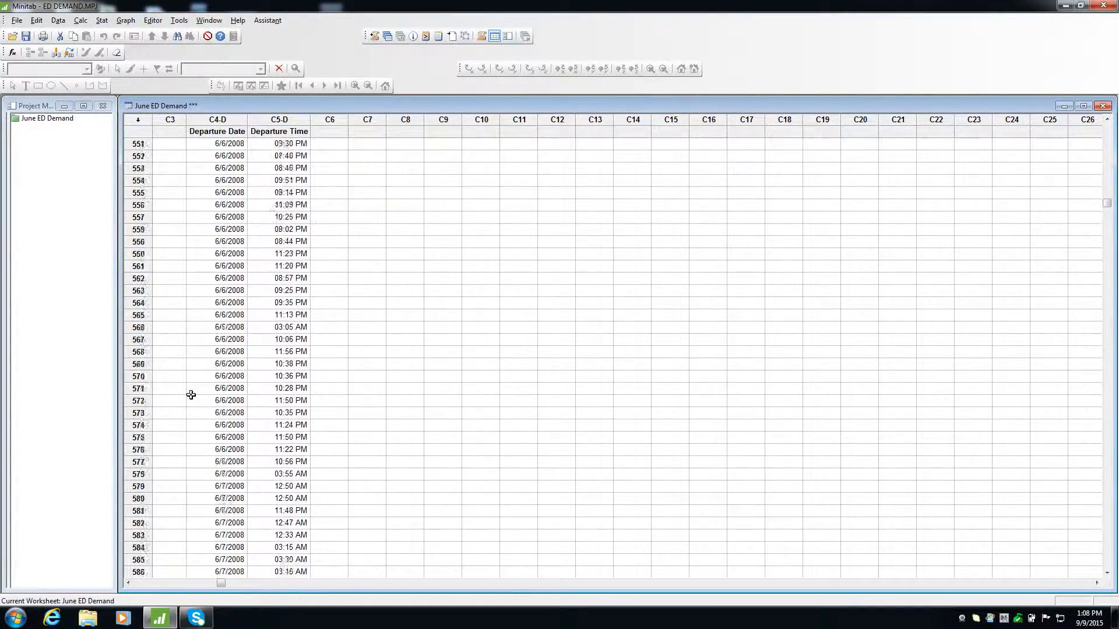
Scroll down through the June ED Demand worksheet to locate row 1000, the end of the first 1000 patients.
{"action": "scroll", "coordinate": [191, 395], "scroll_direction": "down", "scroll_amount": 20}
{"action": "scroll", "coordinate": [191, 395], "scroll_direction": "down", "scroll_amount": 20}
{"action": "scroll", "coordinate": [191, 396], "scroll_direction": "down", "scroll_amount": 8}
{"action": "scroll", "coordinate": [191, 395], "scroll_direction": "down", "scroll_amount": 8}
{"action": "scroll", "coordinate": [191, 395], "scroll_direction": "down", "scroll_amount": 3}
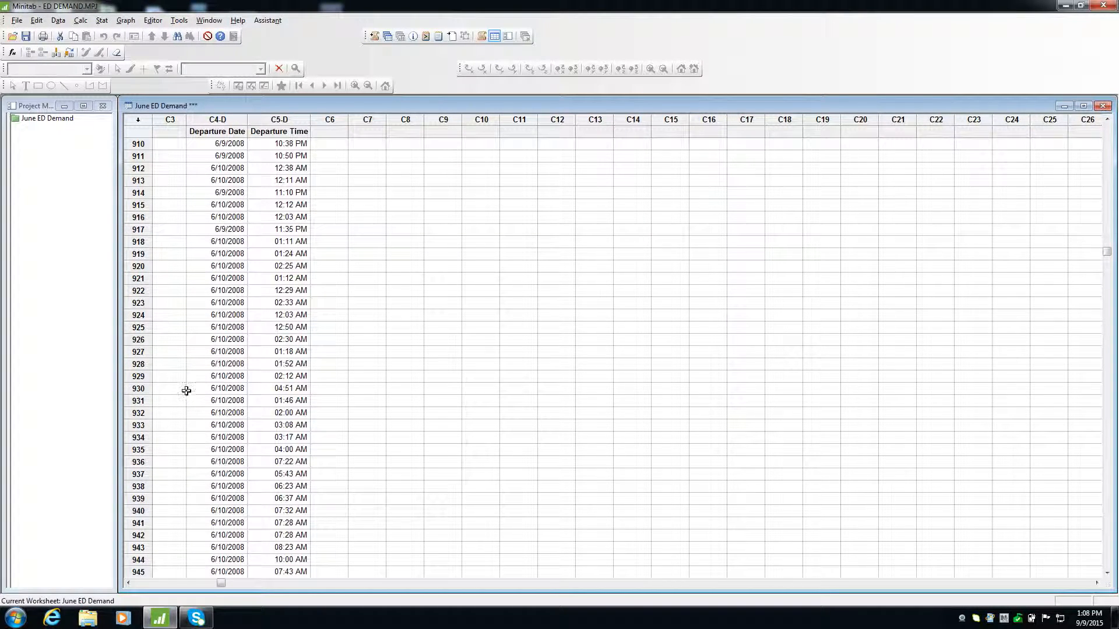
{"action": "scroll", "coordinate": [246, 431], "scroll_direction": "down", "scroll_amount": 4}
{"action": "scroll", "coordinate": [246, 431], "scroll_direction": "left", "scroll_amount": 1}
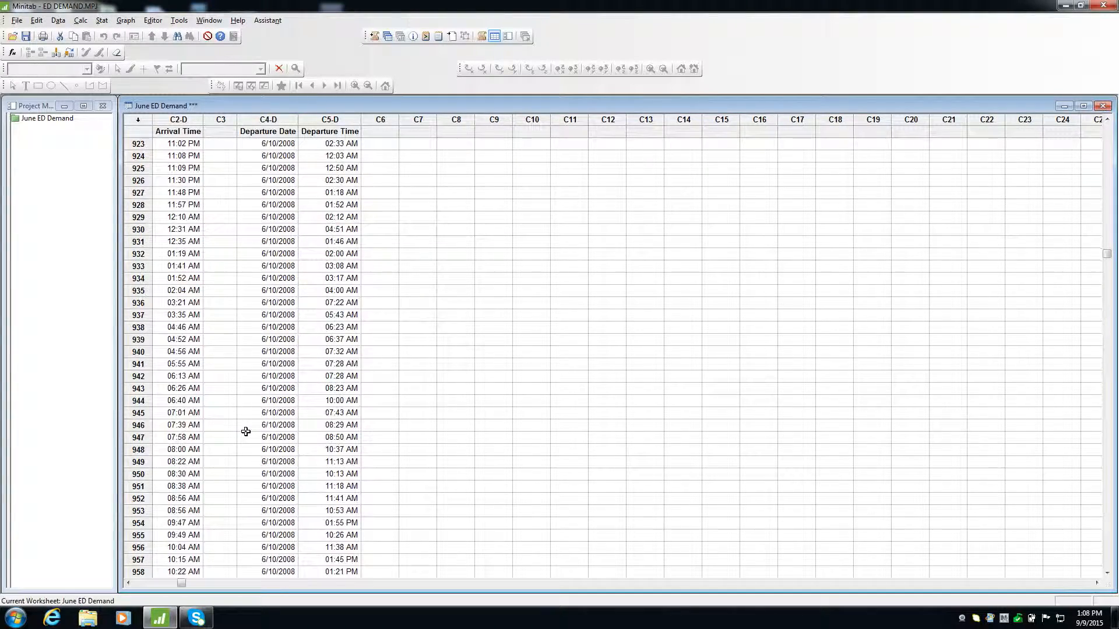
{"action": "scroll", "coordinate": [246, 431], "scroll_direction": "down", "scroll_amount": 7}
{"action": "scroll", "coordinate": [246, 431], "scroll_direction": "left", "scroll_amount": 1}
{"action": "scroll", "coordinate": [245, 431], "scroll_direction": "down", "scroll_amount": 3}
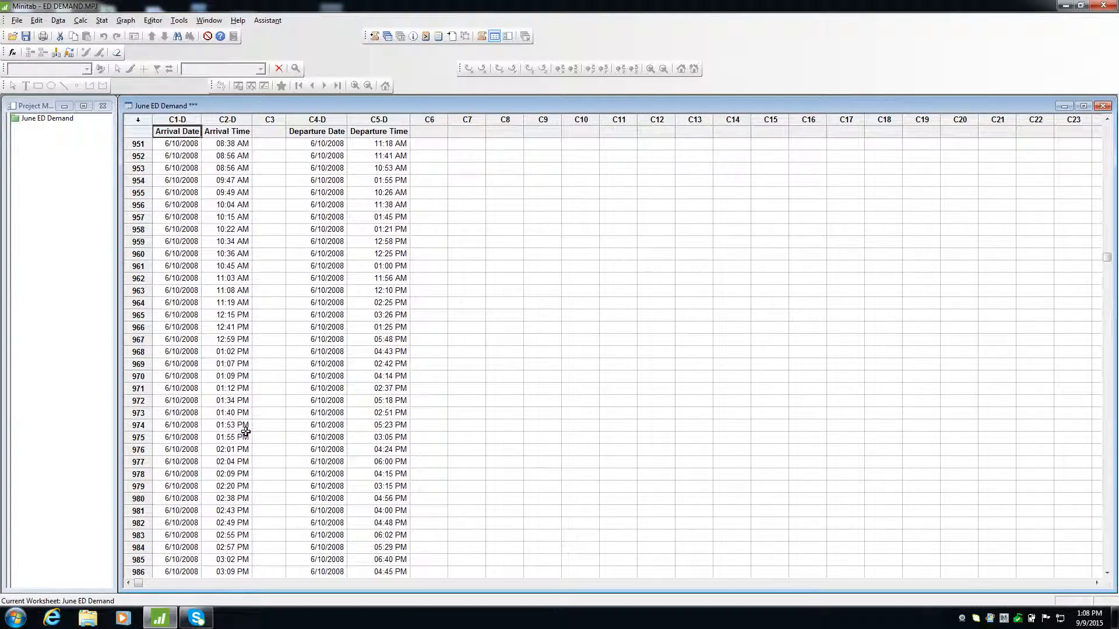
{"action": "scroll", "coordinate": [246, 431], "scroll_direction": "down", "scroll_amount": 2}
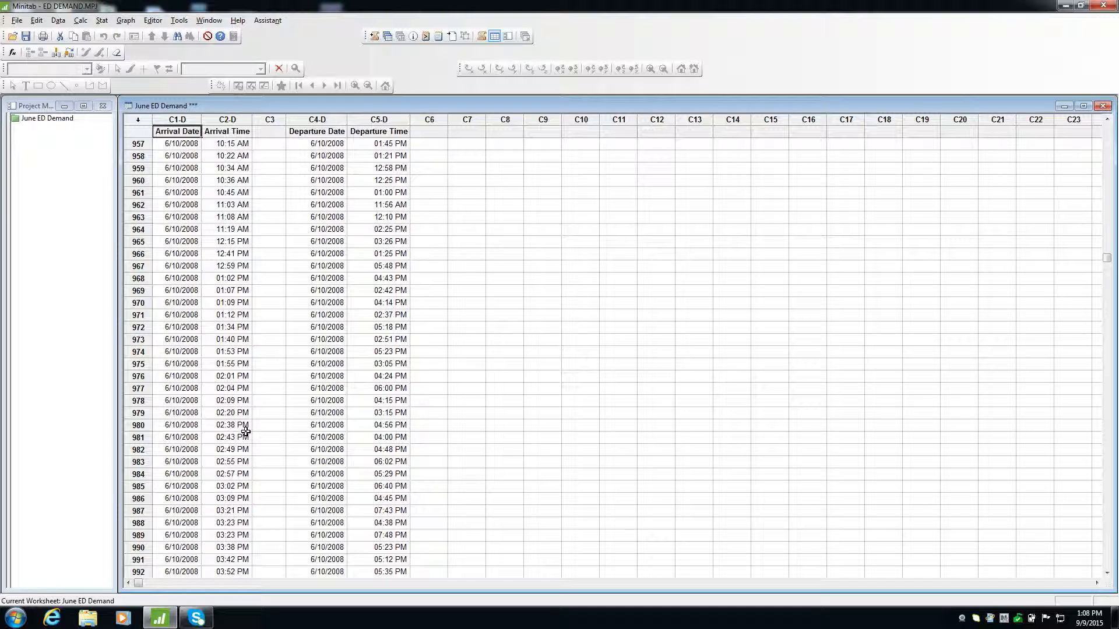
{"action": "scroll", "coordinate": [246, 431], "scroll_direction": "down", "scroll_amount": 3}
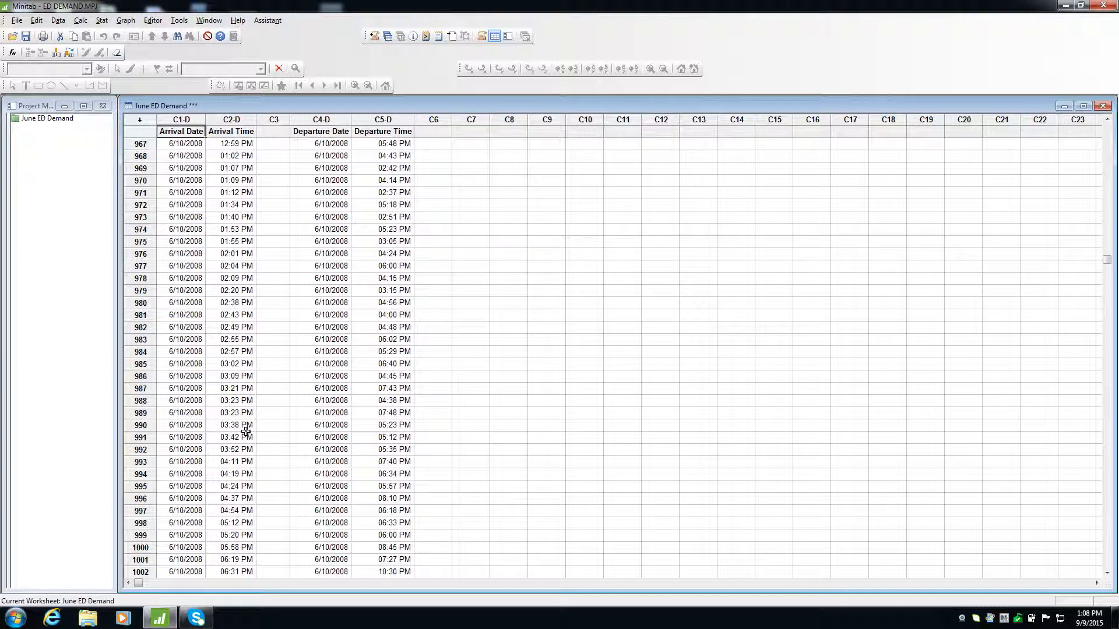
Try pasting the copied Arrival Date cells into the Arrive Date column at B17 of Demand Profile, then undo the paste.
{"action": "left_click", "coordinate": [189, 546], "text": "shift"}
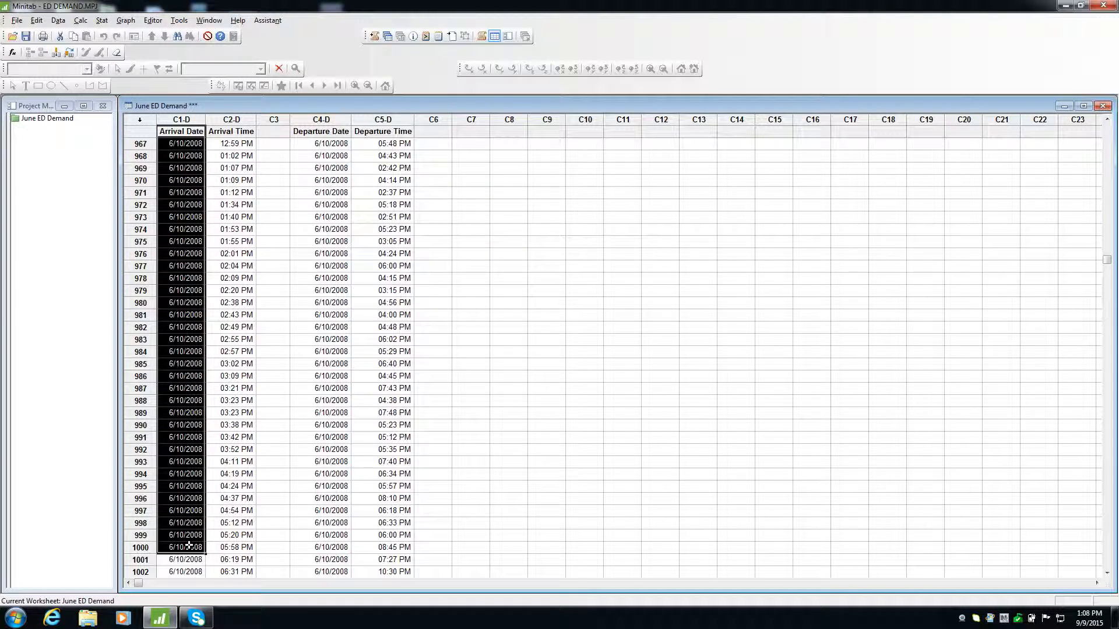
{"action": "key", "text": "ctrl+c"}
{"action": "key", "text": "ctrl+Left"}
{"action": "mouse_move", "coordinate": [252, 609]}
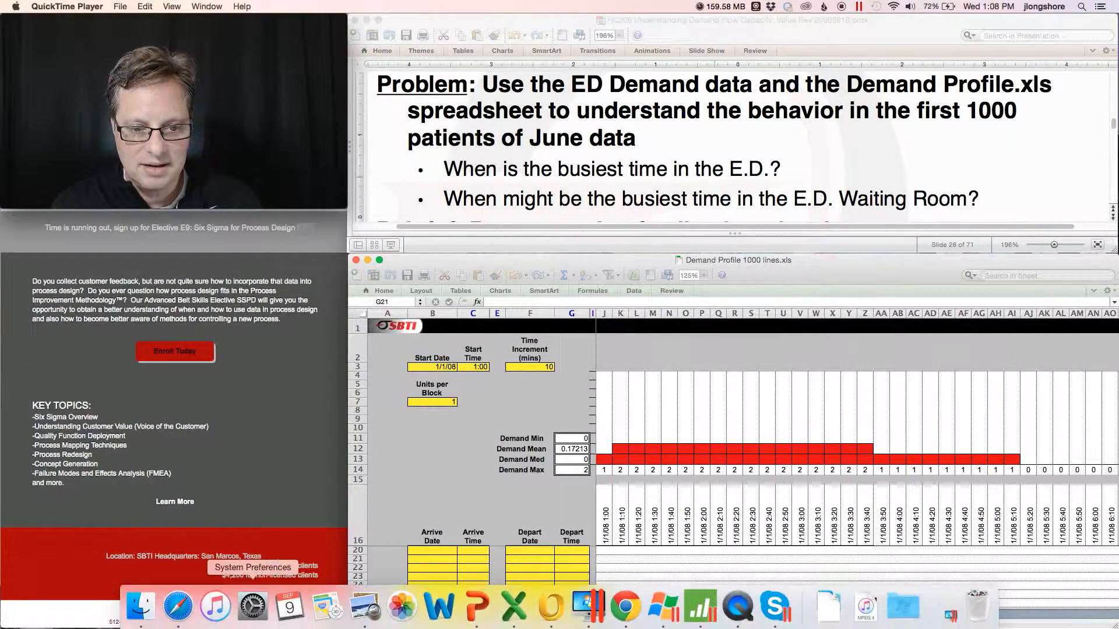
{"action": "left_click", "coordinate": [430, 550]}
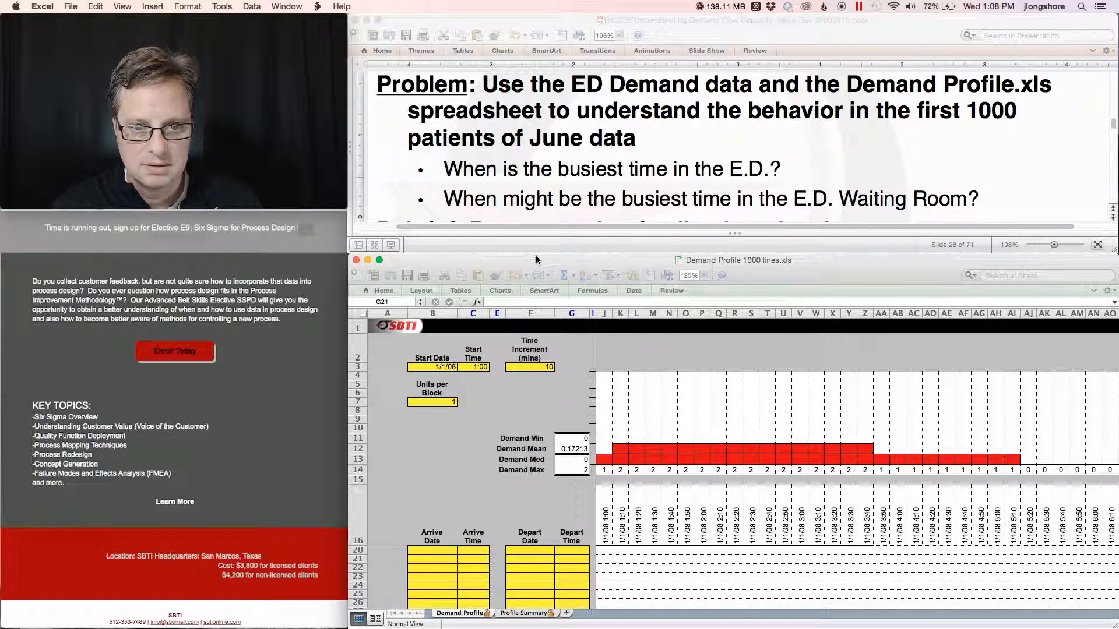
{"action": "left_click", "coordinate": [435, 557]}
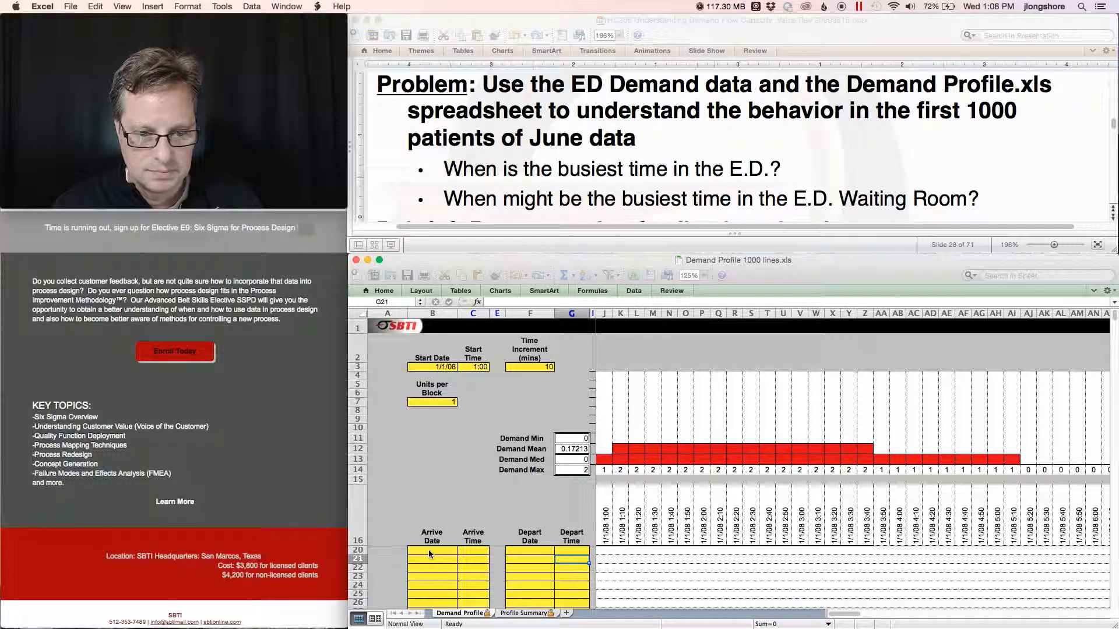
{"action": "left_click", "coordinate": [428, 550]}
{"action": "scroll", "coordinate": [428, 550], "scroll_direction": "up", "scroll_amount": 3}
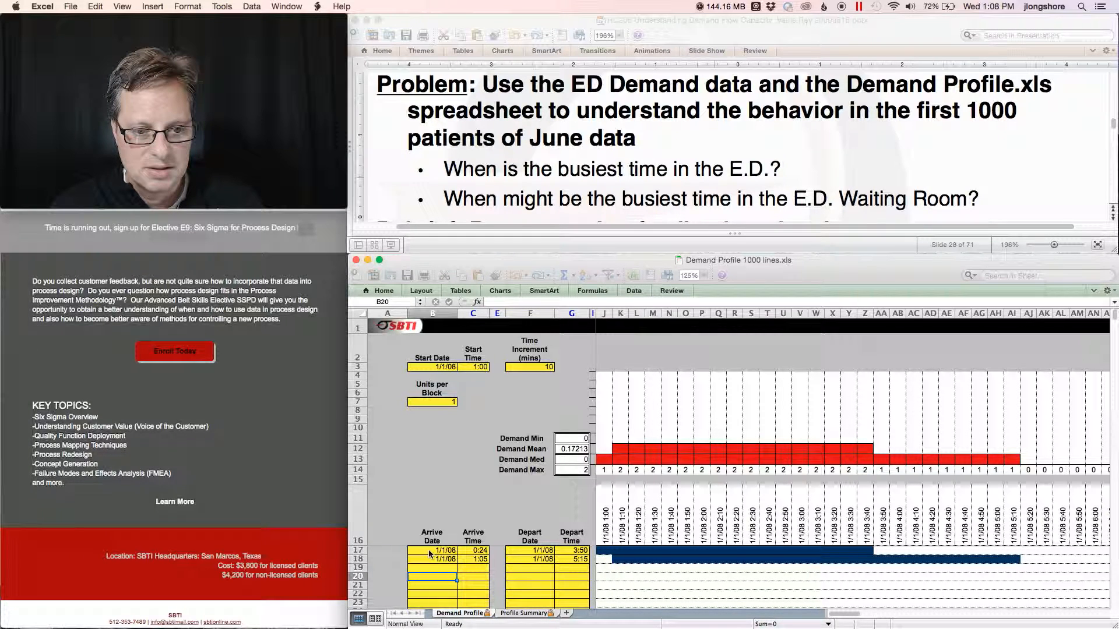
{"action": "left_click", "coordinate": [454, 551]}
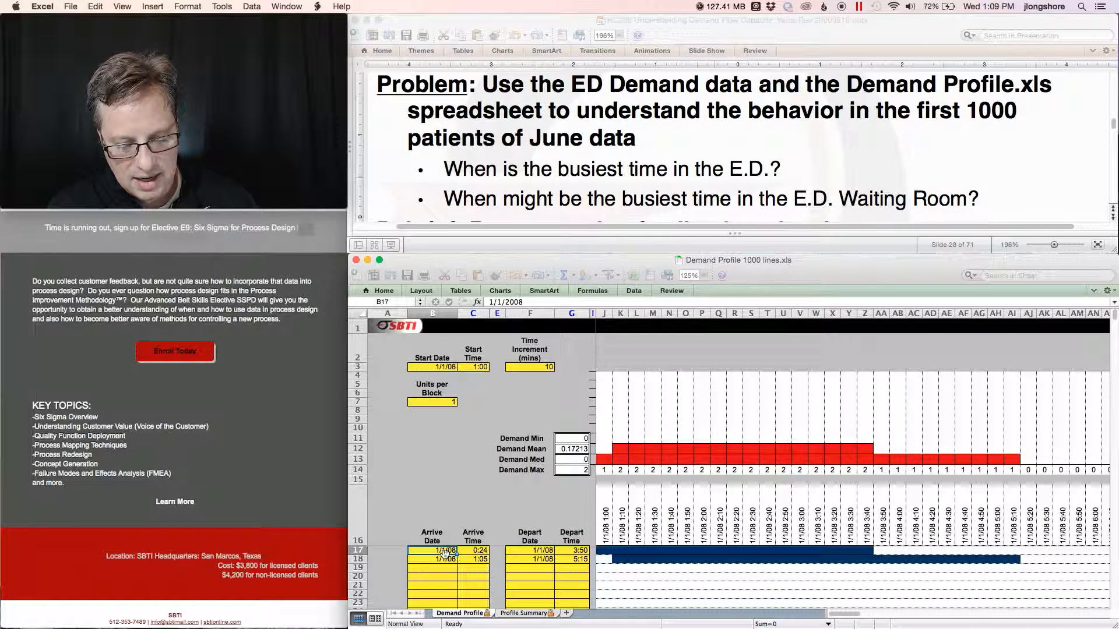
{"action": "key", "text": "super+c"}
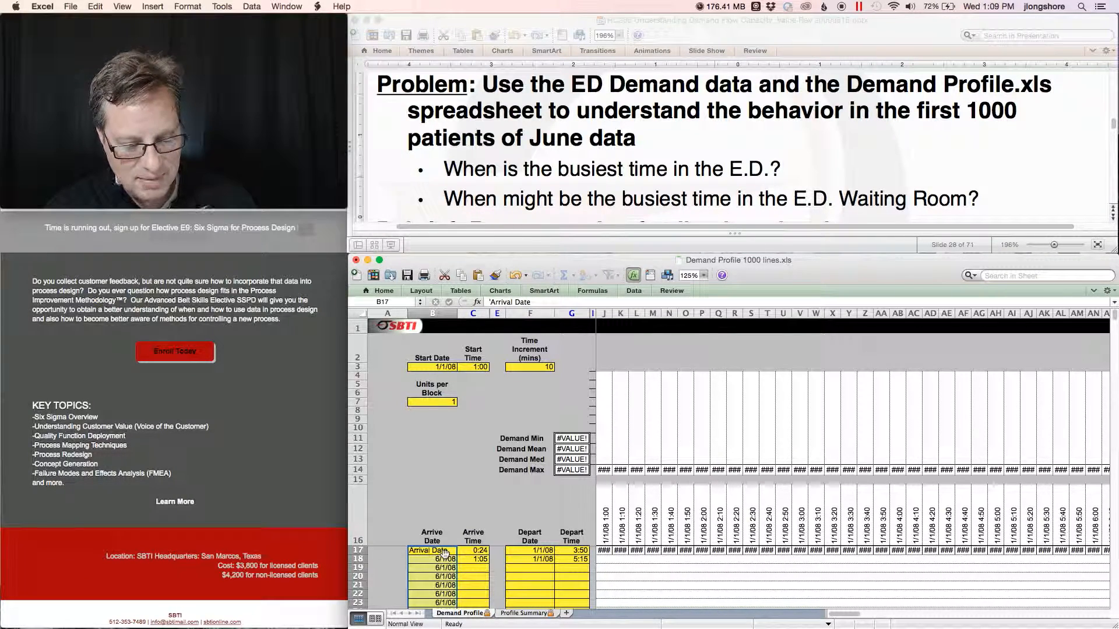
{"action": "key", "text": "super+z"}
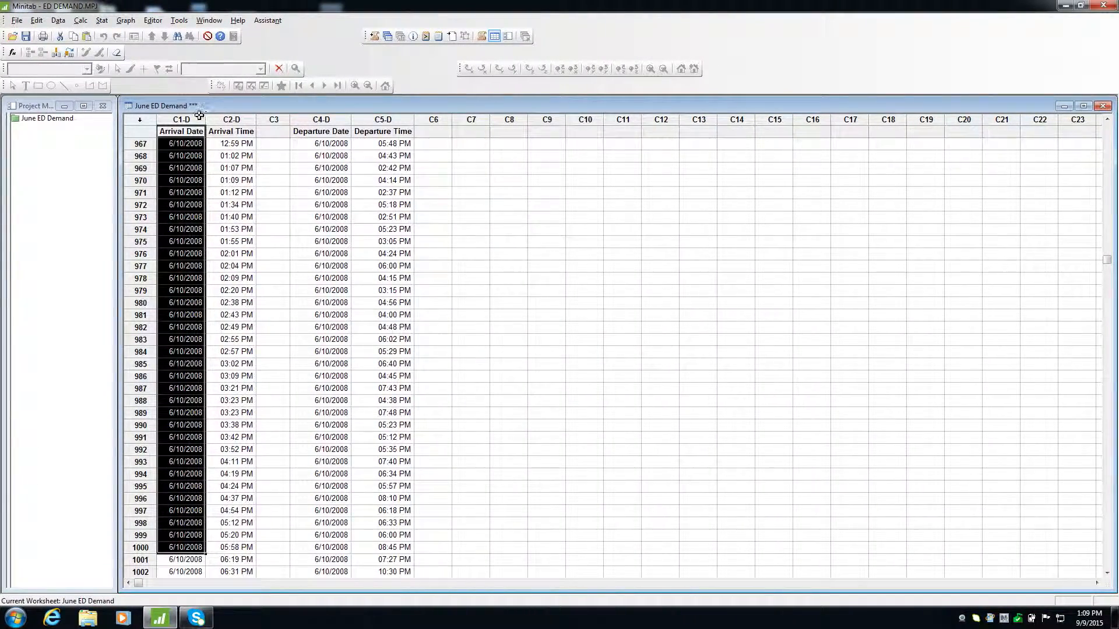
Copy Arrival Date rows 1 to 1000 and paste them into the Arrive Date column starting at B17.
{"action": "left_click", "coordinate": [180, 547]}
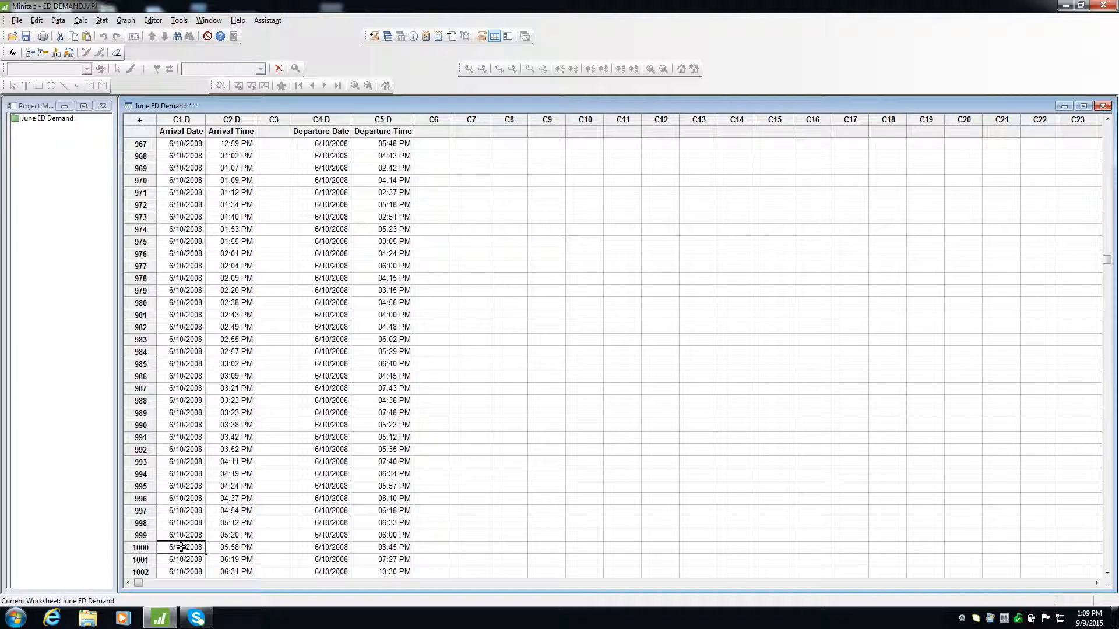
{"action": "left_click_drag", "start_coordinate": [1107, 260], "coordinate": [1107, 124]}
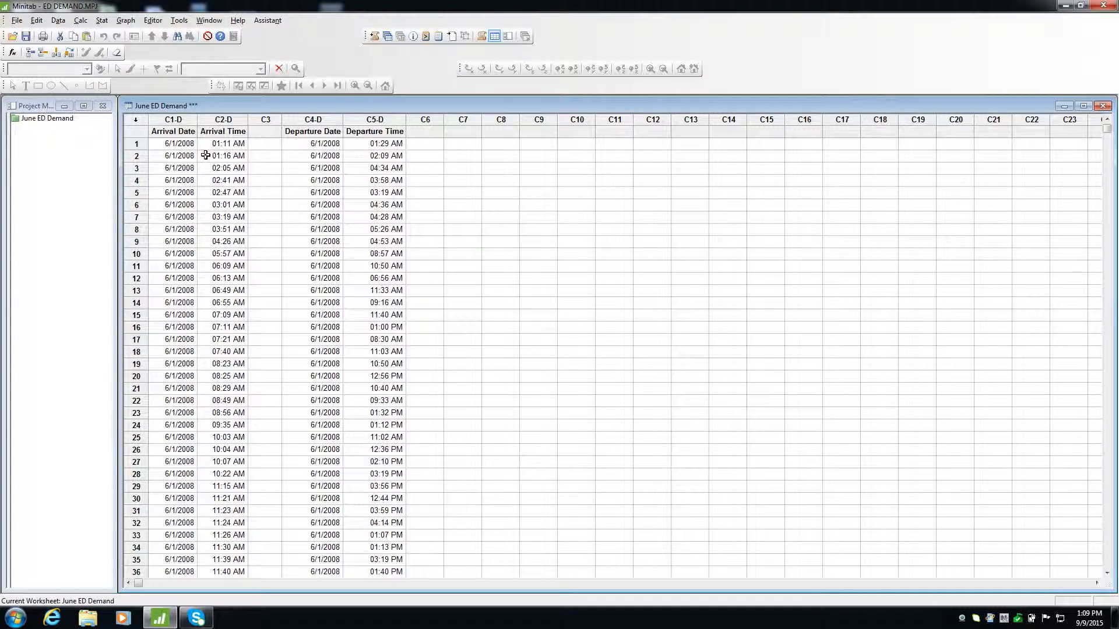
{"action": "left_click", "coordinate": [181, 147]}
{"action": "key", "text": "ctrl+shift+Down"}
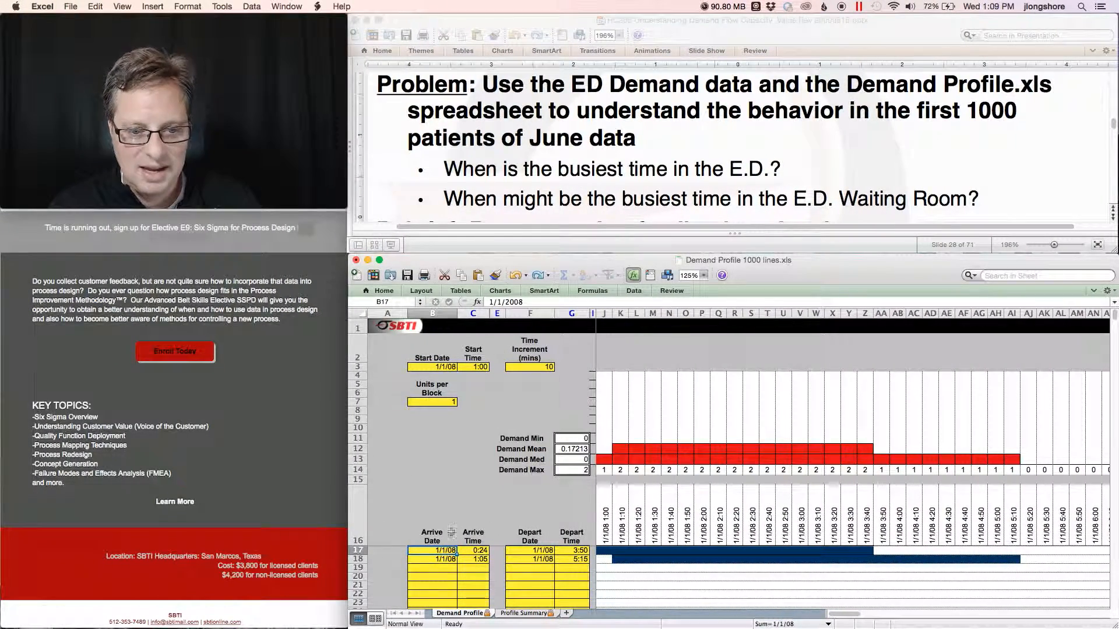
{"action": "key", "text": "super+v"}
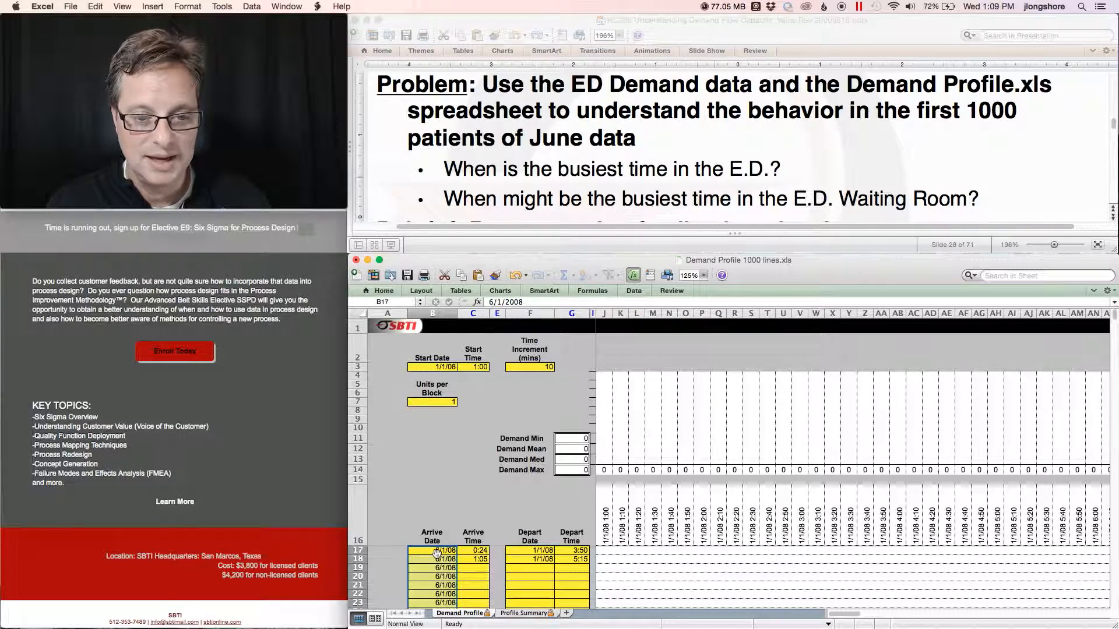
Copy Arrival Time rows 1 to 1000 and paste them into the Arrive Time column starting at C17.
{"action": "key", "text": "ctrl+Right"}
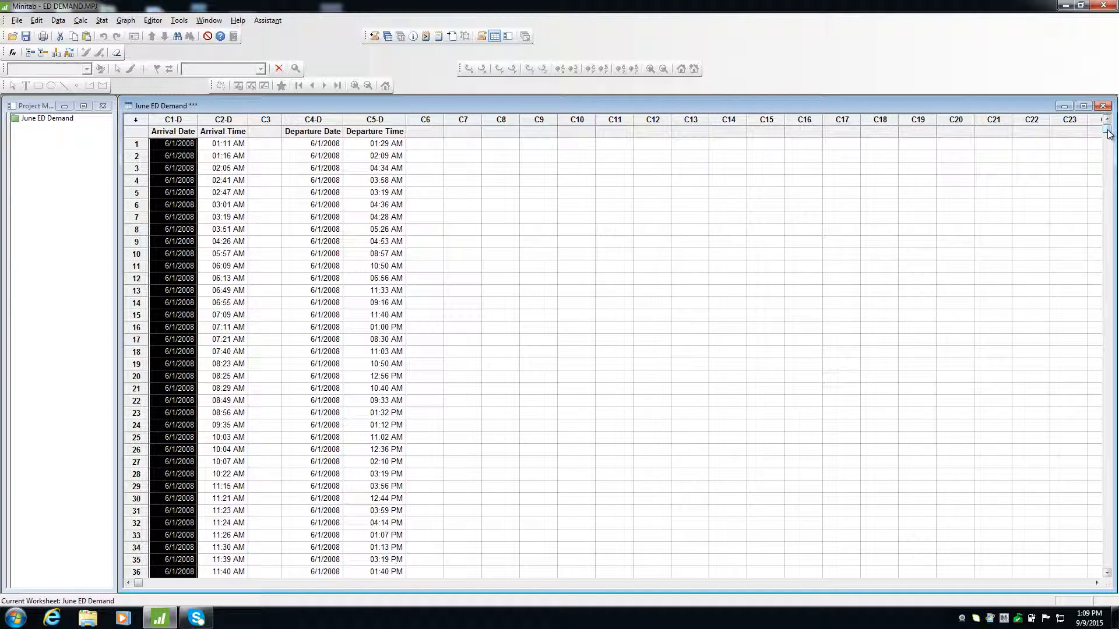
{"action": "key", "text": "ctrl+Down"}
{"action": "key", "text": "Up"}
{"action": "key", "text": "Right"}
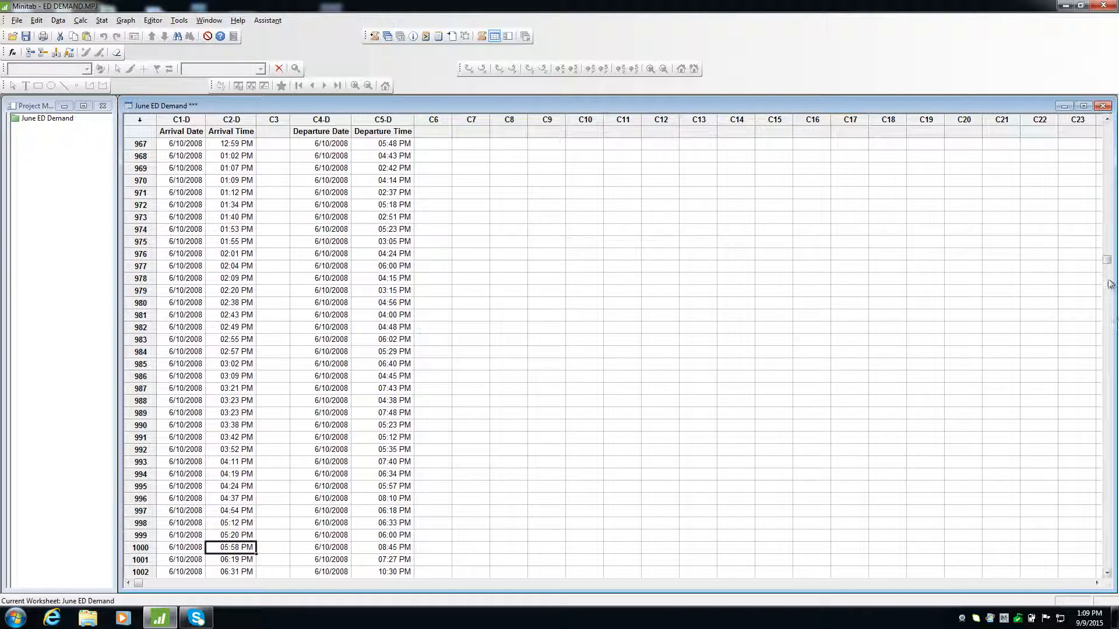
{"action": "left_click_drag", "start_coordinate": [1107, 263], "coordinate": [1107, 128]}
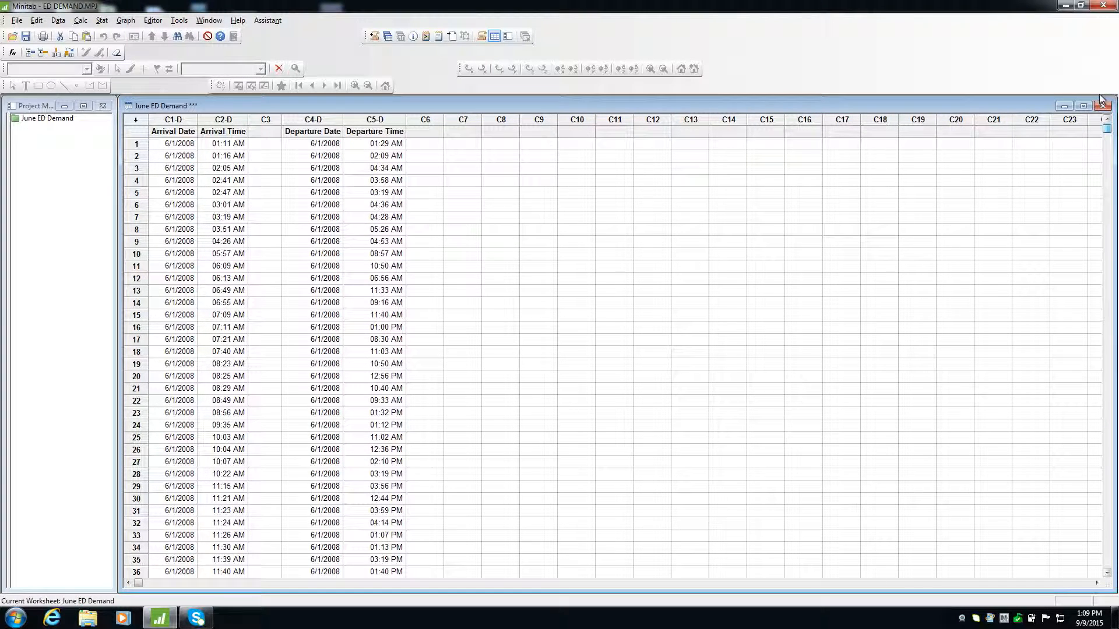
{"action": "left_click", "coordinate": [231, 144]}
{"action": "key", "text": "ctrl+shift+Down"}
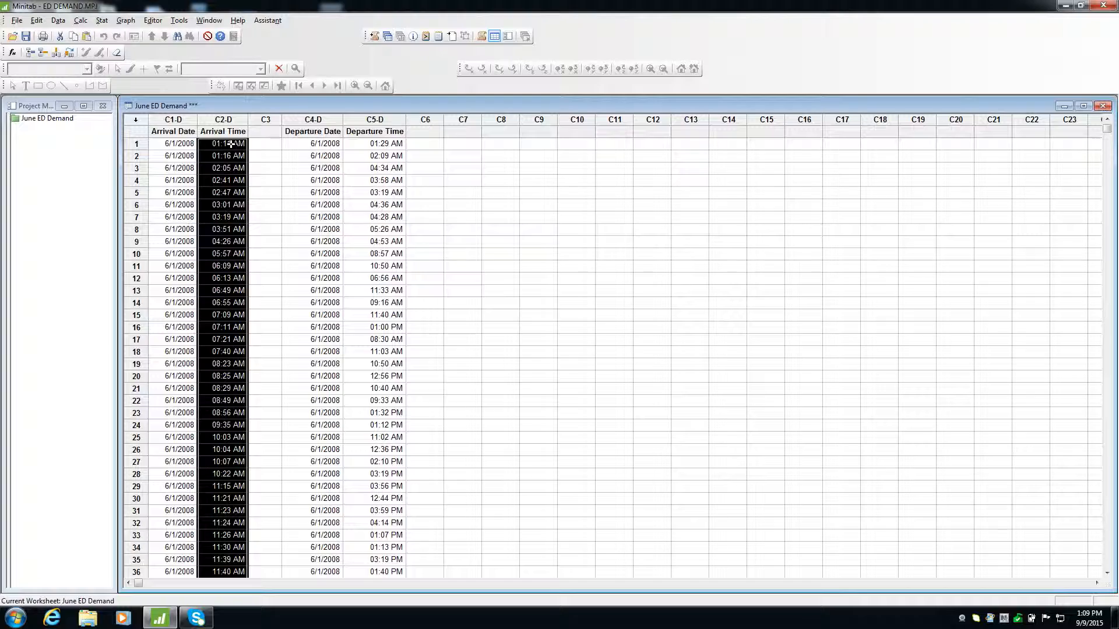
{"action": "key", "text": "ctrl+Left"}
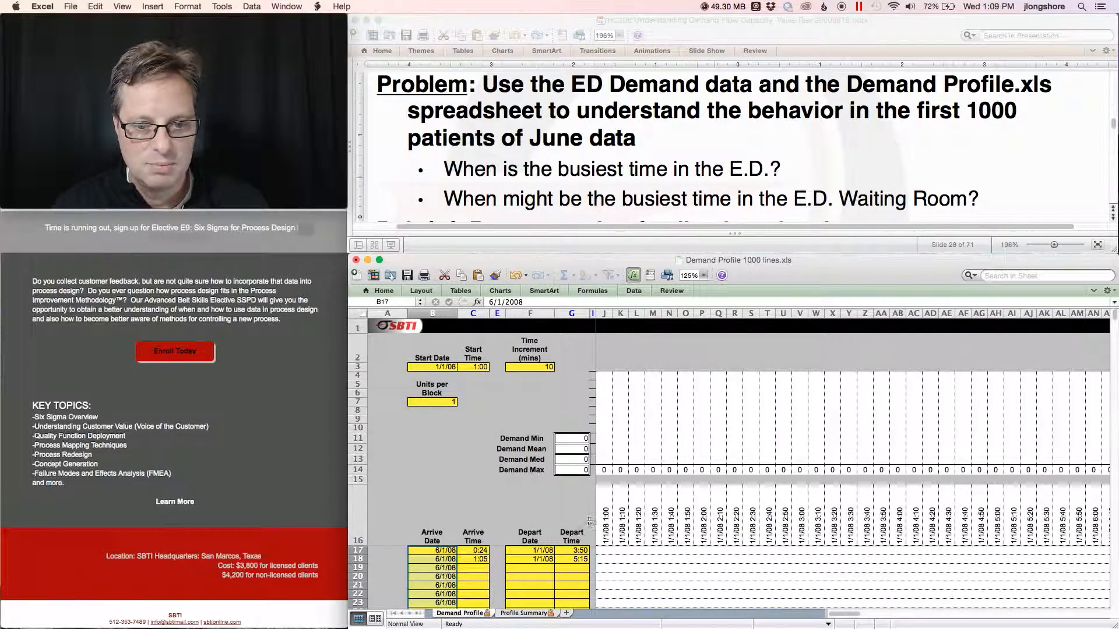
{"action": "left_click", "coordinate": [474, 550]}
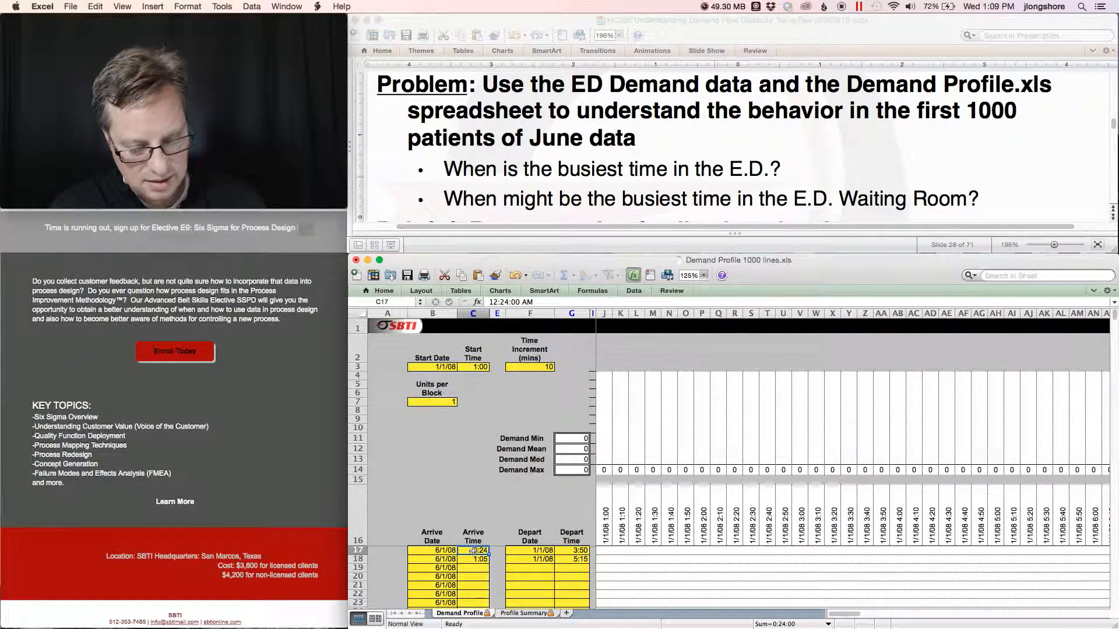
{"action": "key", "text": "super+v"}
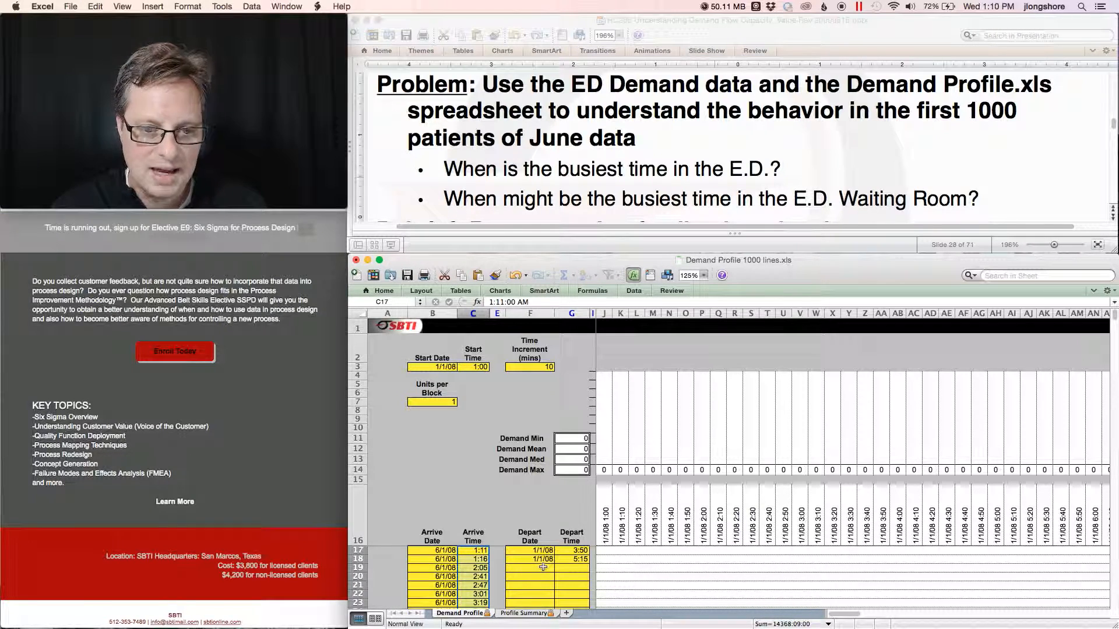
Copy Departure Date rows 1 to 1000 and paste them into the Depart Date column starting at F17.
{"action": "key", "text": "ctrl+Right"}
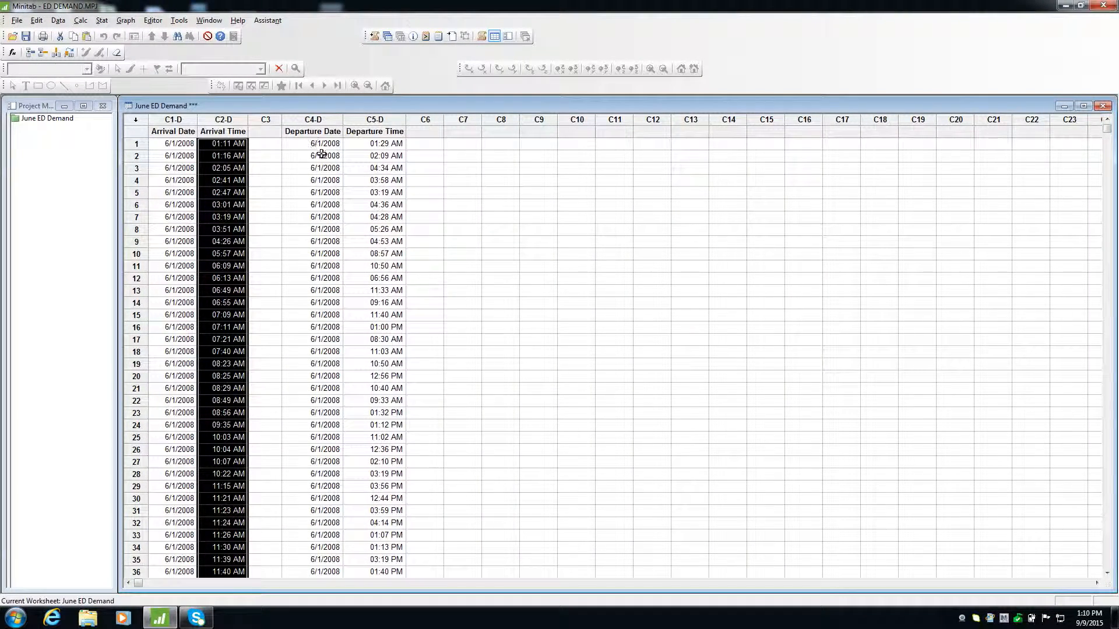
{"action": "key", "text": "ctrl+Down"}
{"action": "key", "text": "Right"}
{"action": "key", "text": "Right"}
{"action": "key", "text": "Up"}
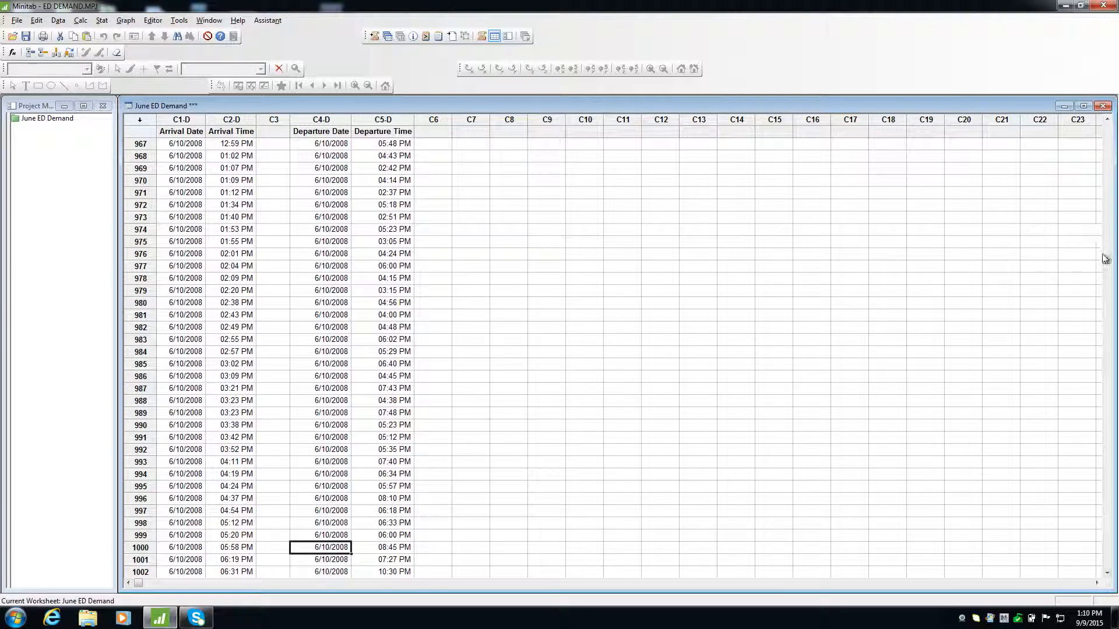
{"action": "left_click_drag", "start_coordinate": [1106, 261], "coordinate": [1106, 119]}
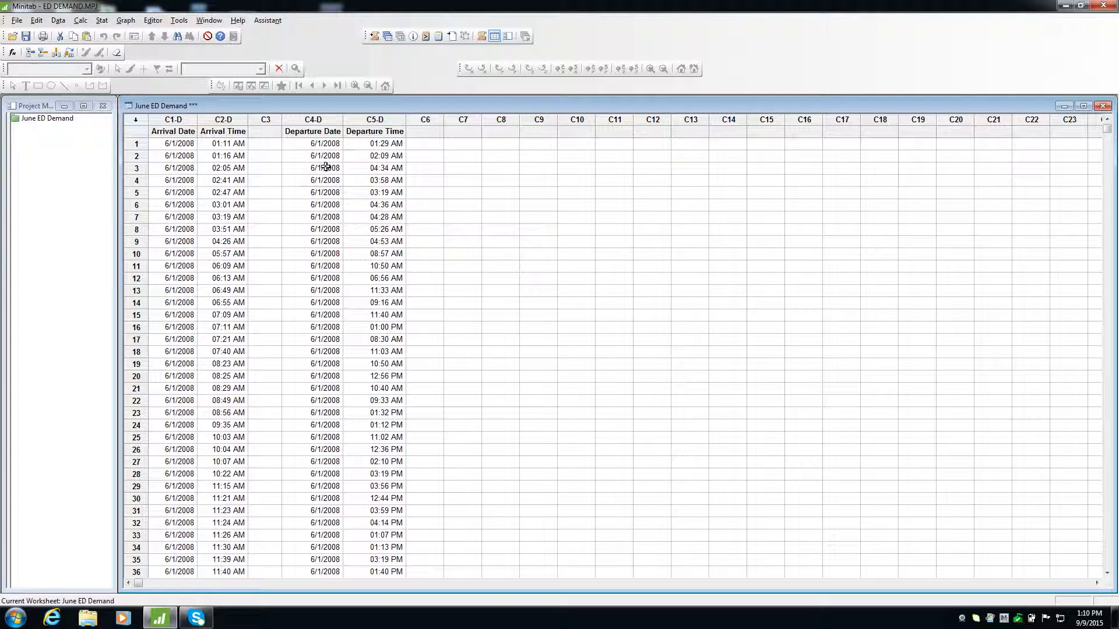
{"action": "left_click", "coordinate": [309, 145]}
{"action": "key", "text": "ctrl+shift+Down"}
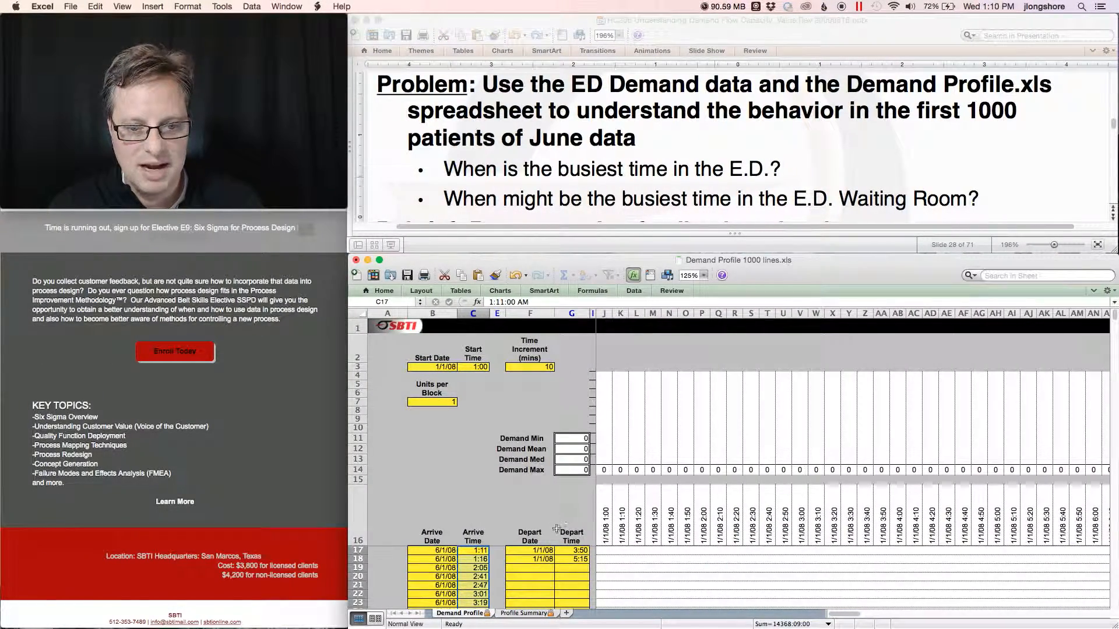
{"action": "left_click", "coordinate": [537, 550]}
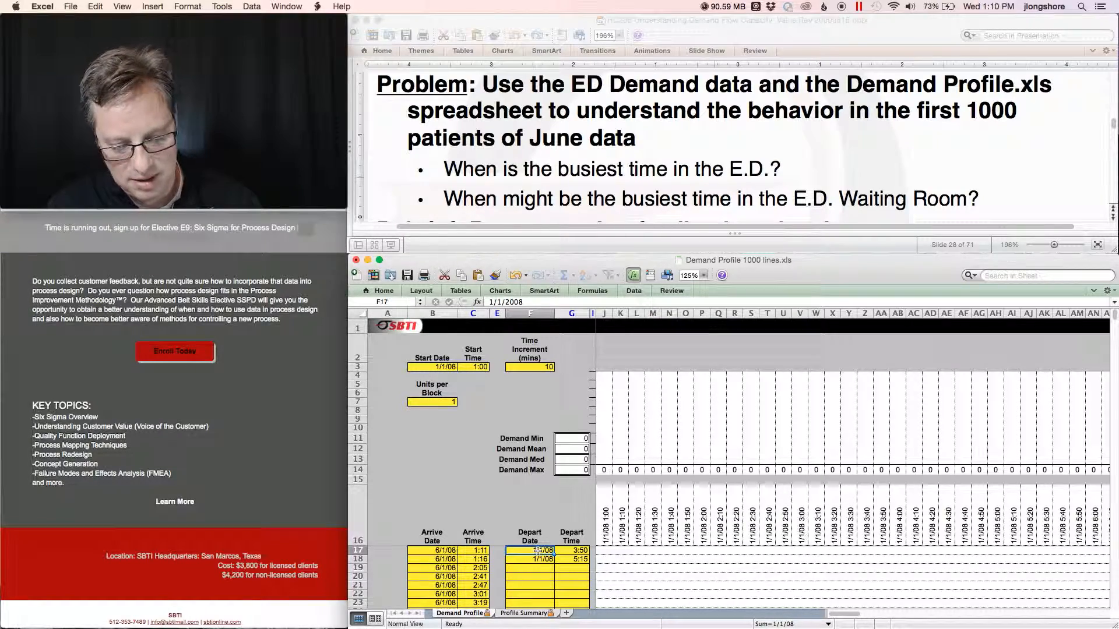
{"action": "key", "text": "super+v"}
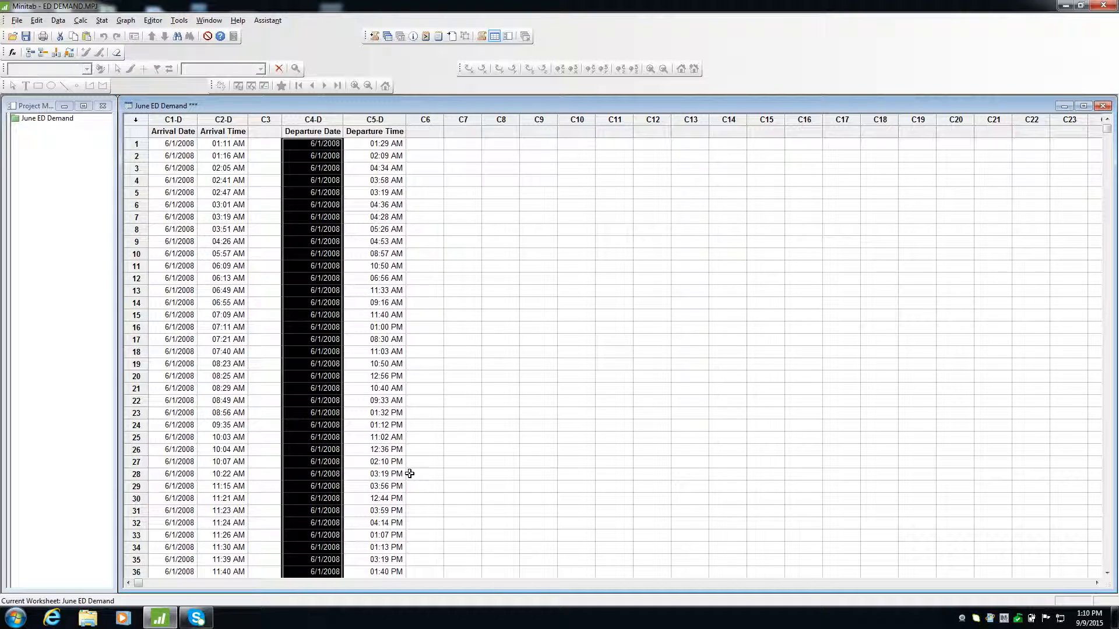
Copy Departure Time rows 1 to 1000 and paste them into the Depart Time column starting at G17.
{"action": "key", "text": "ctrl+Down"}
{"action": "key", "text": "Right"}
{"action": "key", "text": "Up"}
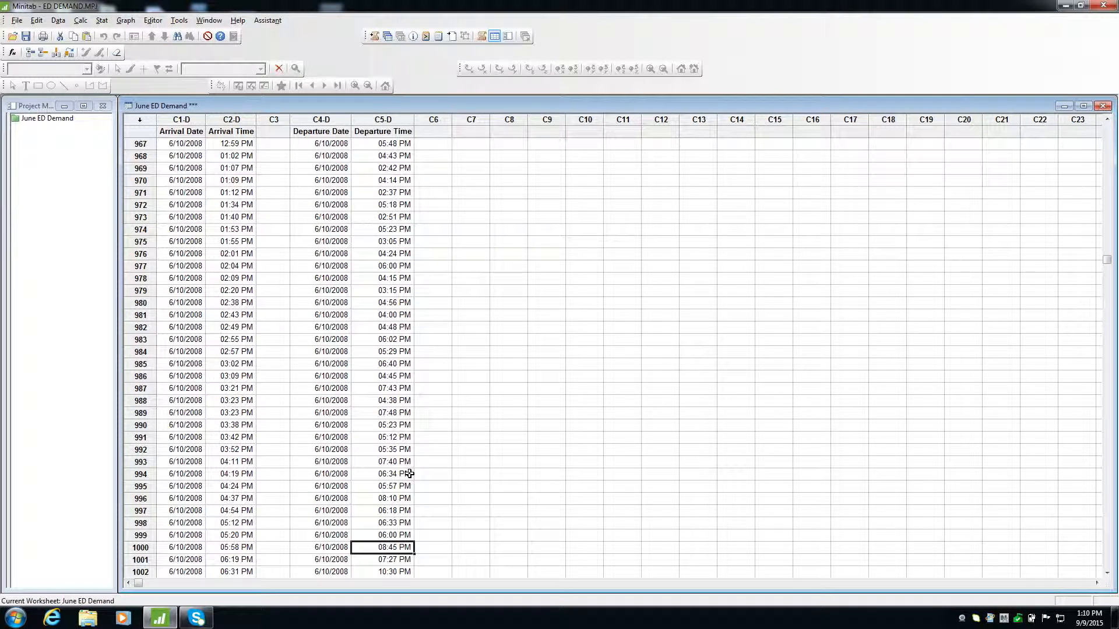
{"action": "left_click_drag", "start_coordinate": [1107, 260], "coordinate": [1106, 129]}
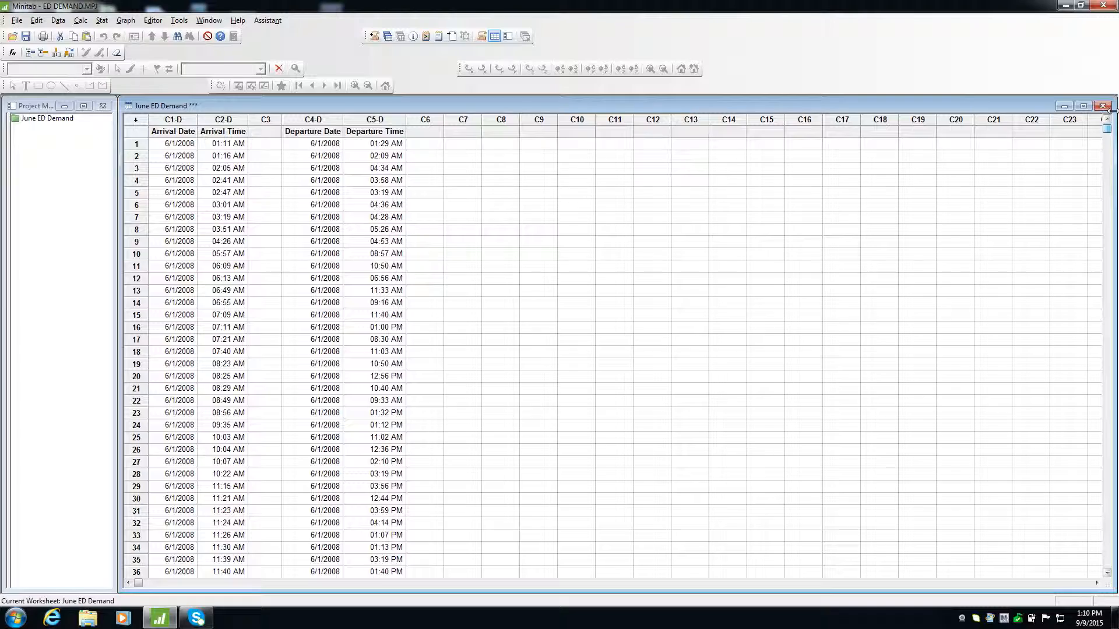
{"action": "left_click", "coordinate": [396, 145], "text": "shift"}
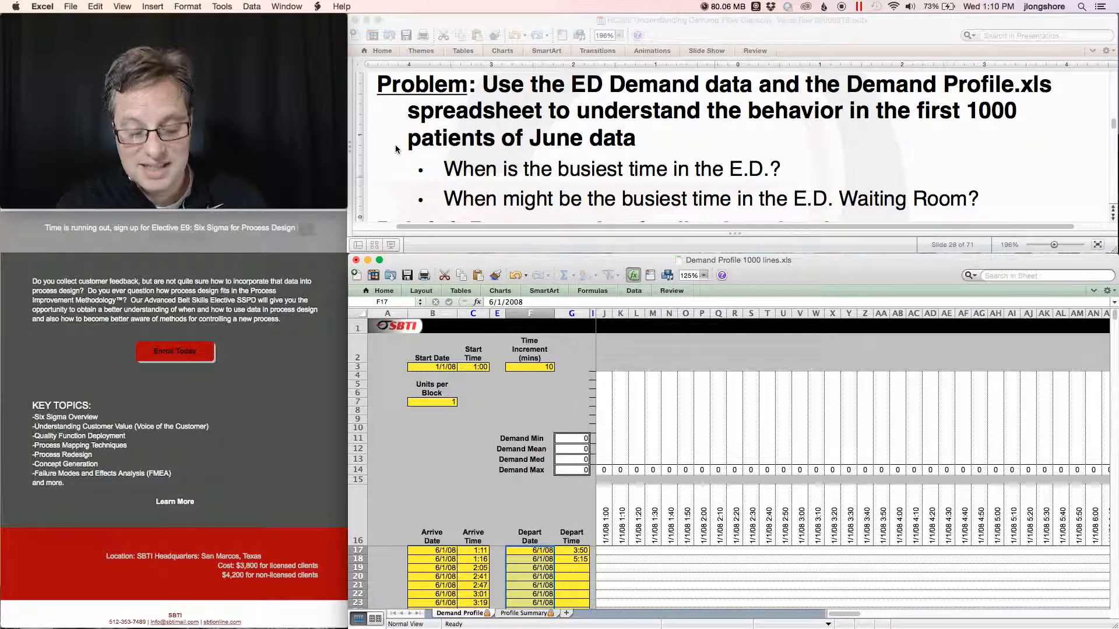
{"action": "left_click", "coordinate": [577, 551]}
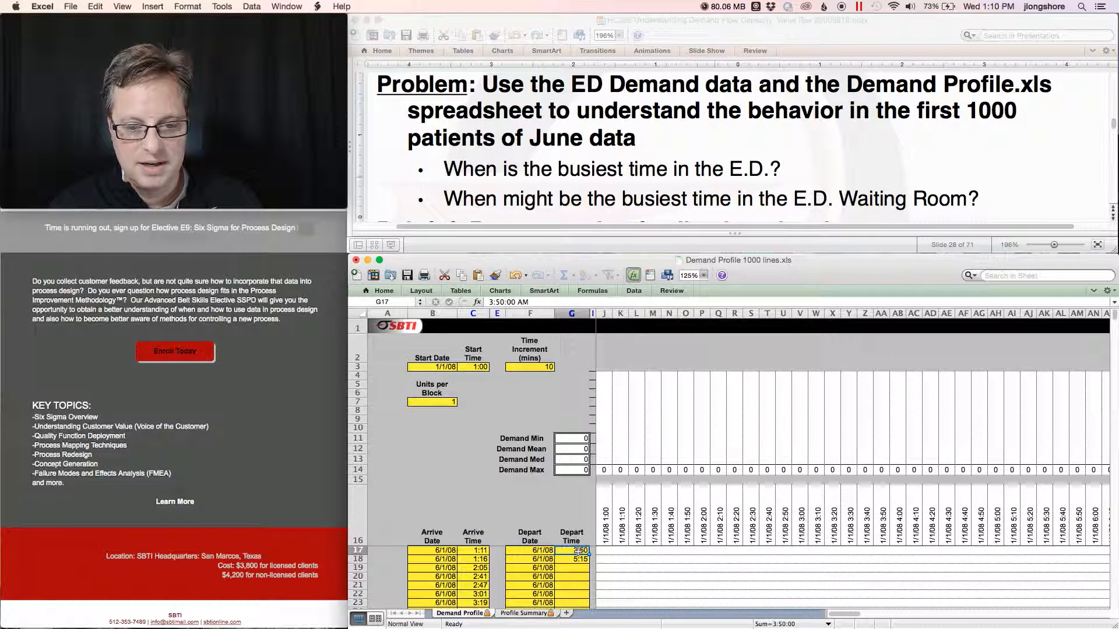
{"action": "key", "text": "super+v"}
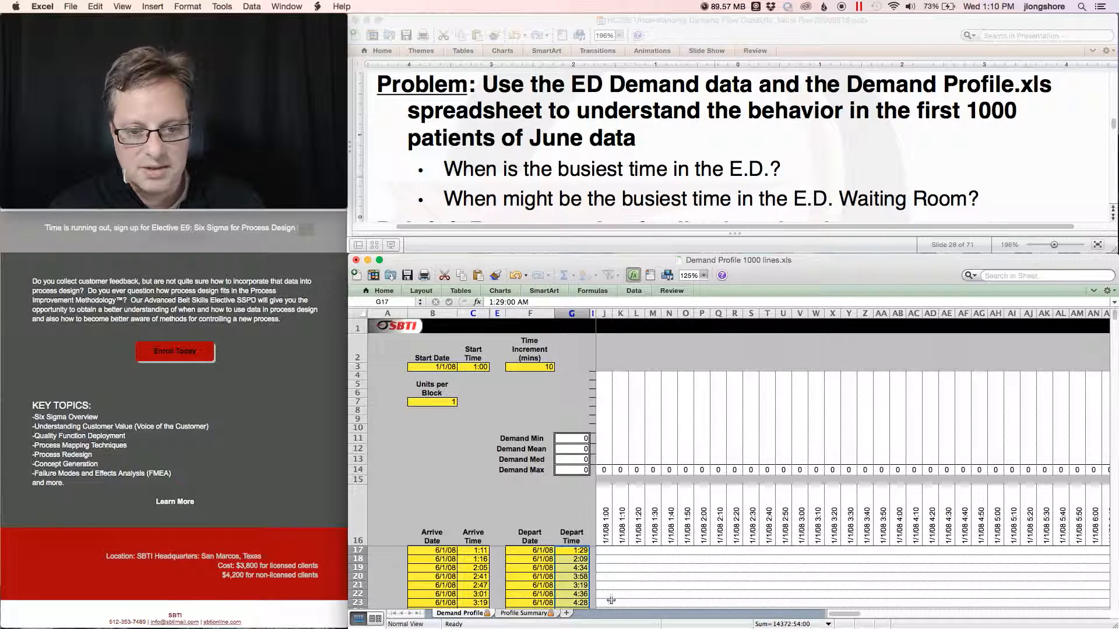
Re-enter the start date 6/1/2008 to refresh the demand profile chart.
{"action": "left_click", "coordinate": [438, 366]}
{"action": "left_click", "coordinate": [494, 301]}
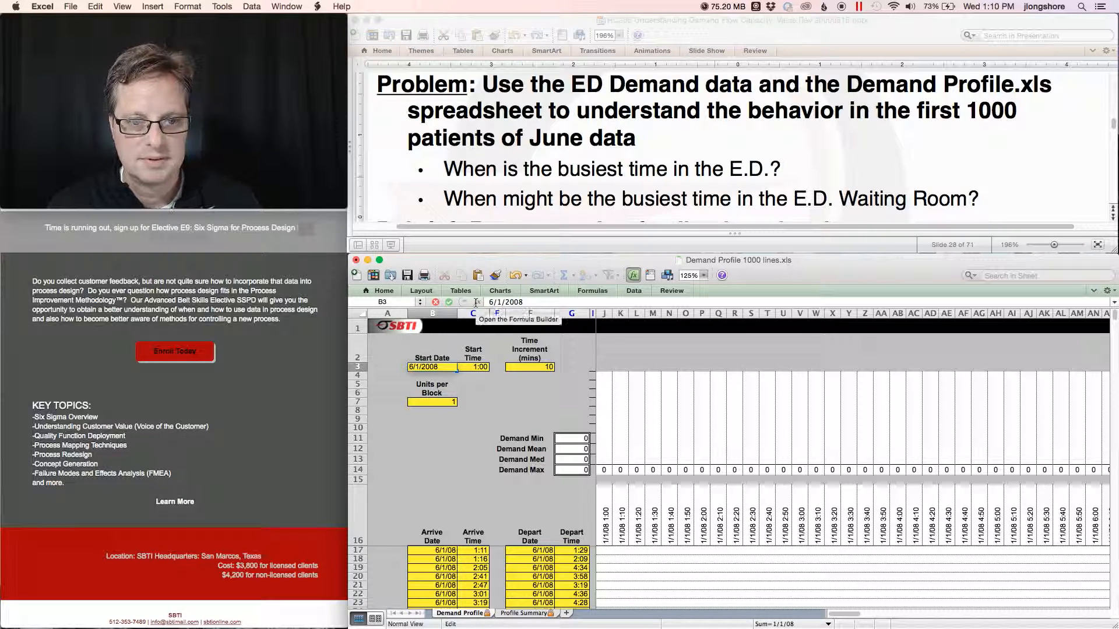
{"action": "key", "text": "Return"}
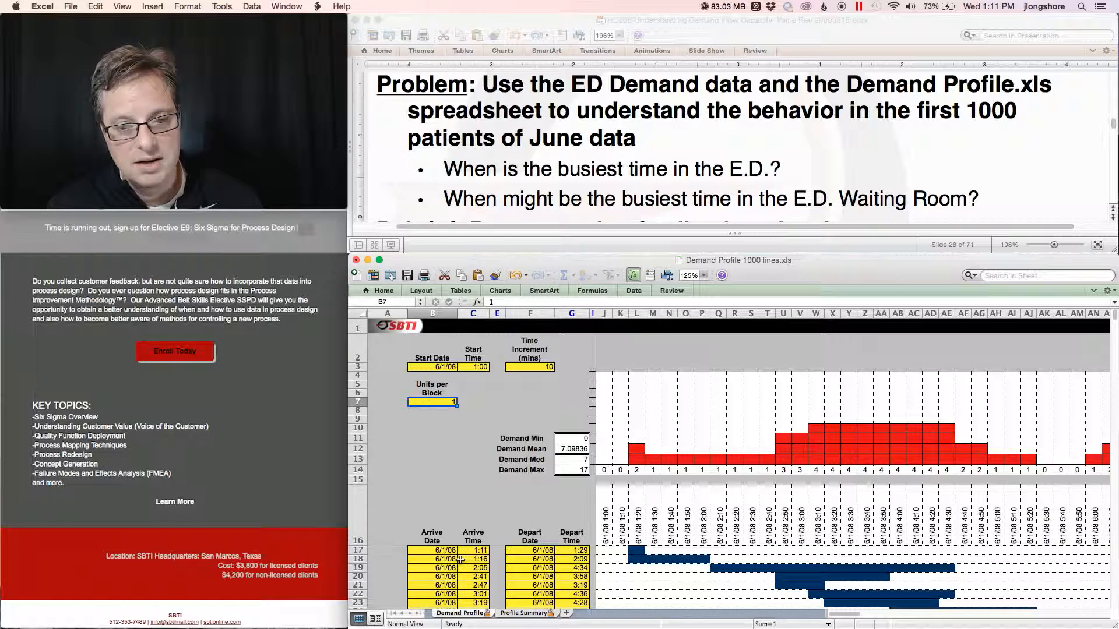
Select the Profile Summary sheet's DateTime through Demand data and switch over to Minitab.
{"action": "left_click", "coordinate": [525, 613]}
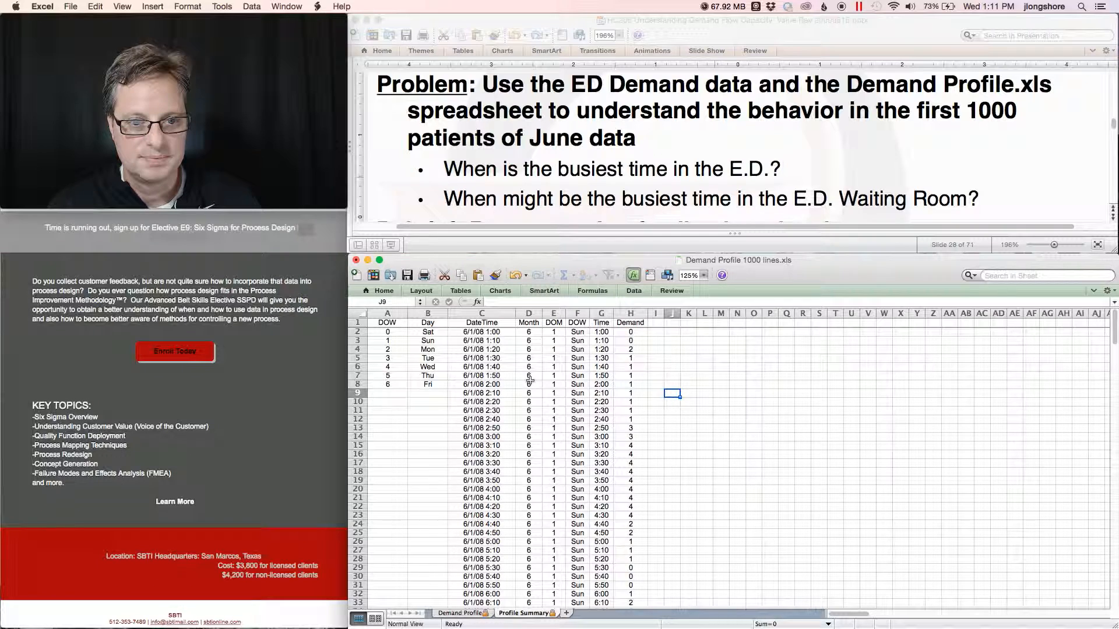
{"action": "left_click_drag", "start_coordinate": [481, 322], "coordinate": [640, 339]}
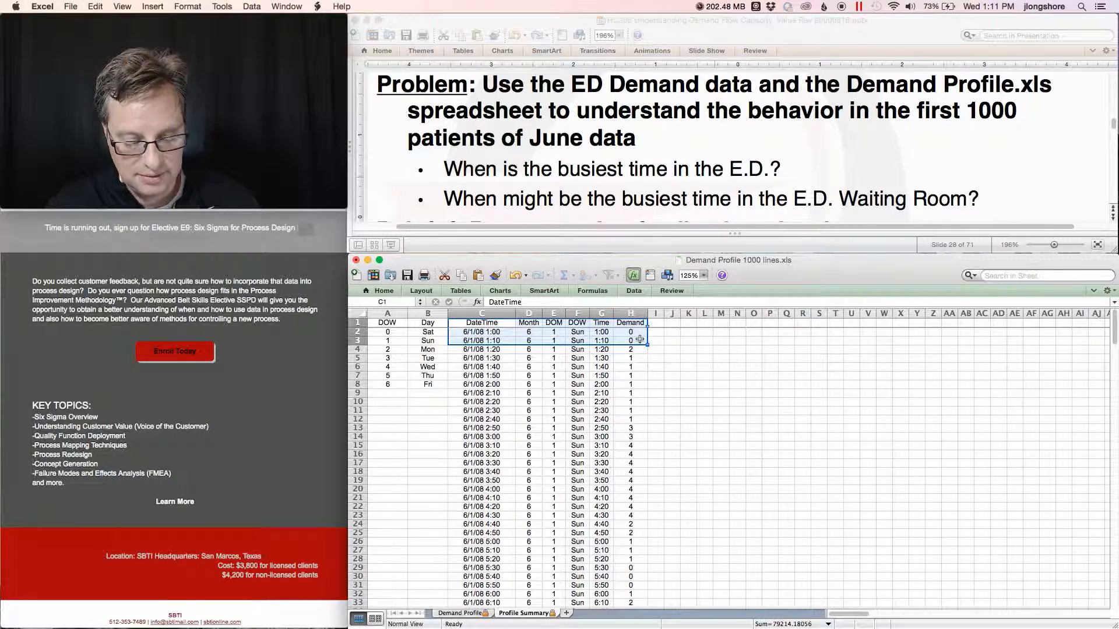
{"action": "key", "text": "shift+super+Down"}
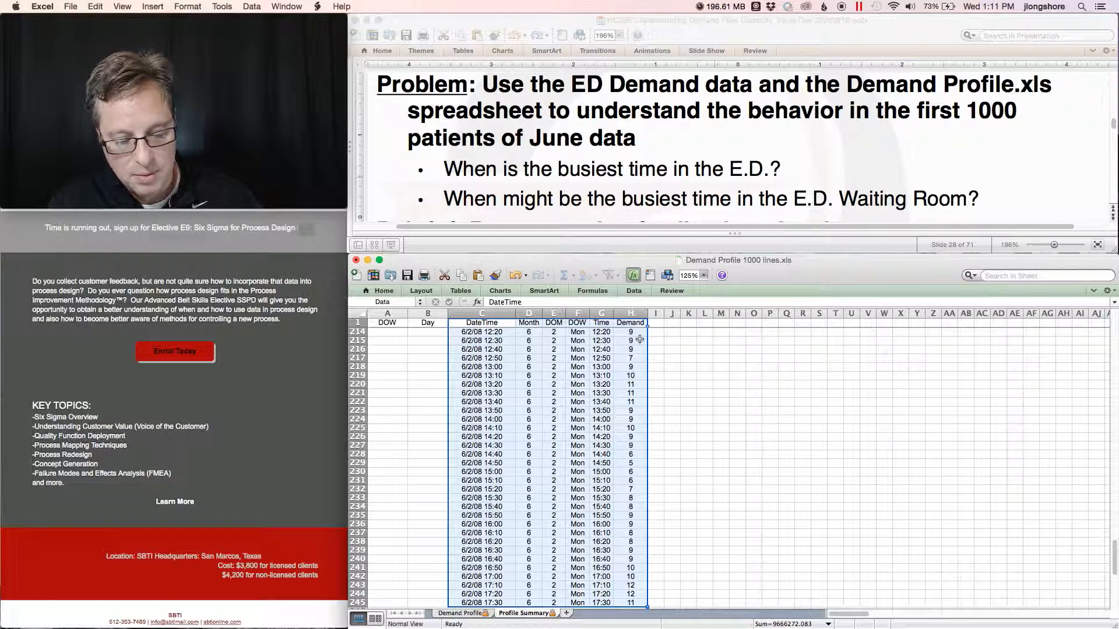
{"action": "key", "text": "ctrl+Right"}
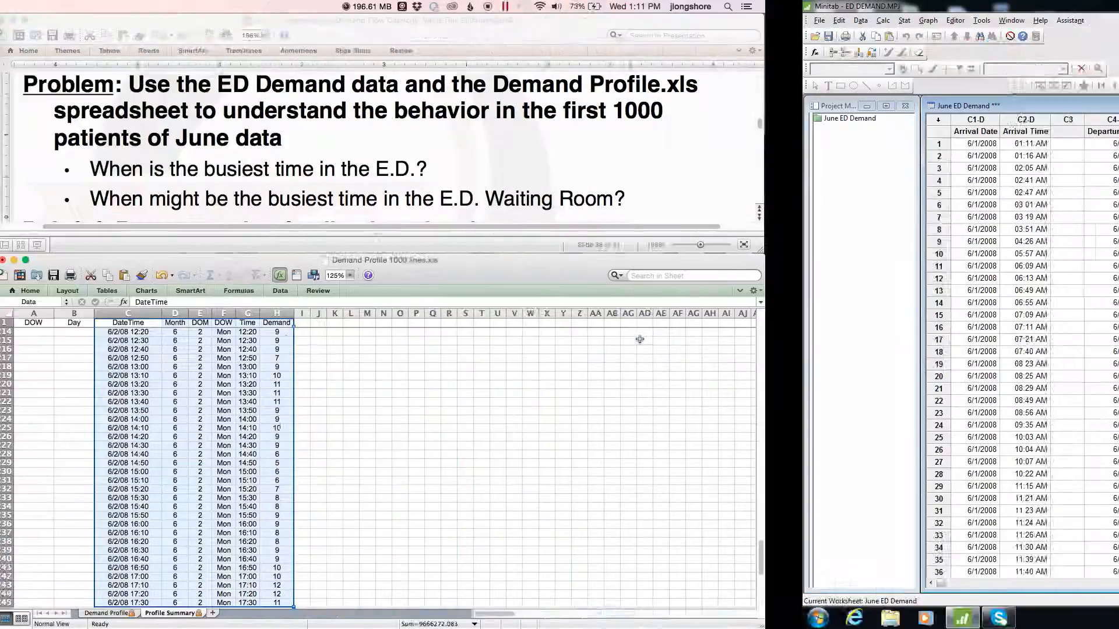
Create a new Minitab worksheet, then undo a paste made into it.
{"action": "left_click", "coordinate": [17, 22]}
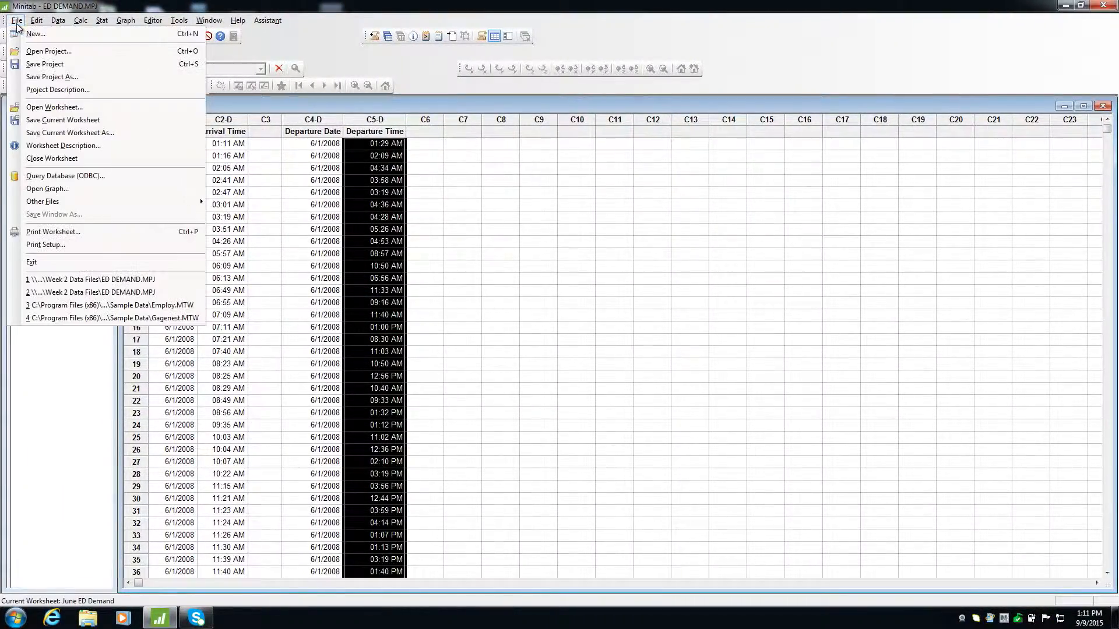
{"action": "left_click", "coordinate": [35, 33]}
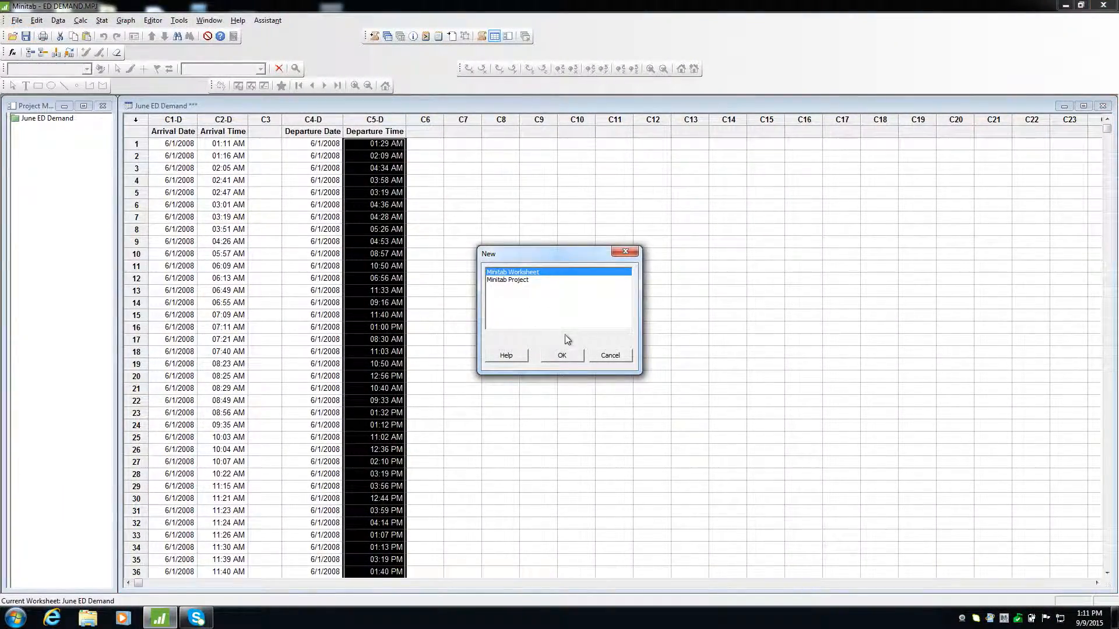
{"action": "left_click", "coordinate": [570, 354]}
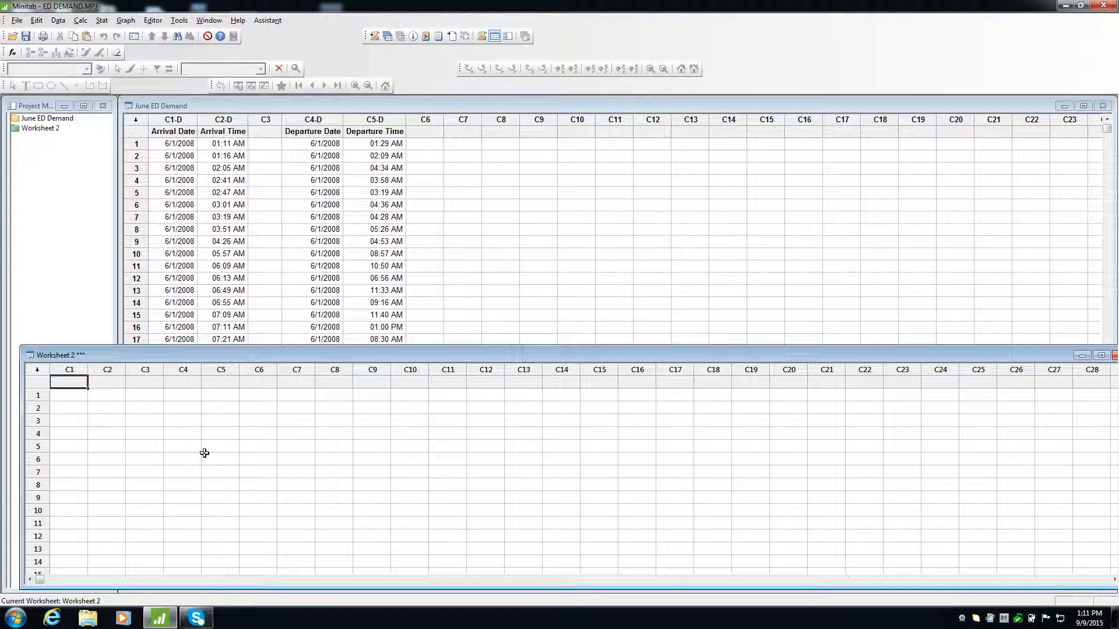
{"action": "key", "text": "ctrl+v"}
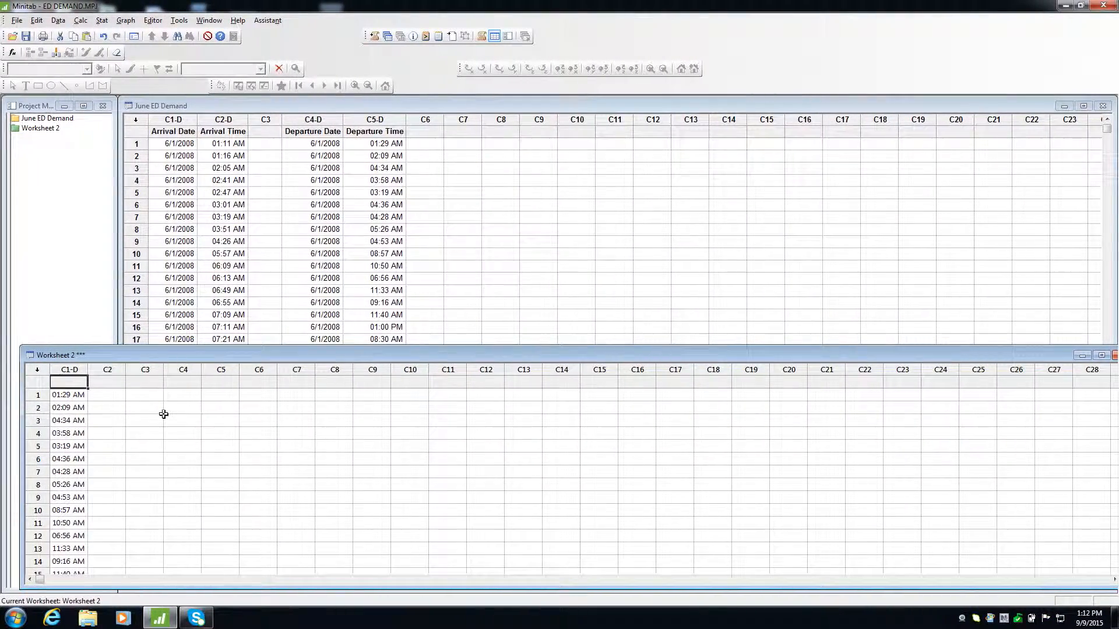
{"action": "left_click", "coordinate": [103, 36]}
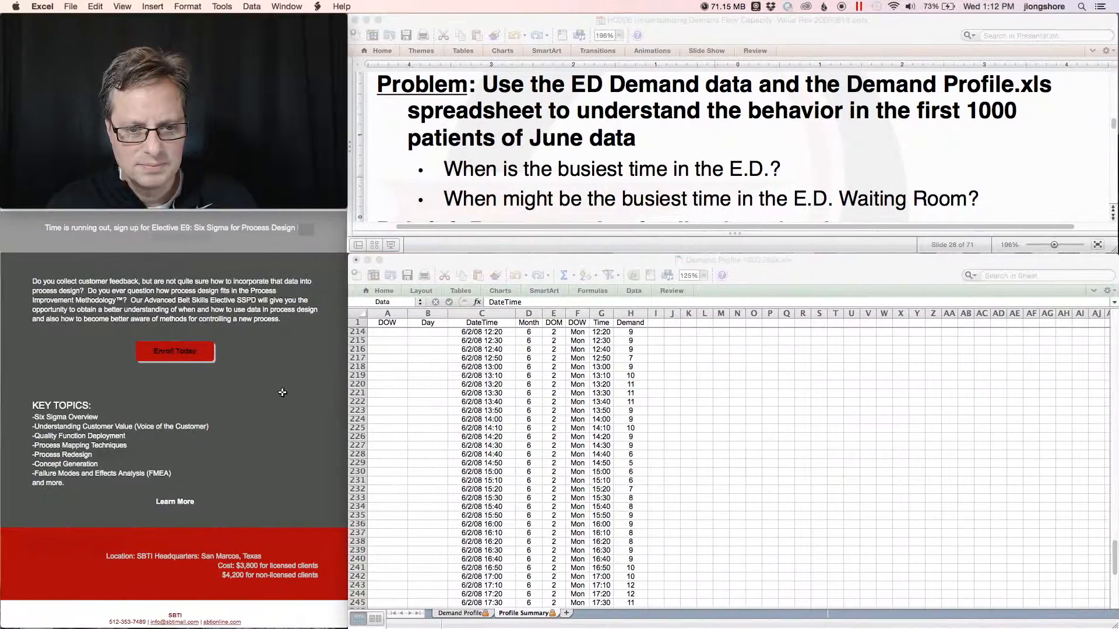
Copy the Profile Summary's DateTime through Demand columns and paste them into the new Minitab worksheet.
{"action": "left_click", "coordinate": [476, 314]}
{"action": "key", "text": "shift+super+Right"}
{"action": "key", "text": "super+c"}
{"action": "left_click_drag", "start_coordinate": [502, 322], "coordinate": [623, 321]}
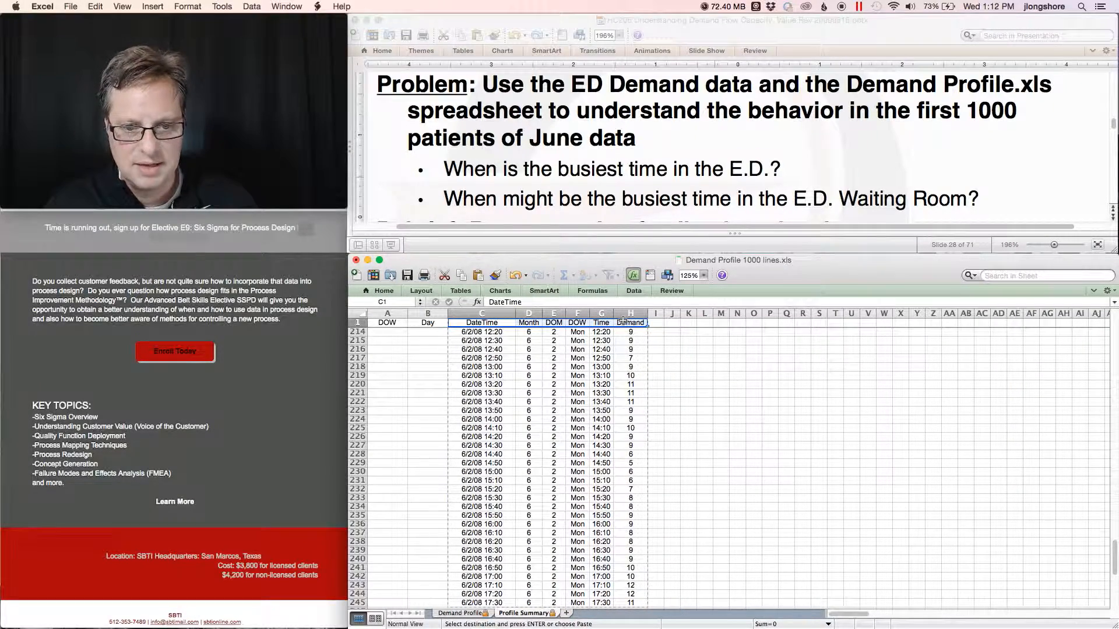
{"action": "key", "text": "shift+super+Down"}
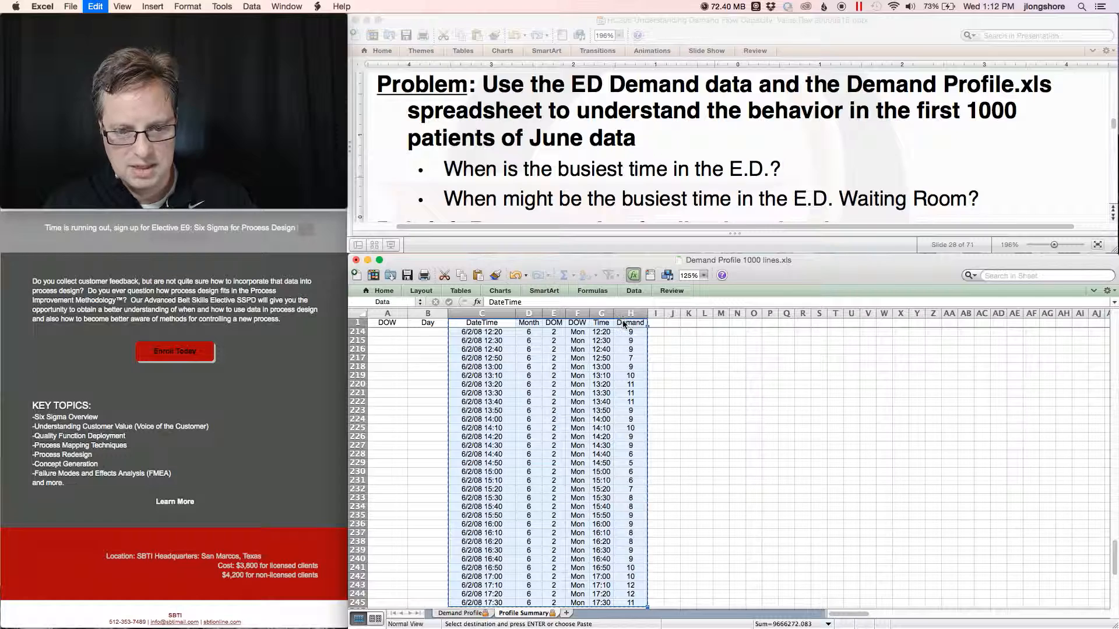
{"action": "key", "text": "ctrl+Right"}
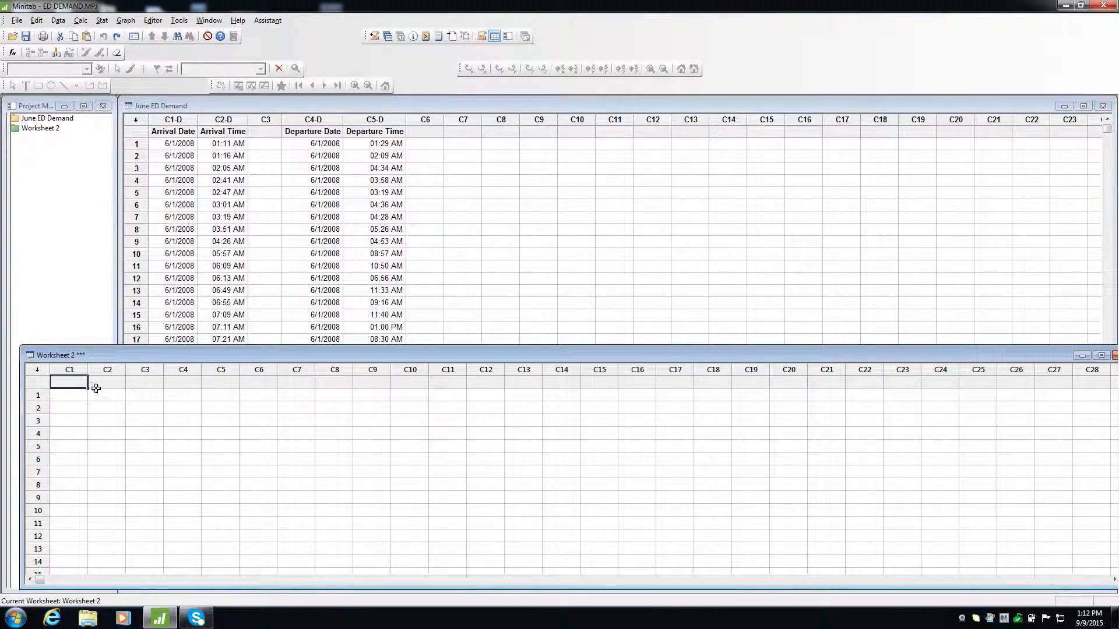
{"action": "key", "text": "ctrl+v"}
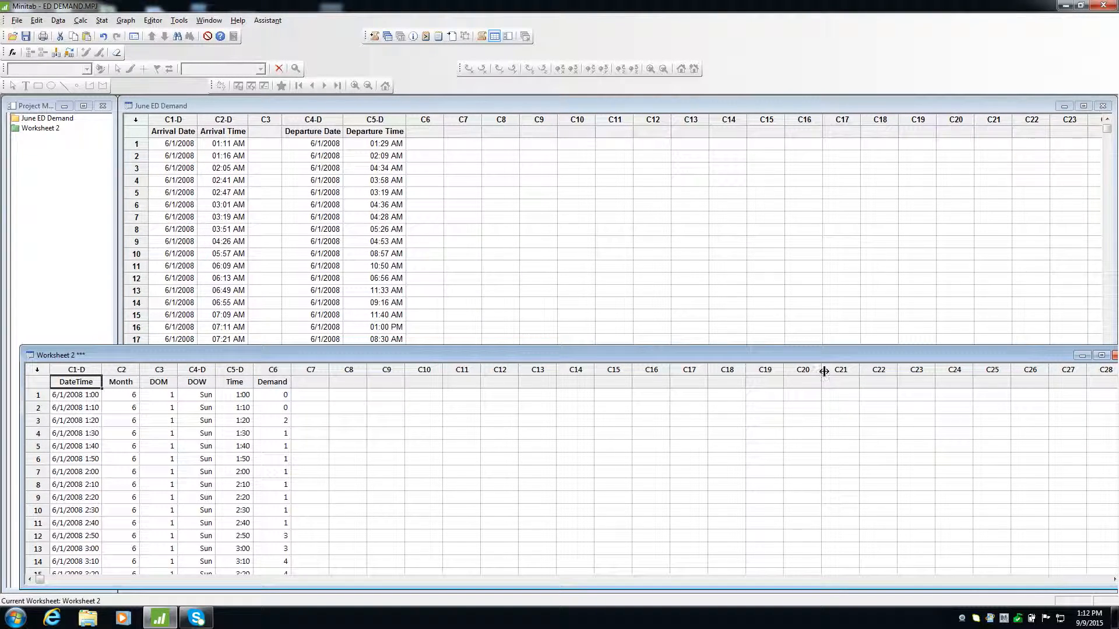
Enlarge the new worksheet and scroll down to examine its last rows.
{"action": "left_click_drag", "start_coordinate": [816, 352], "coordinate": [809, 334]}
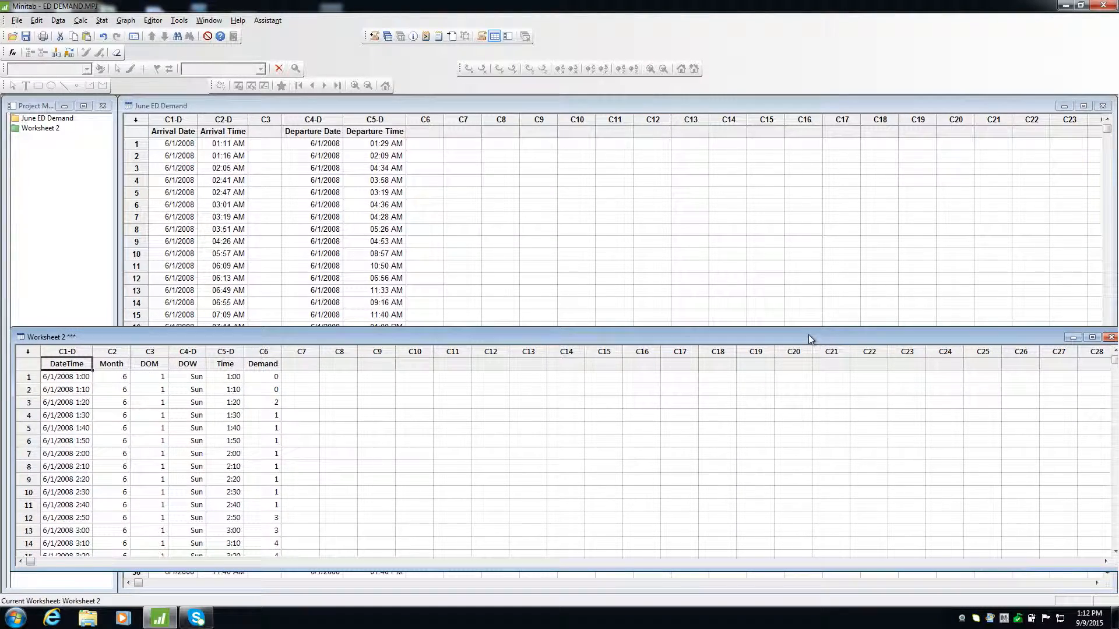
{"action": "left_click", "coordinate": [1093, 338]}
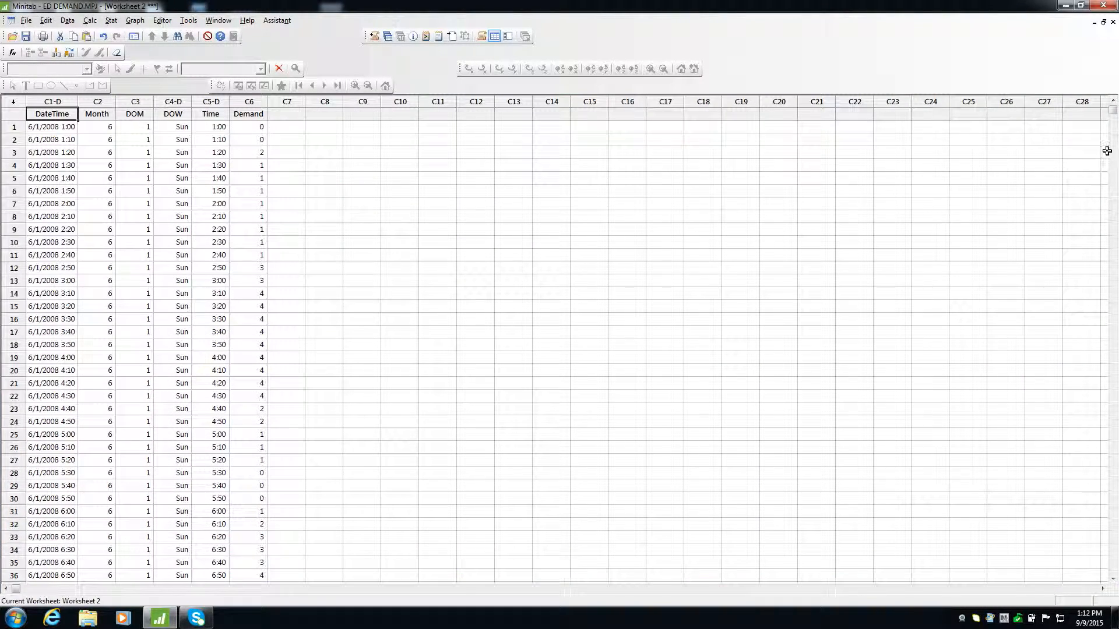
{"action": "left_click_drag", "start_coordinate": [1115, 179], "coordinate": [1115, 239]}
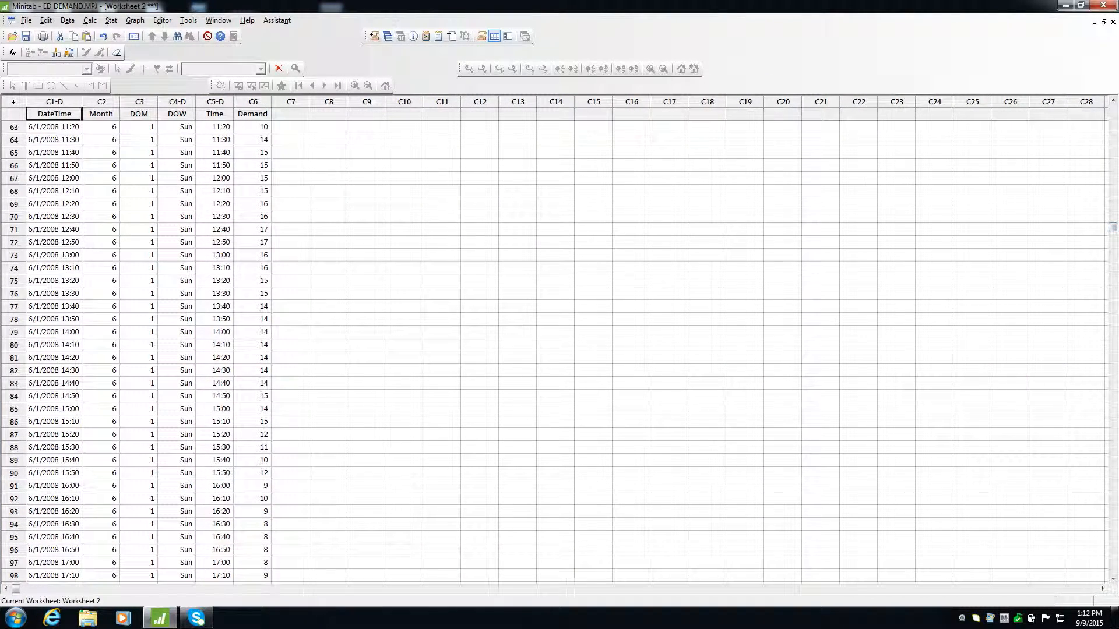
{"action": "left_click", "coordinate": [1115, 553]}
{"action": "left_click", "coordinate": [1115, 553]}
{"action": "left_click", "coordinate": [1115, 553]}
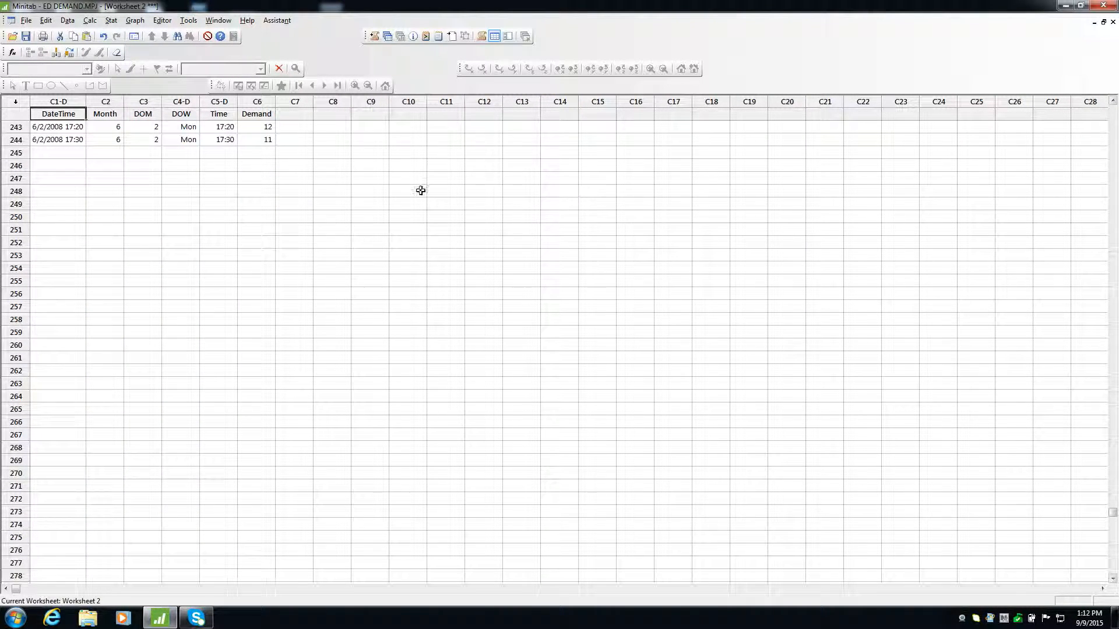
{"action": "left_click", "coordinate": [67, 140]}
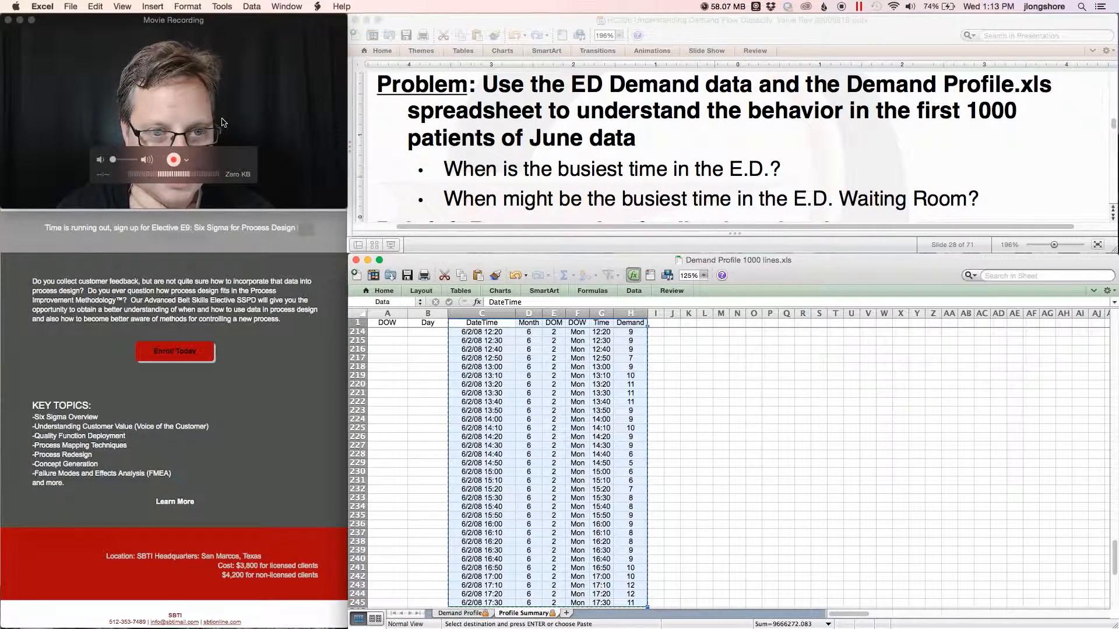
Set the Demand Profile start date to 6/2/2008.
{"action": "left_click", "coordinate": [459, 614]}
{"action": "left_click", "coordinate": [442, 366]}
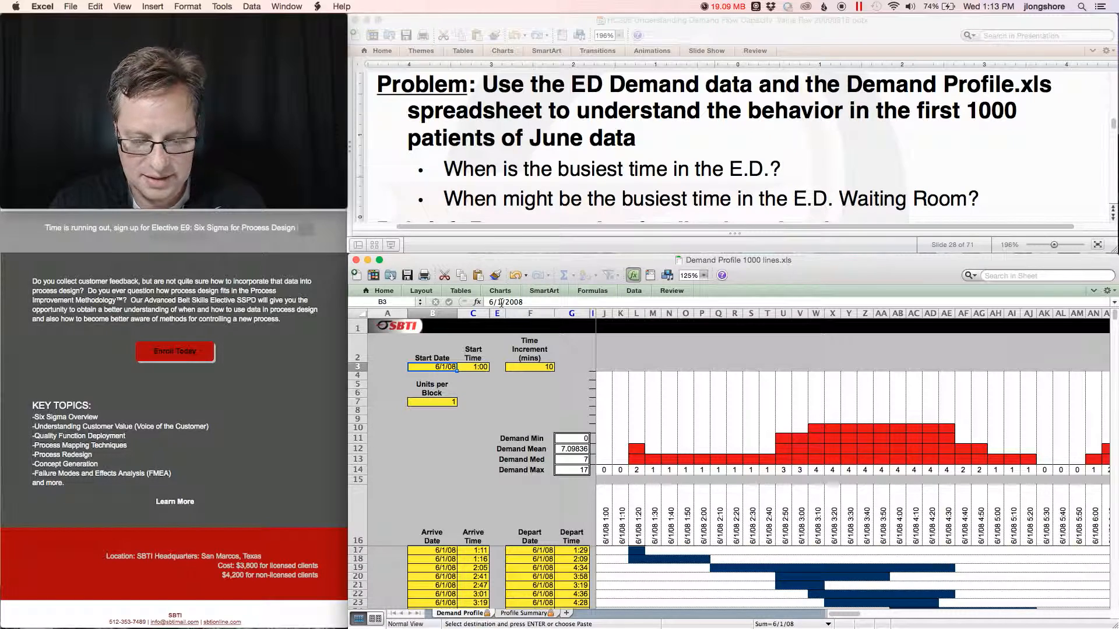
{"action": "left_click", "coordinate": [501, 303]}
{"action": "key", "text": "BackSpace"}
{"action": "type", "text": "2"}
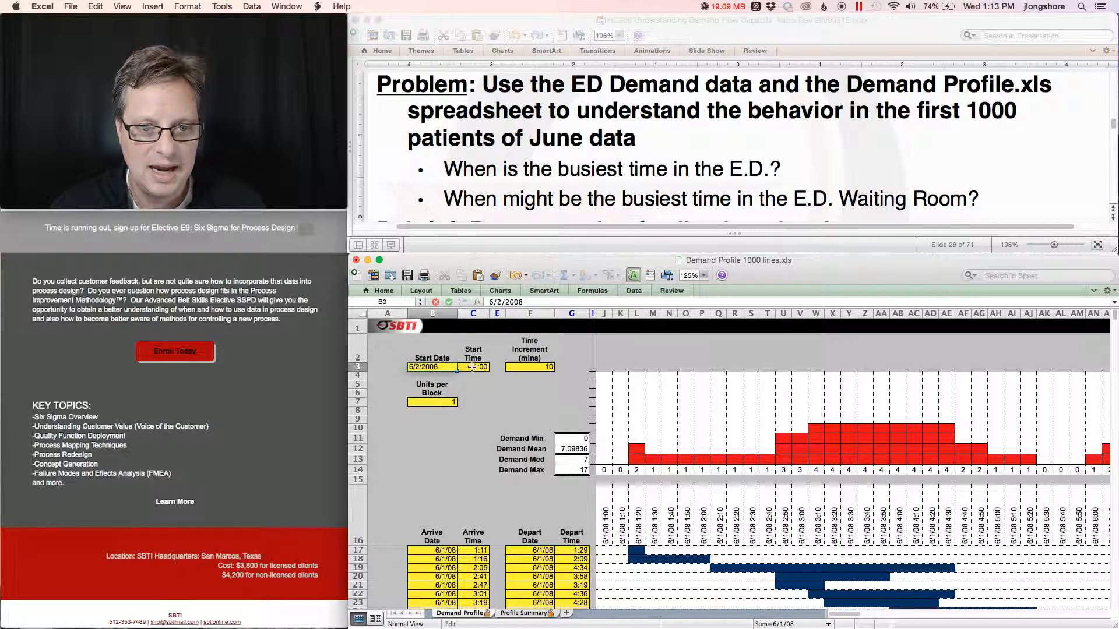
{"action": "key", "text": "Tab"}
Set the start time to 17:40.
{"action": "left_click", "coordinate": [493, 303]}
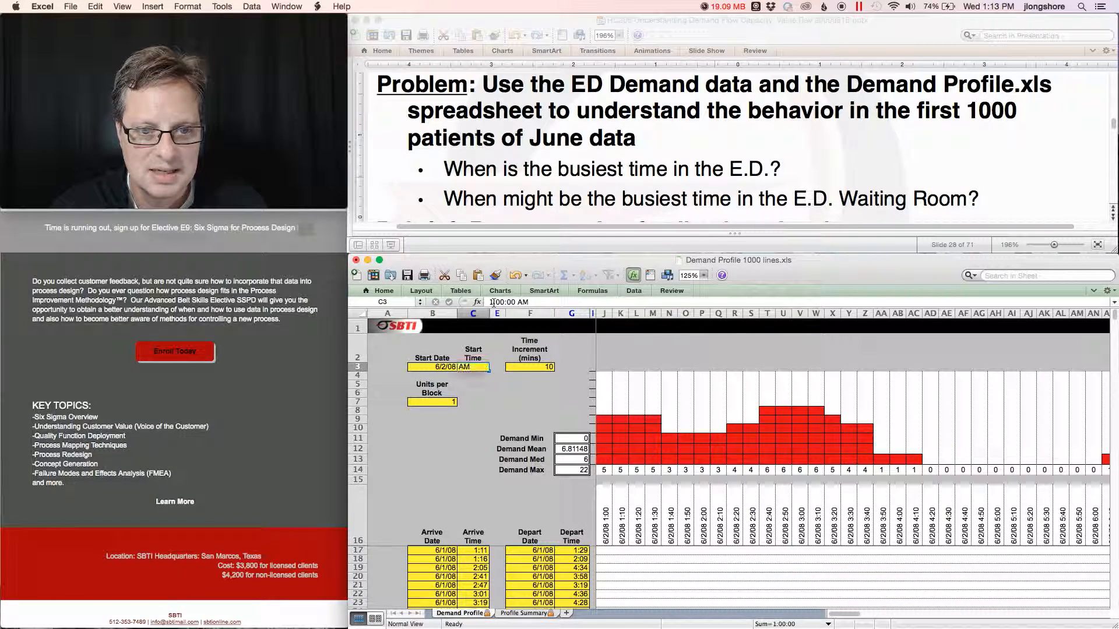
{"action": "type", "text": "7"}
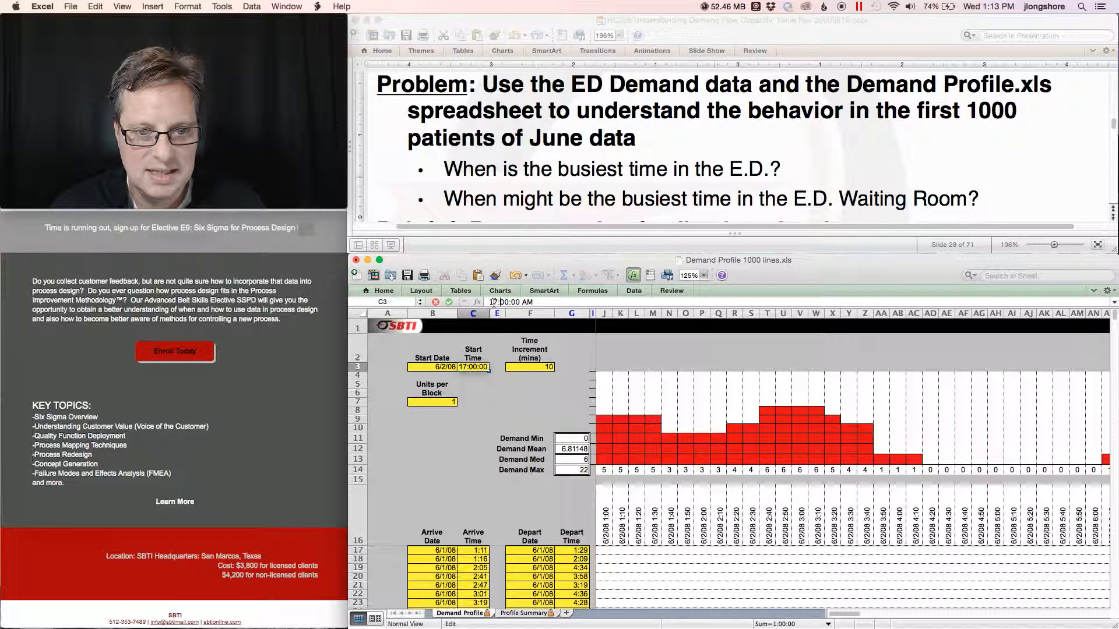
{"action": "key", "text": "BackSpace"}
{"action": "type", "text": "4"}
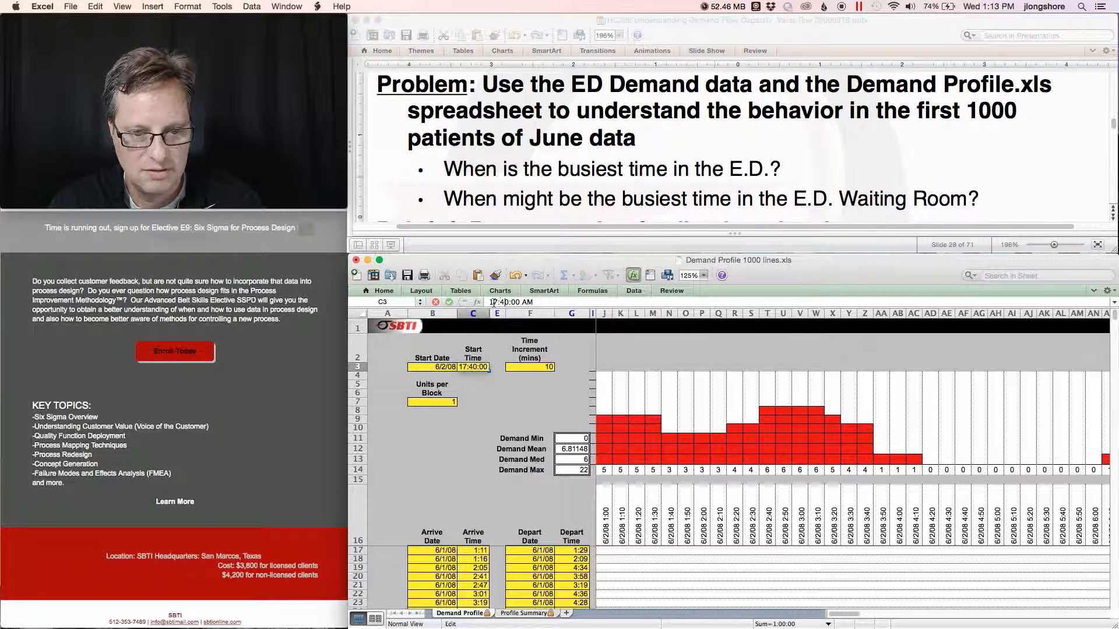
{"action": "key", "text": "BackSpace"}
{"action": "key", "text": "BackSpace"}
{"action": "key", "text": "BackSpace"}
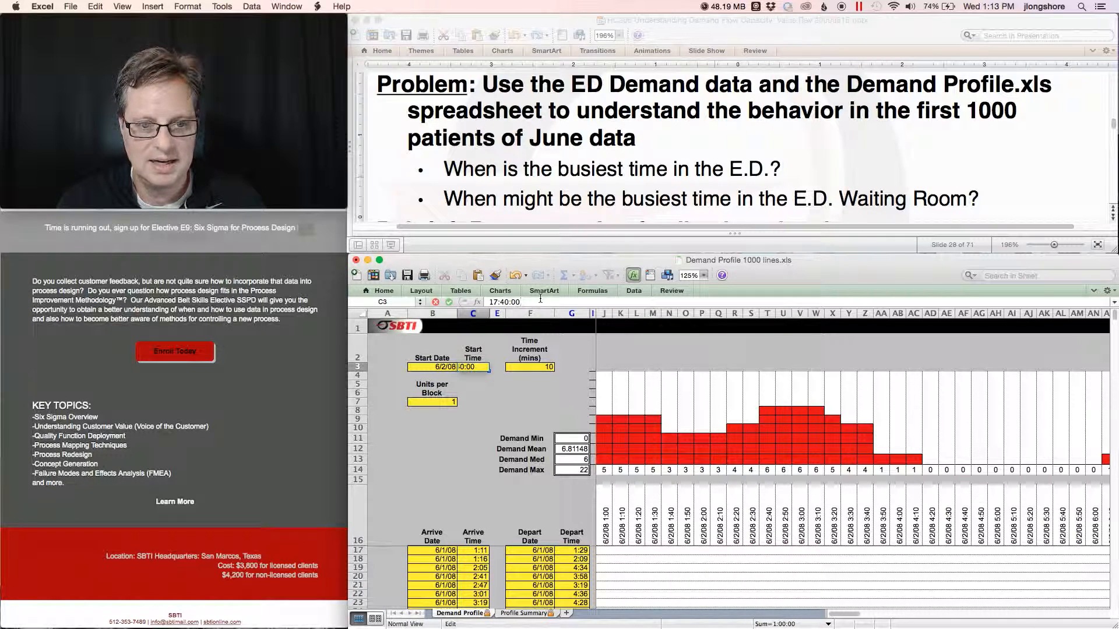
{"action": "key", "text": "Return"}
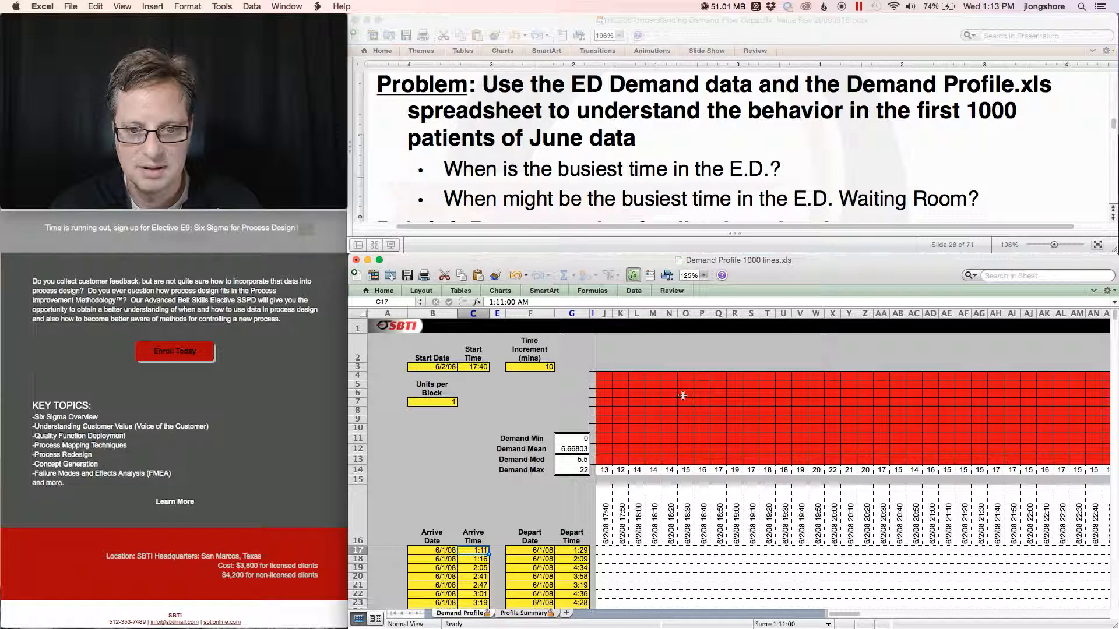
Set the units per block to 3.
{"action": "left_click", "coordinate": [450, 402]}
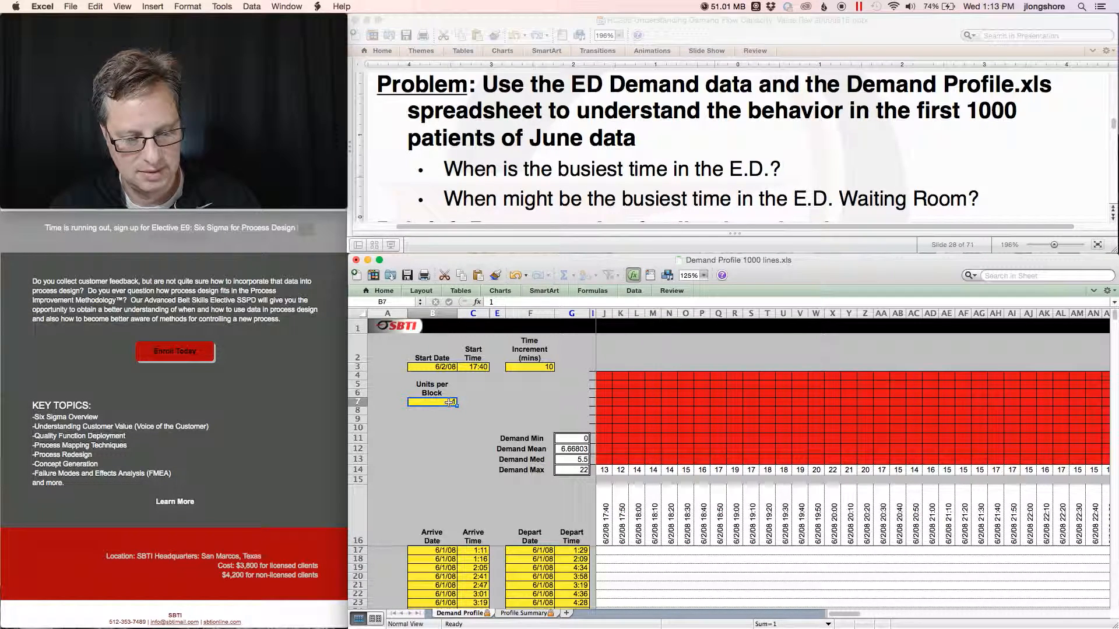
{"action": "type", "text": "3"}
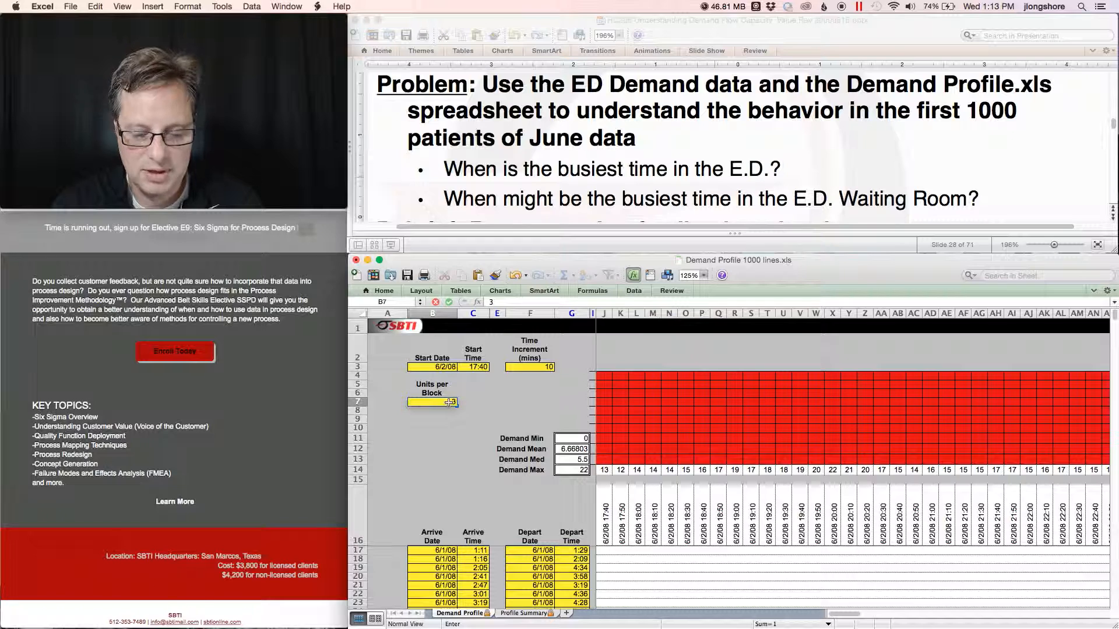
{"action": "key", "text": "Return"}
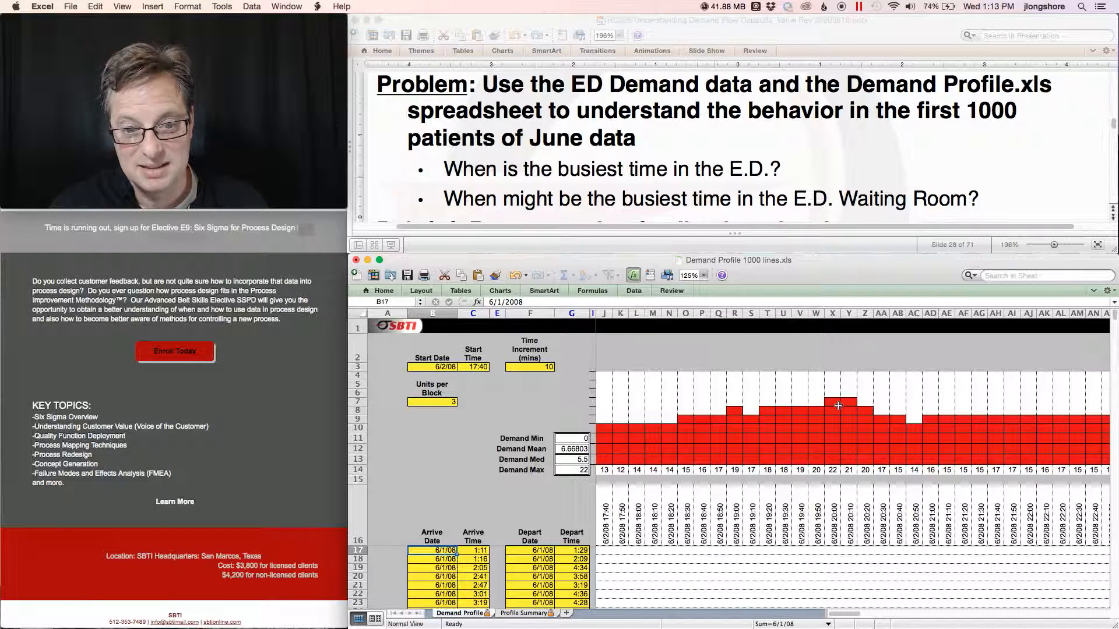
Copy the Profile Summary's DateTime through Demand columns down to the last row.
{"action": "left_click", "coordinate": [526, 613]}
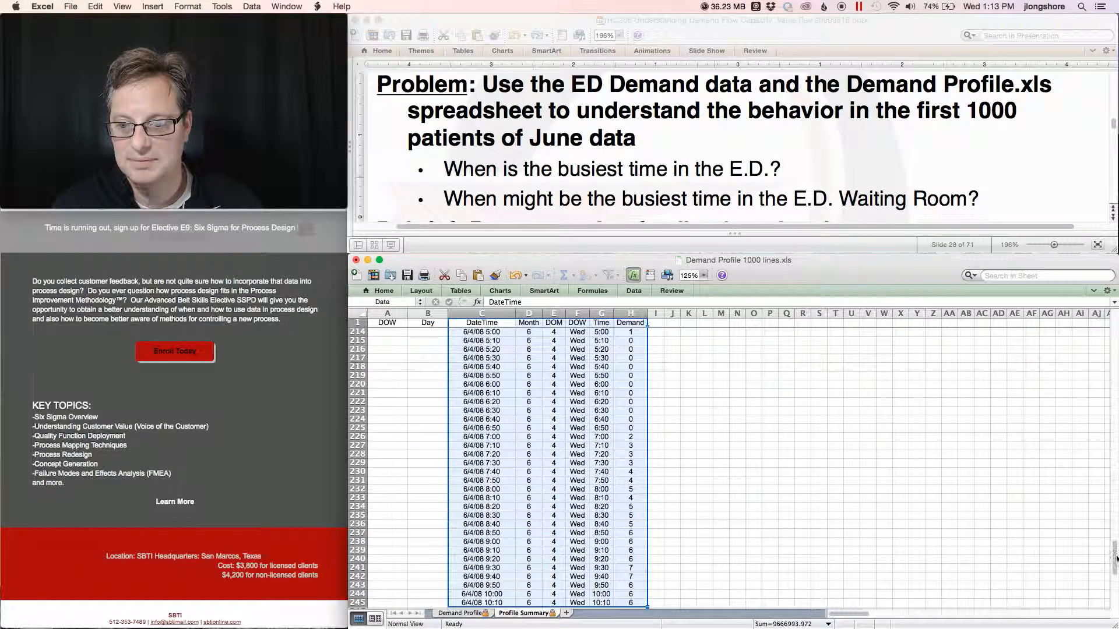
{"action": "left_click_drag", "start_coordinate": [1114, 557], "coordinate": [1113, 310]}
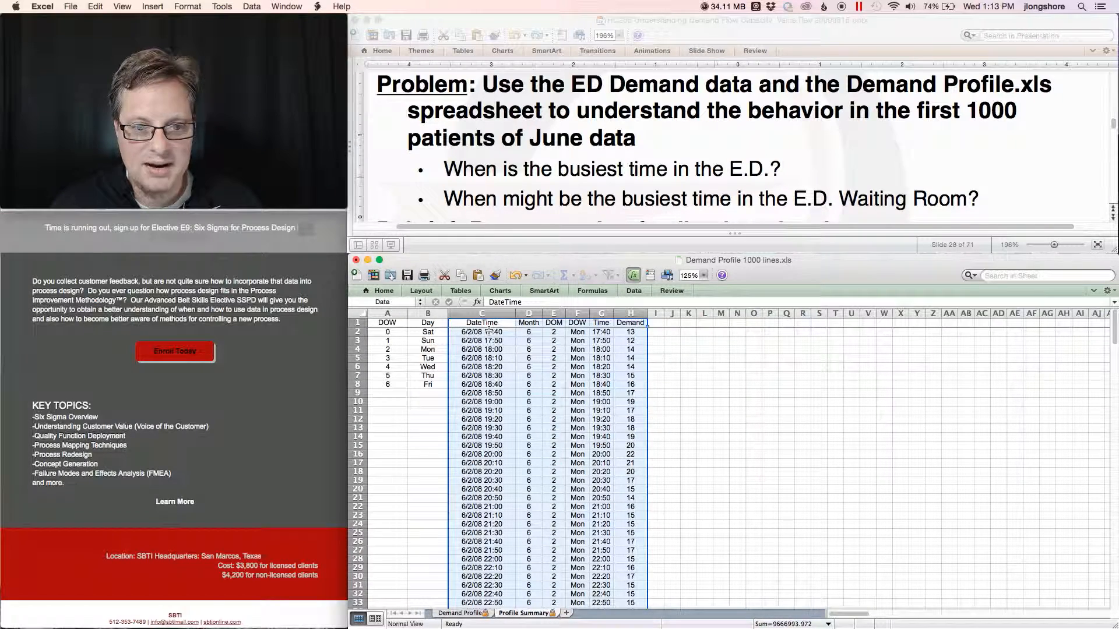
{"action": "left_click_drag", "start_coordinate": [471, 332], "coordinate": [628, 333]}
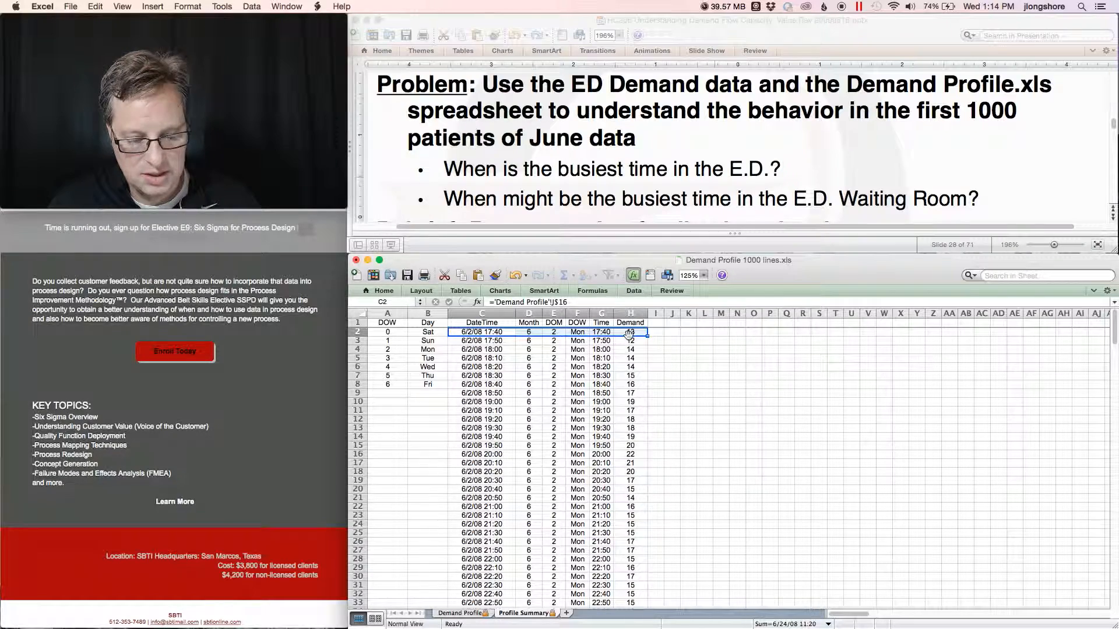
{"action": "key", "text": "super+shift+Down"}
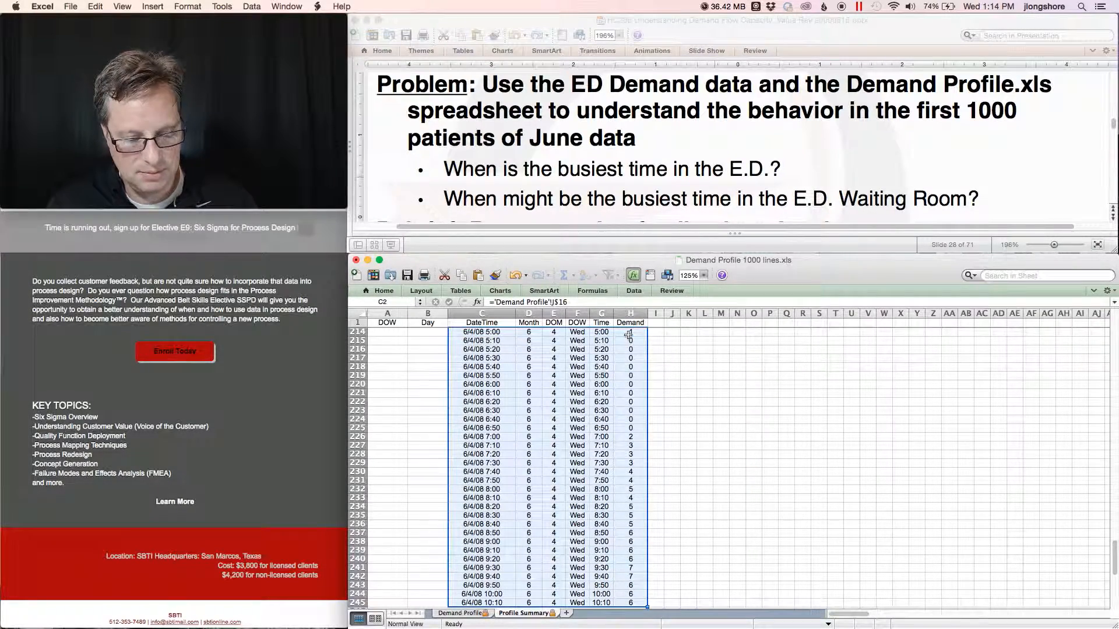
{"action": "key", "text": "super+c"}
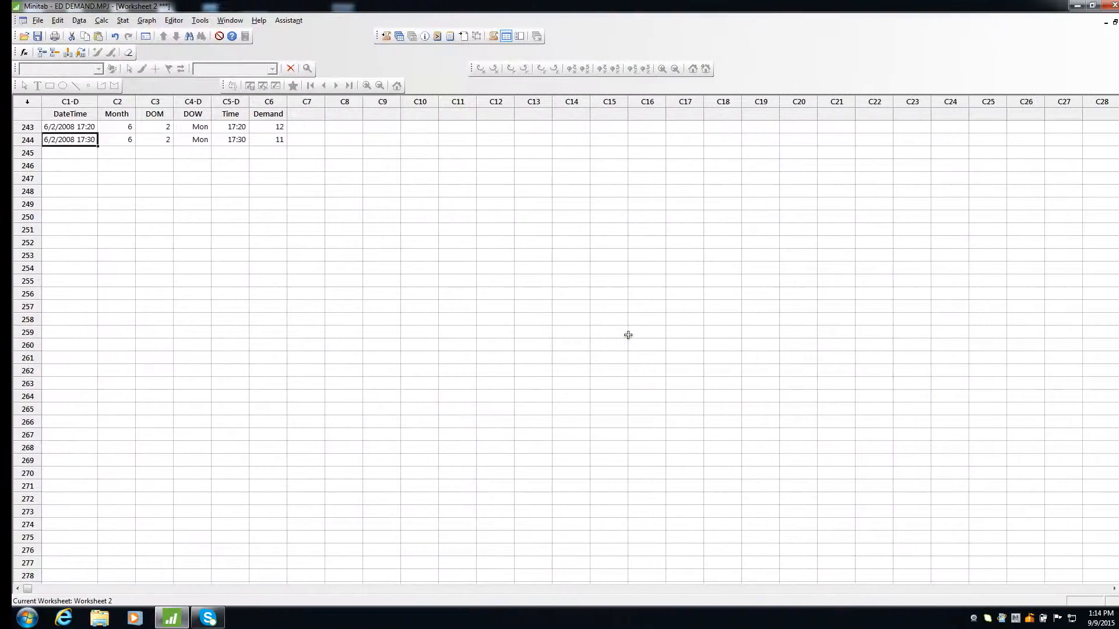
Paste the copied Profile Summary rows into the Minitab worksheet directly below the last filled row.
{"action": "left_click", "coordinate": [51, 154]}
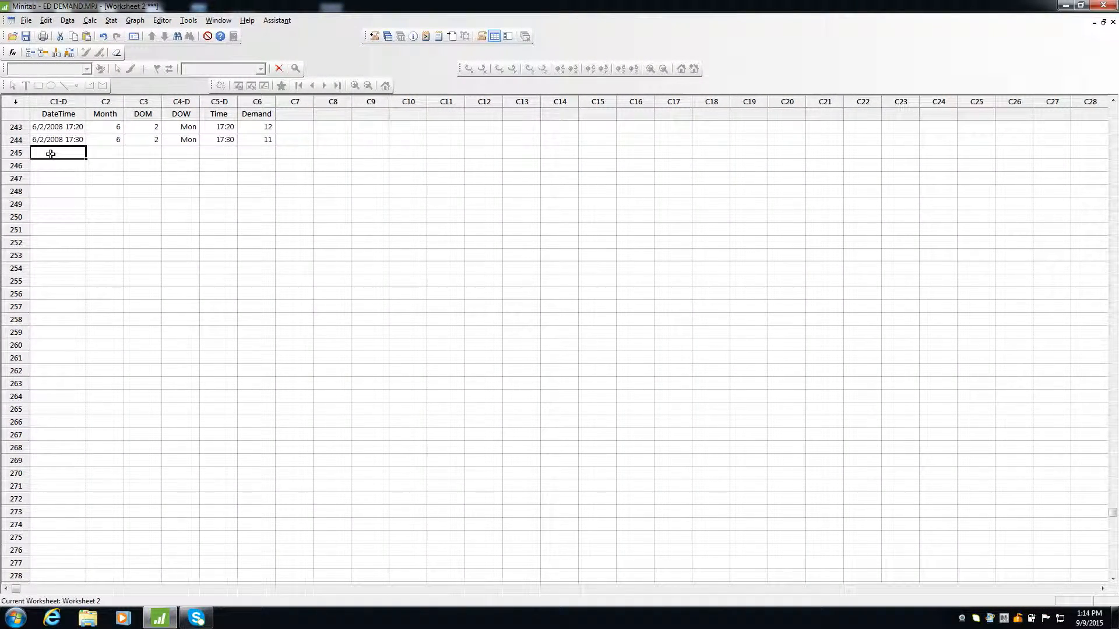
{"action": "key", "text": "ctrl+v"}
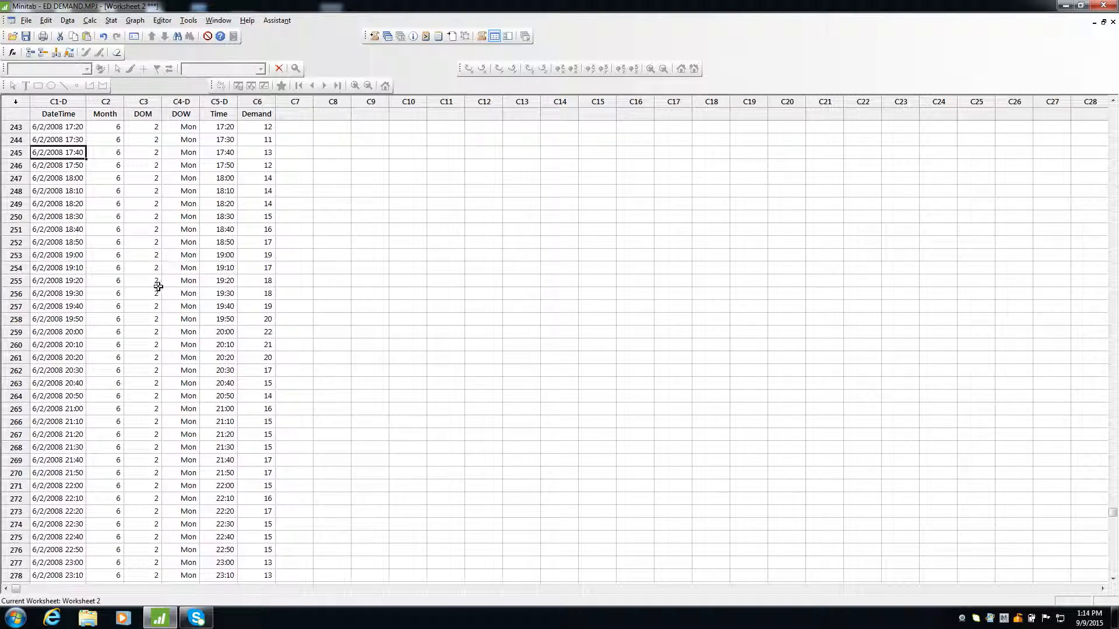
{"action": "scroll", "coordinate": [158, 287], "scroll_direction": "down", "scroll_amount": 2}
{"action": "scroll", "coordinate": [157, 288], "scroll_direction": "down", "scroll_amount": 20}
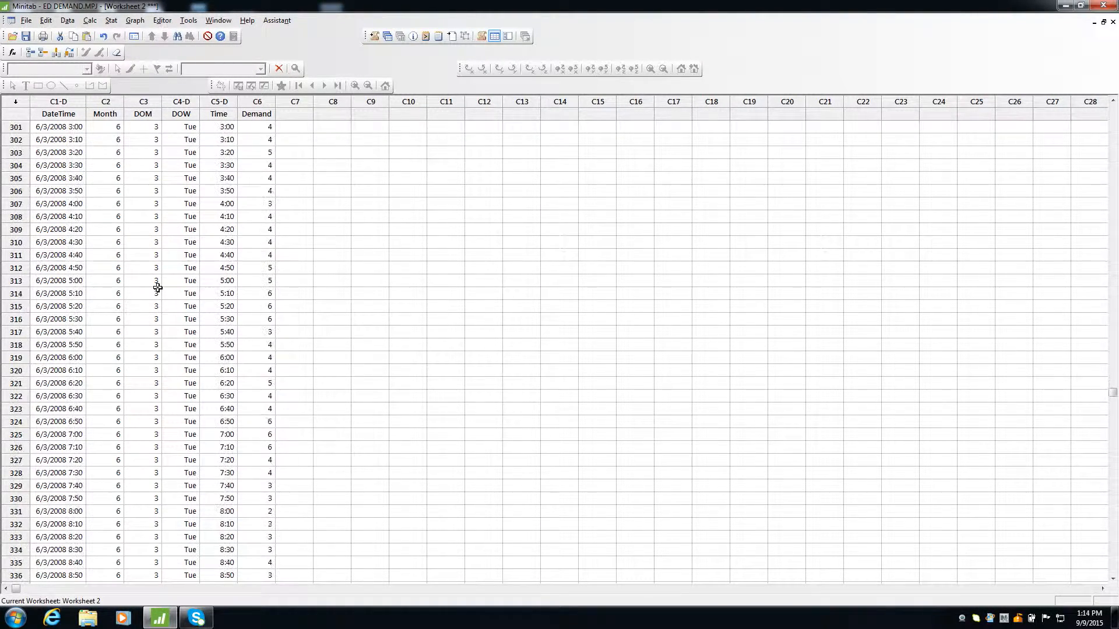
{"action": "scroll", "coordinate": [157, 287], "scroll_direction": "down", "scroll_amount": 20}
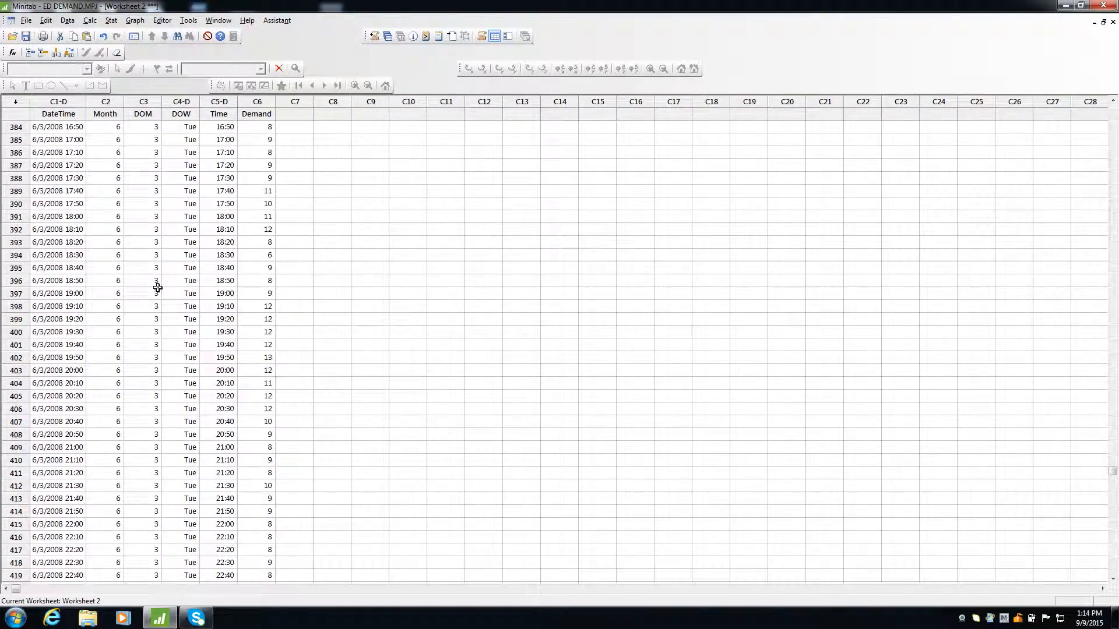
{"action": "scroll", "coordinate": [158, 287], "scroll_direction": "down", "scroll_amount": 19}
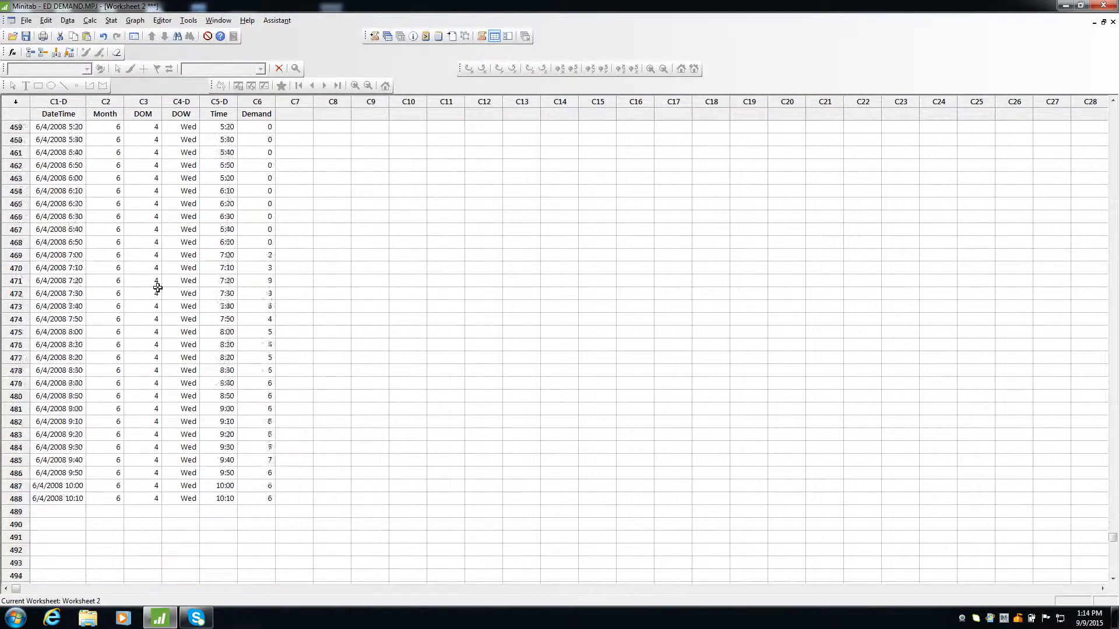
{"action": "left_click", "coordinate": [61, 411]}
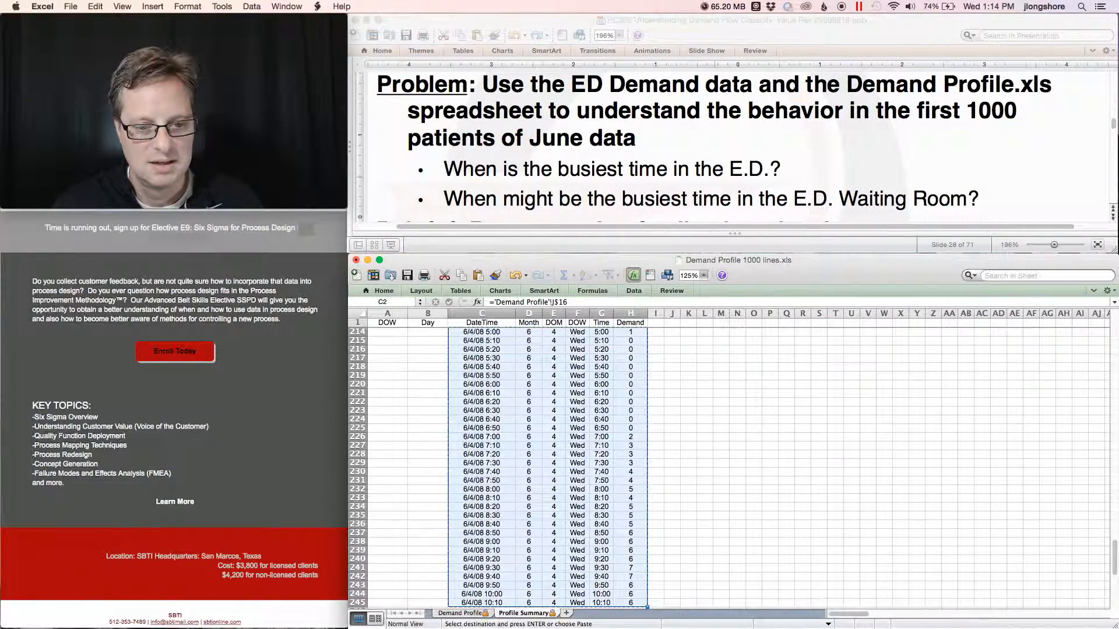
Set the Demand Profile start date to 6/4/2008.
{"action": "left_click", "coordinate": [448, 615]}
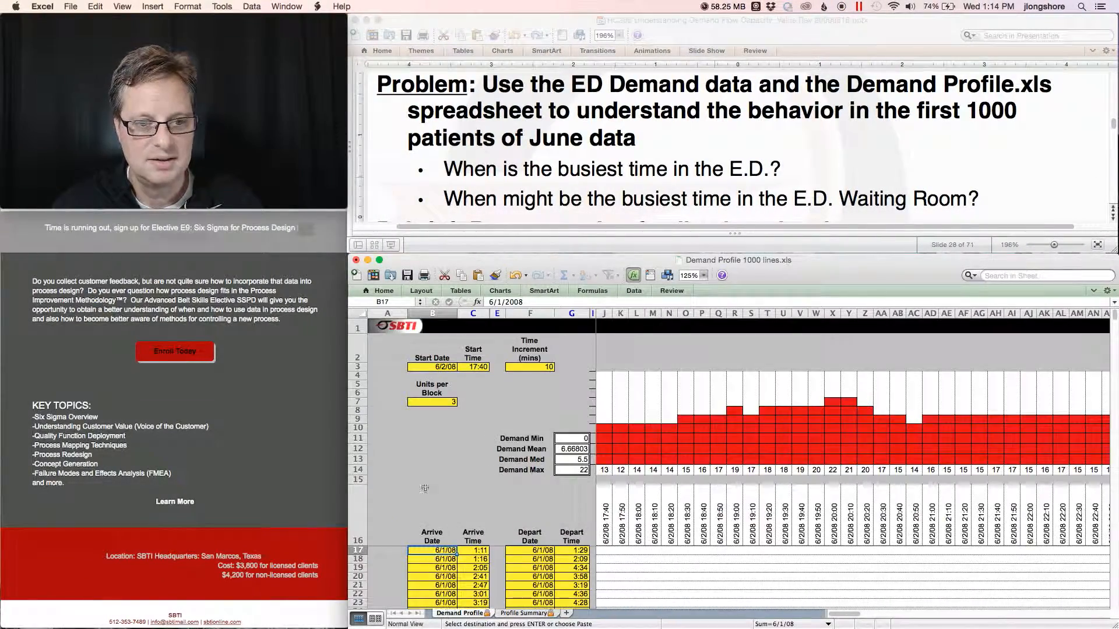
{"action": "left_click", "coordinate": [443, 367]}
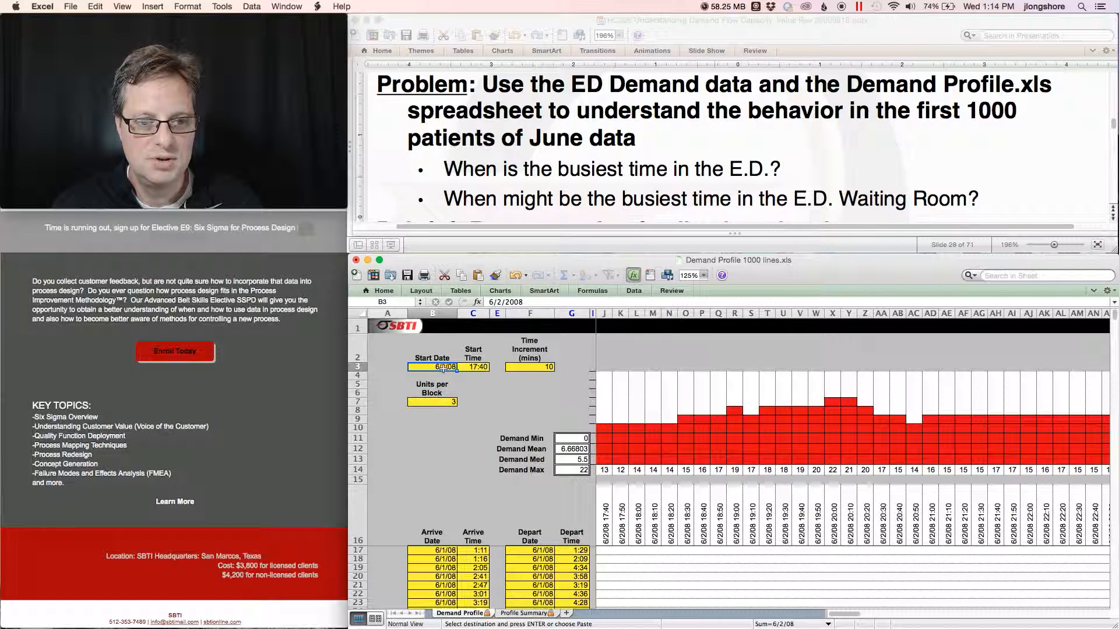
{"action": "left_click", "coordinate": [502, 301]}
{"action": "key", "text": "BackSpace"}
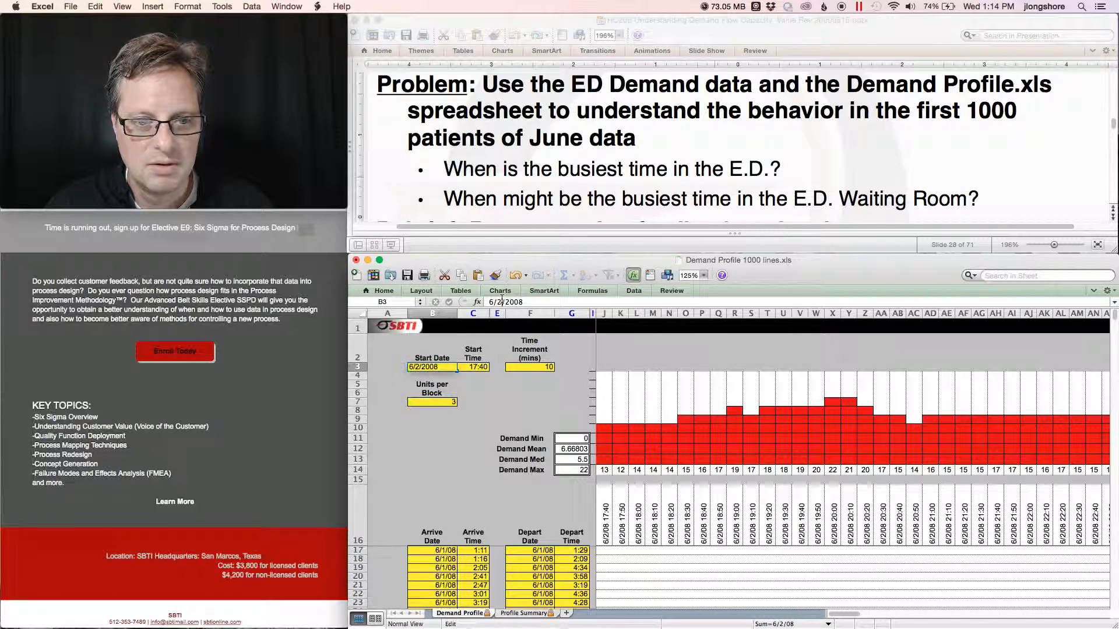
{"action": "key", "text": "Tab"}
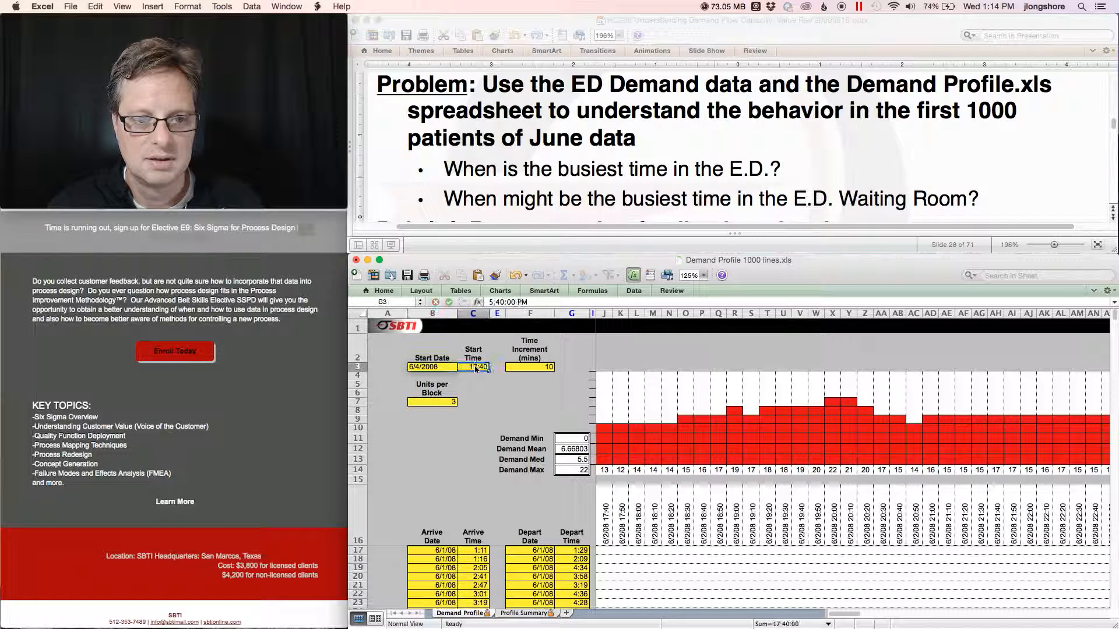
Set the Demand Profile start time to 10:20.
{"action": "left_click", "coordinate": [491, 302]}
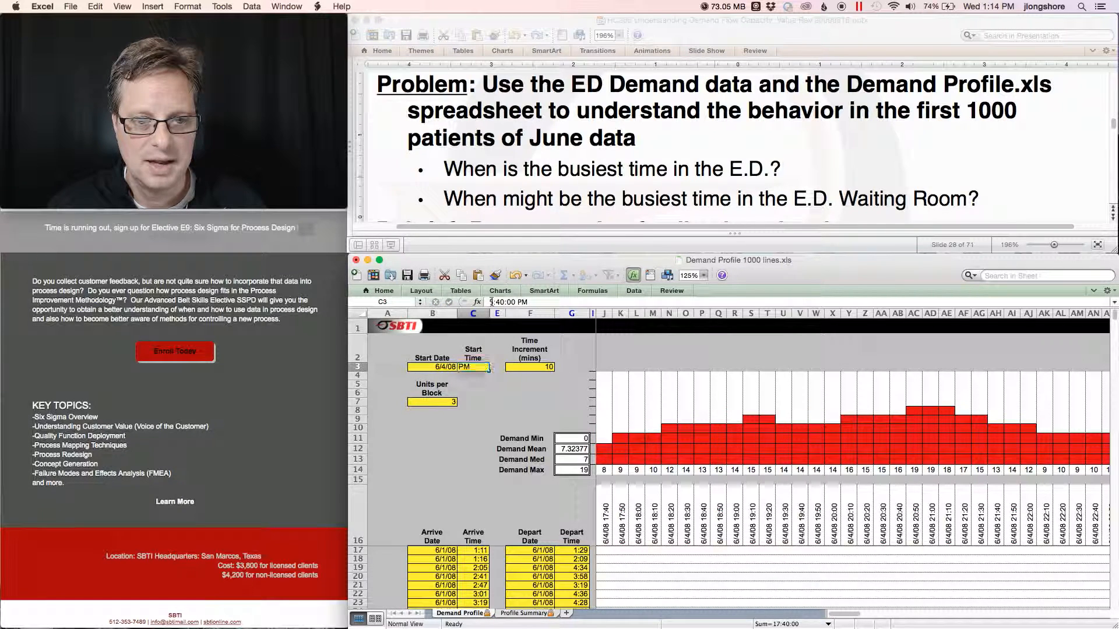
{"action": "key", "text": "Delete"}
{"action": "type", "text": "10"}
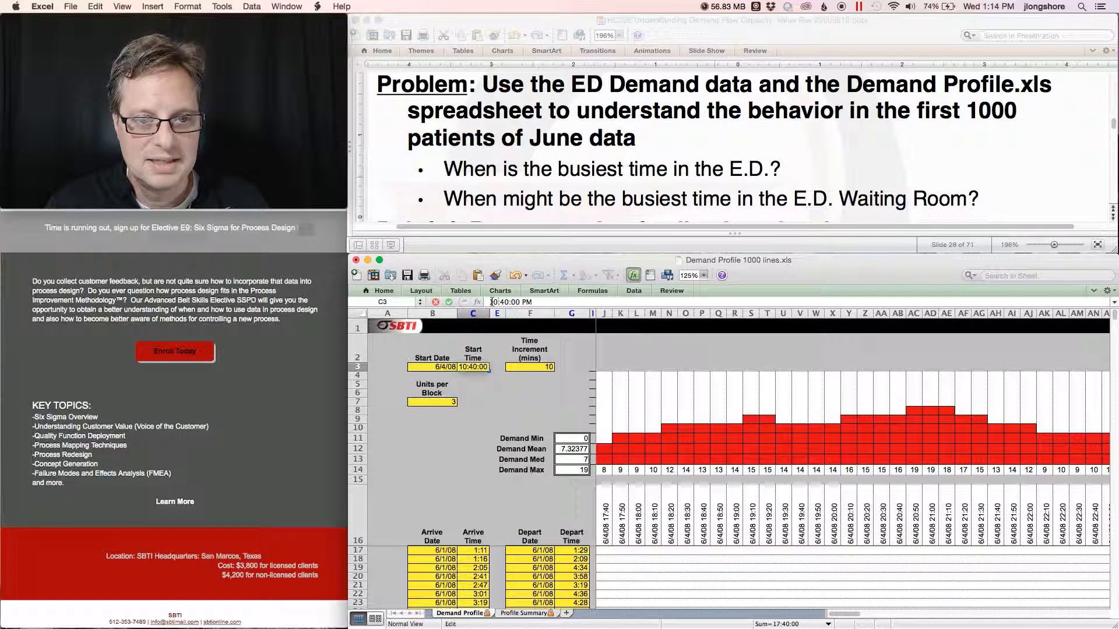
{"action": "key", "text": "BackSpace"}
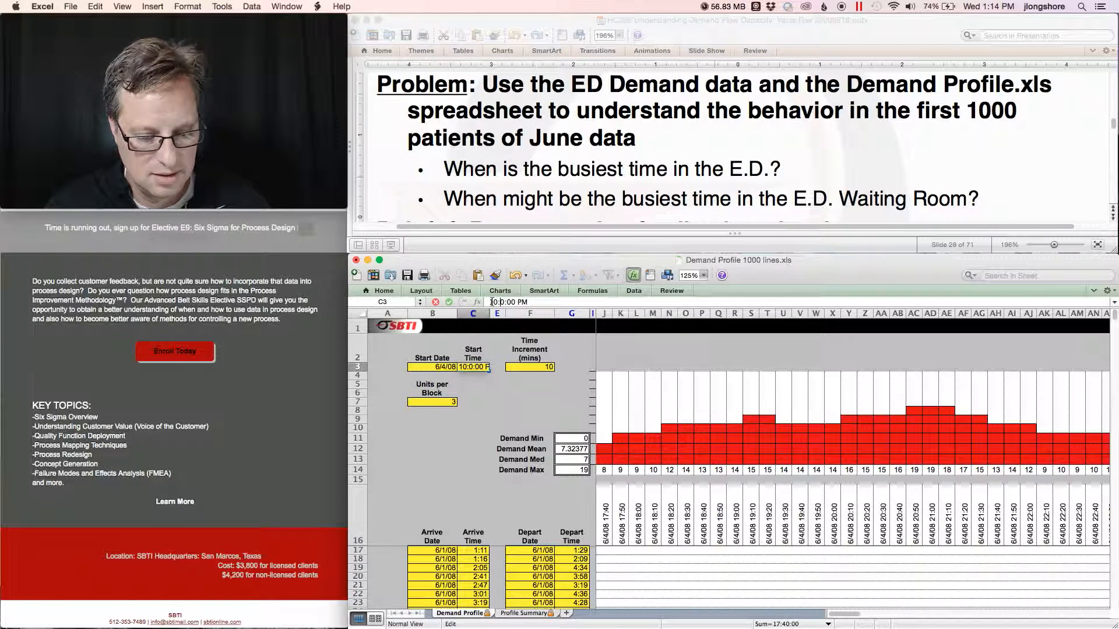
{"action": "type", "text": "2"}
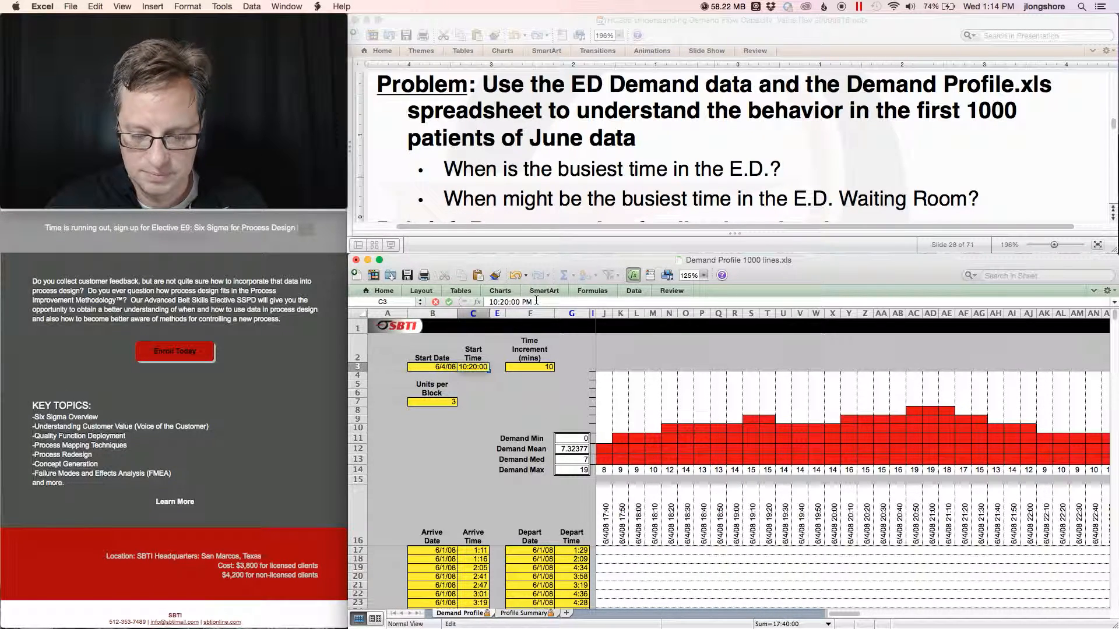
{"action": "key", "text": "Return"}
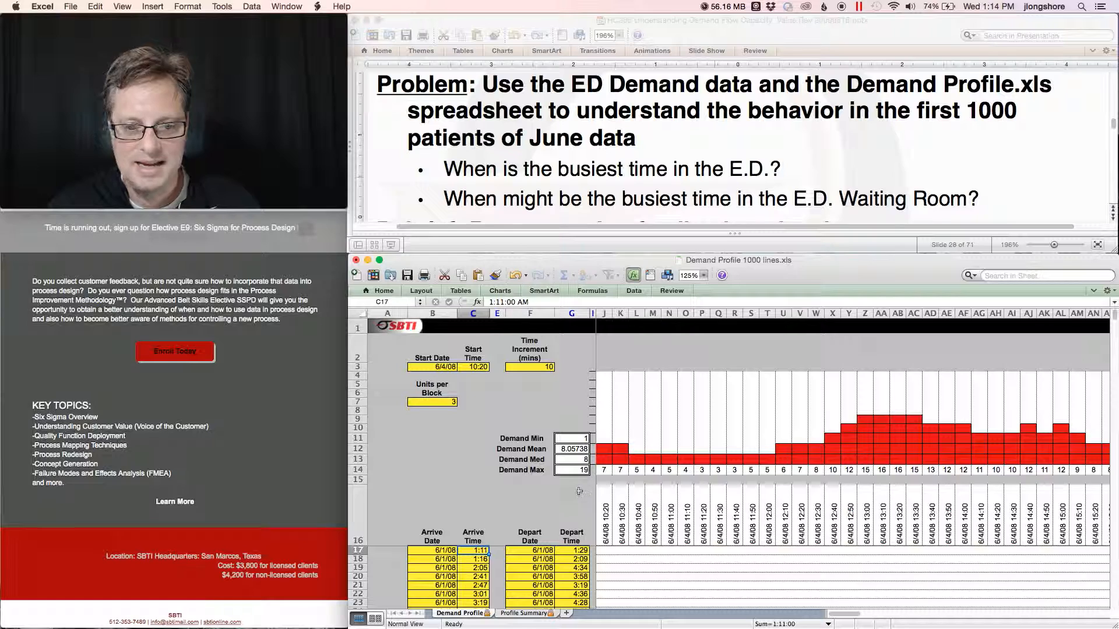
Copy the updated Profile Summary rows into the Minitab worksheet below the last row, selecting the next empty row.
{"action": "left_click", "coordinate": [523, 613]}
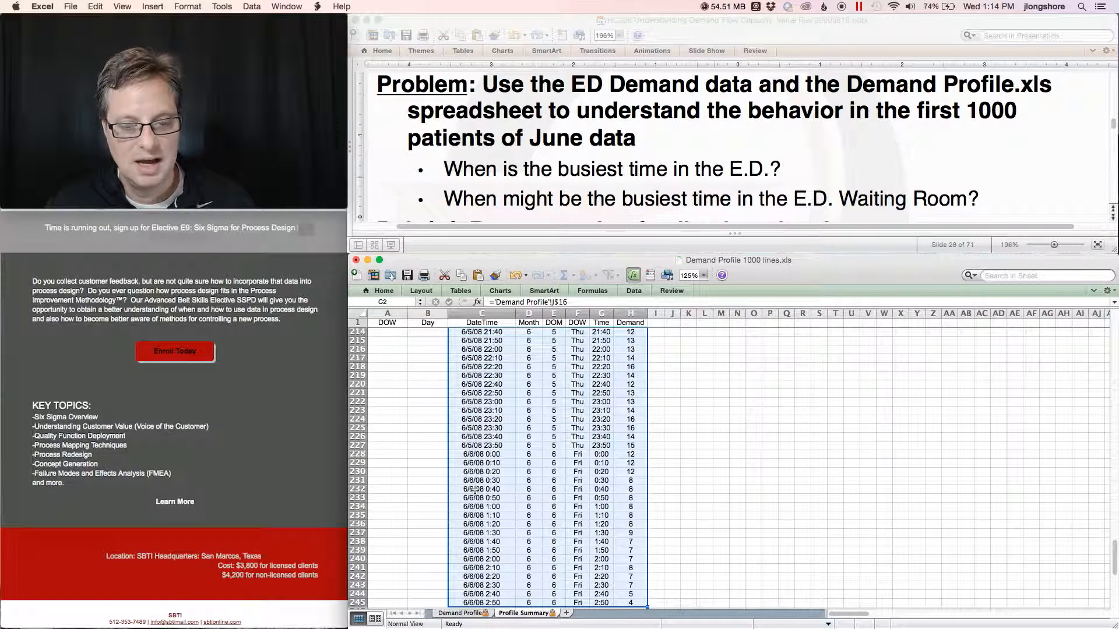
{"action": "key", "text": "super+c"}
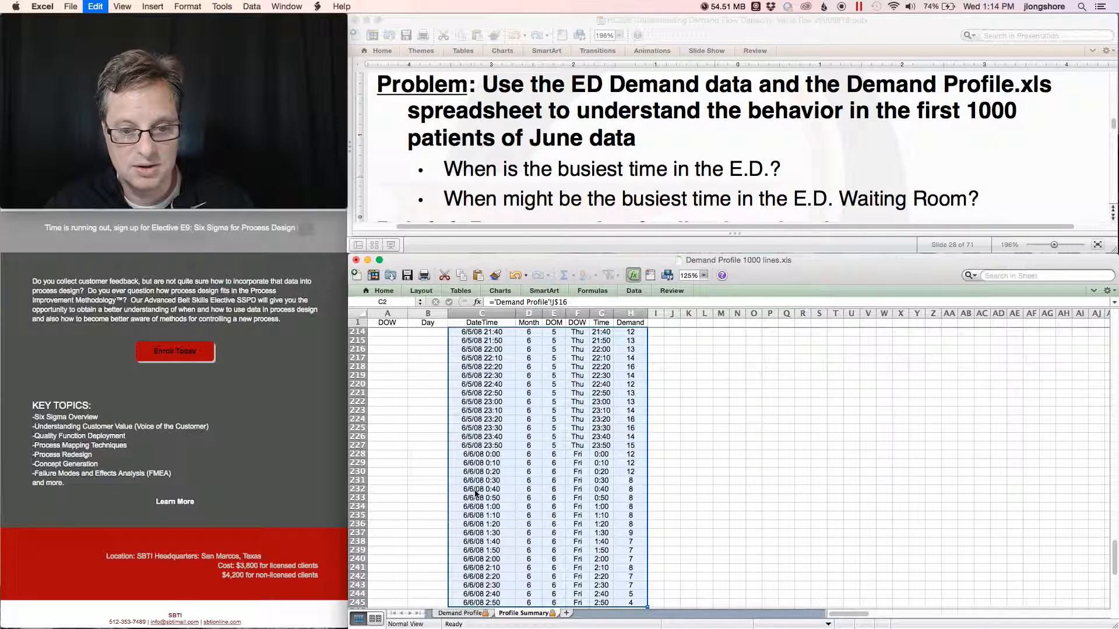
{"action": "key", "text": "ctrl+Right"}
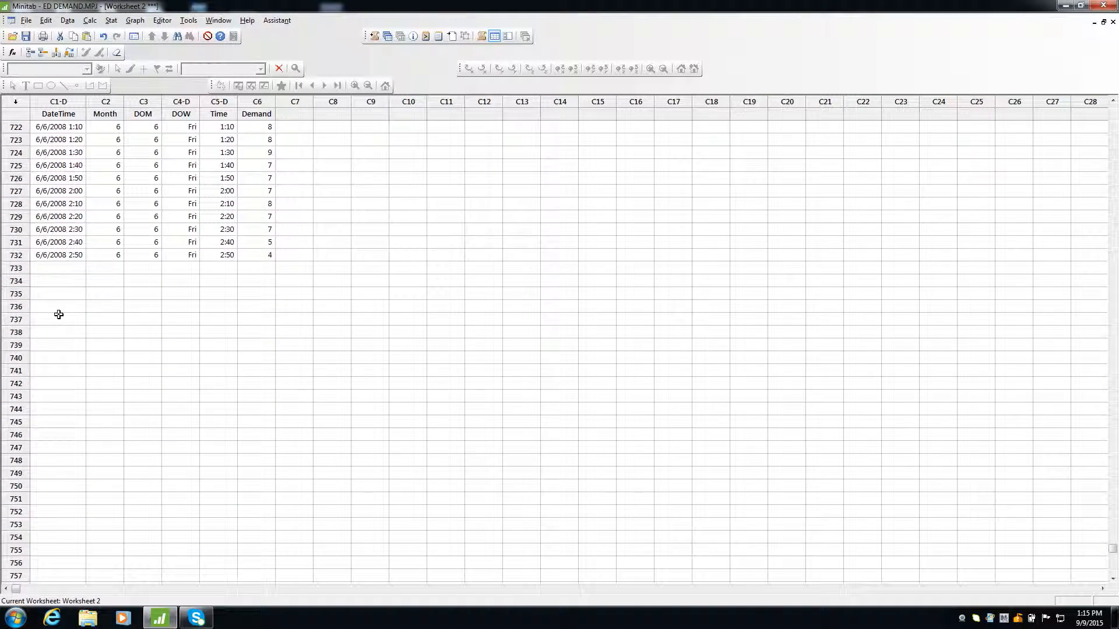
{"action": "left_click", "coordinate": [53, 270]}
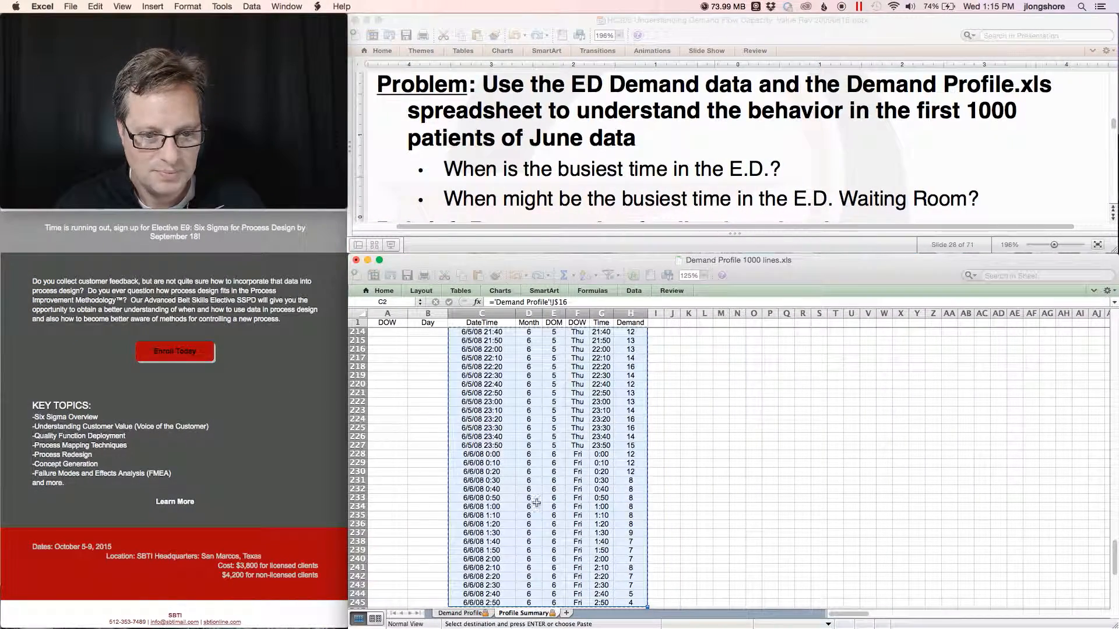
Set the Demand Profile start date to 6/6/2008.
{"action": "left_click", "coordinate": [463, 613]}
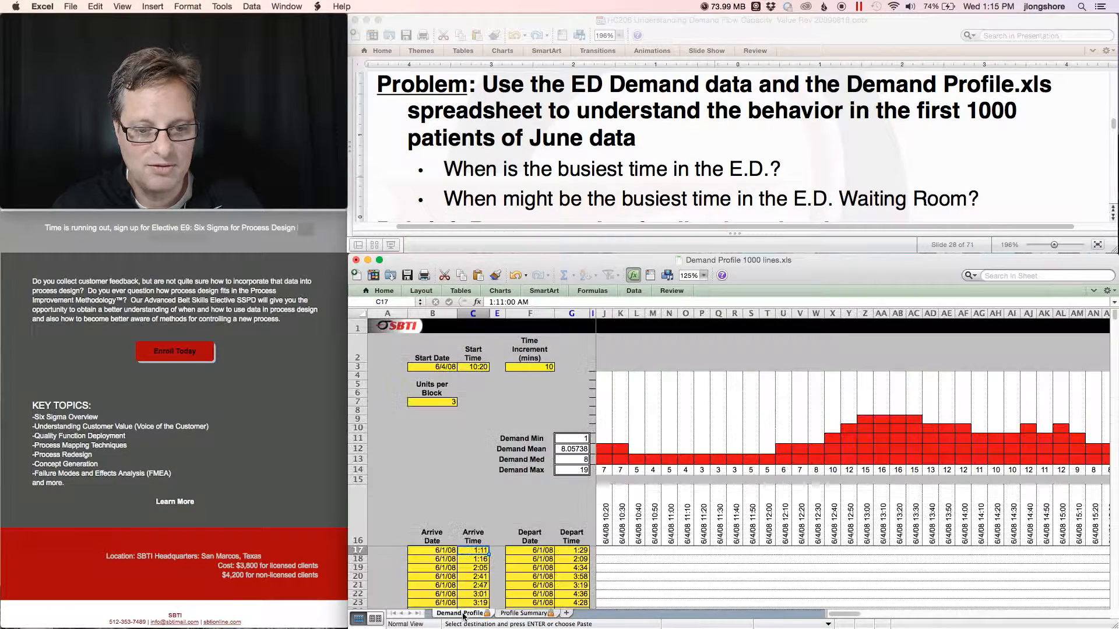
{"action": "left_click", "coordinate": [443, 367]}
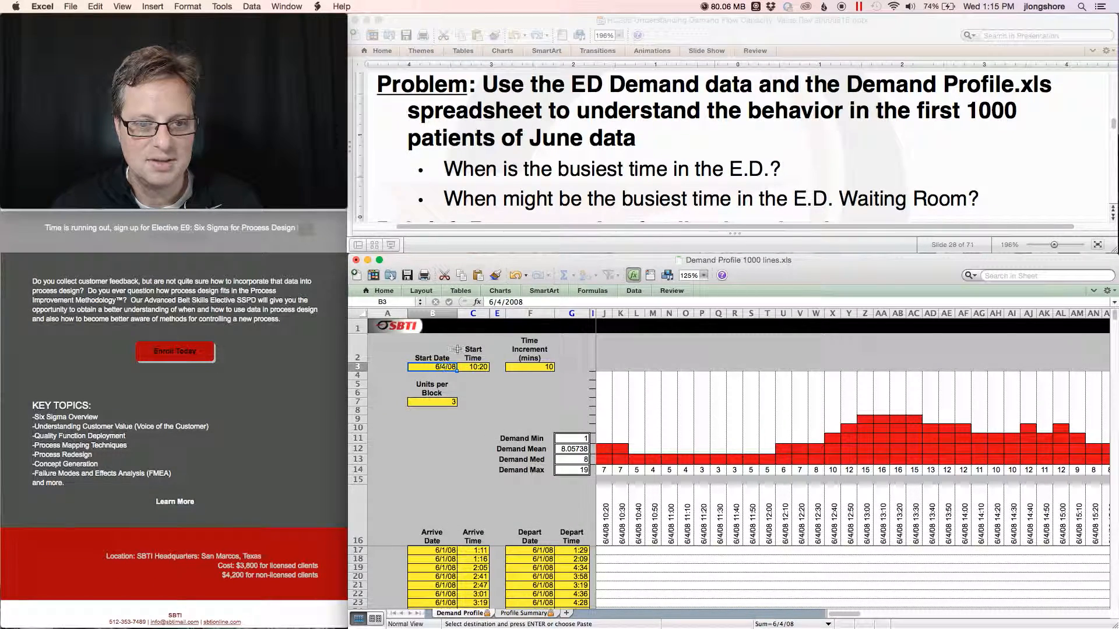
{"action": "left_click", "coordinate": [502, 302]}
{"action": "key", "text": "BackSpace"}
{"action": "type", "text": "6"}
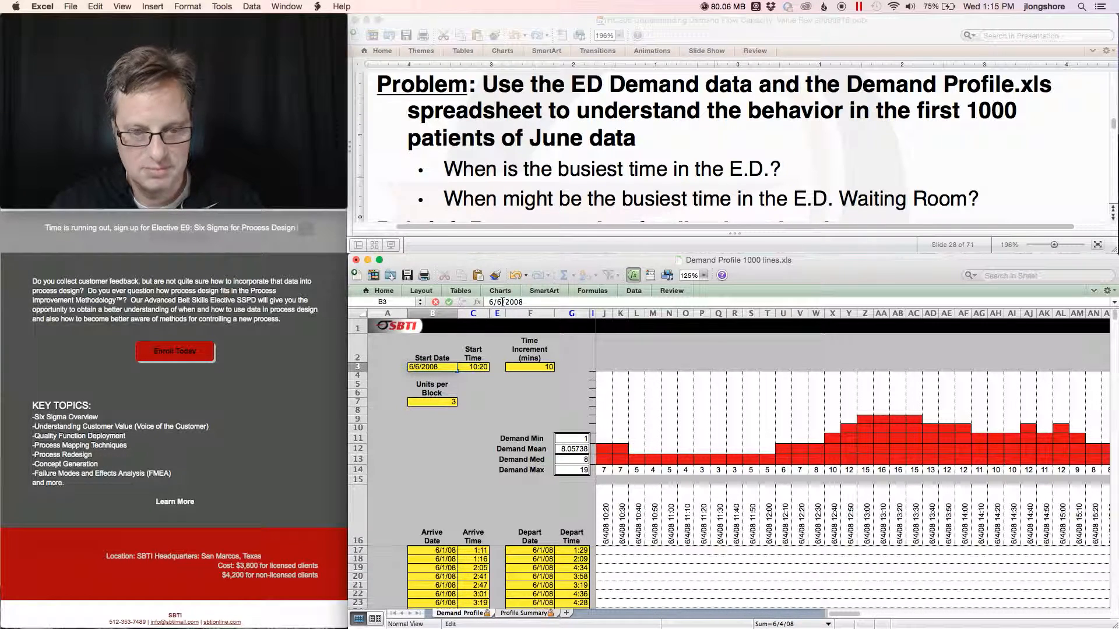
Set the Demand Profile start time to 3:20.
{"action": "left_click", "coordinate": [479, 367]}
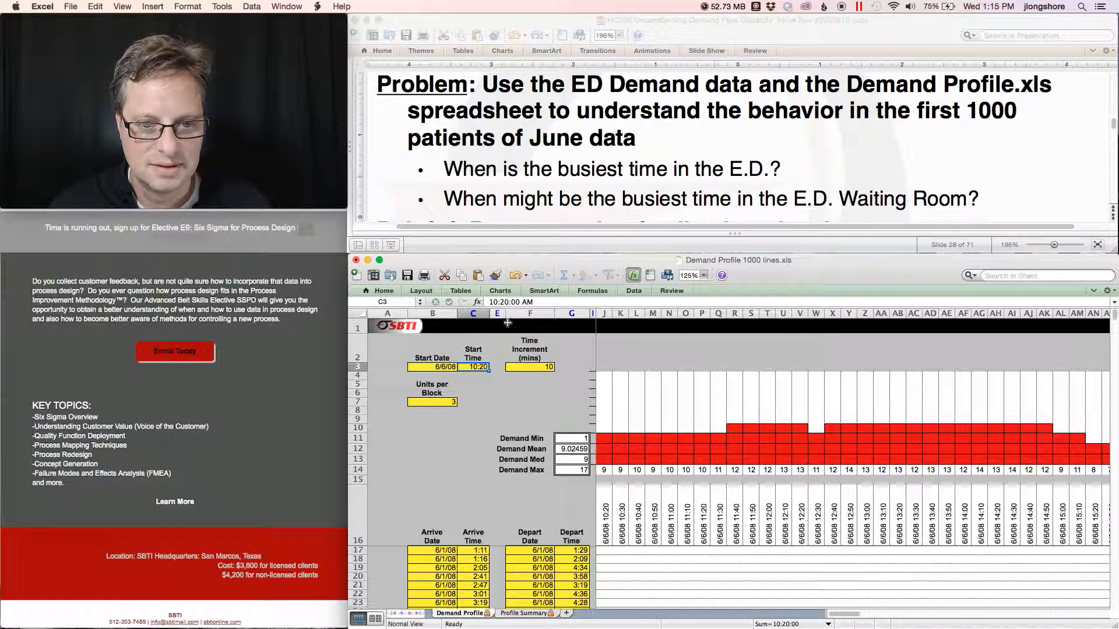
{"action": "left_click_drag", "start_coordinate": [497, 302], "coordinate": [470, 300]}
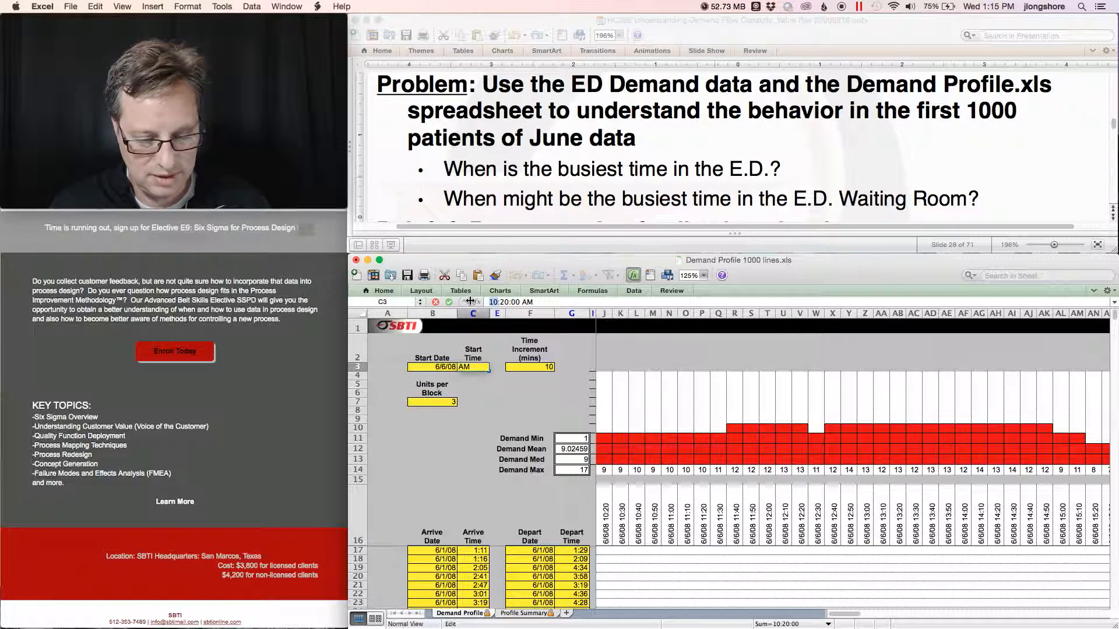
{"action": "type", "text": "3"}
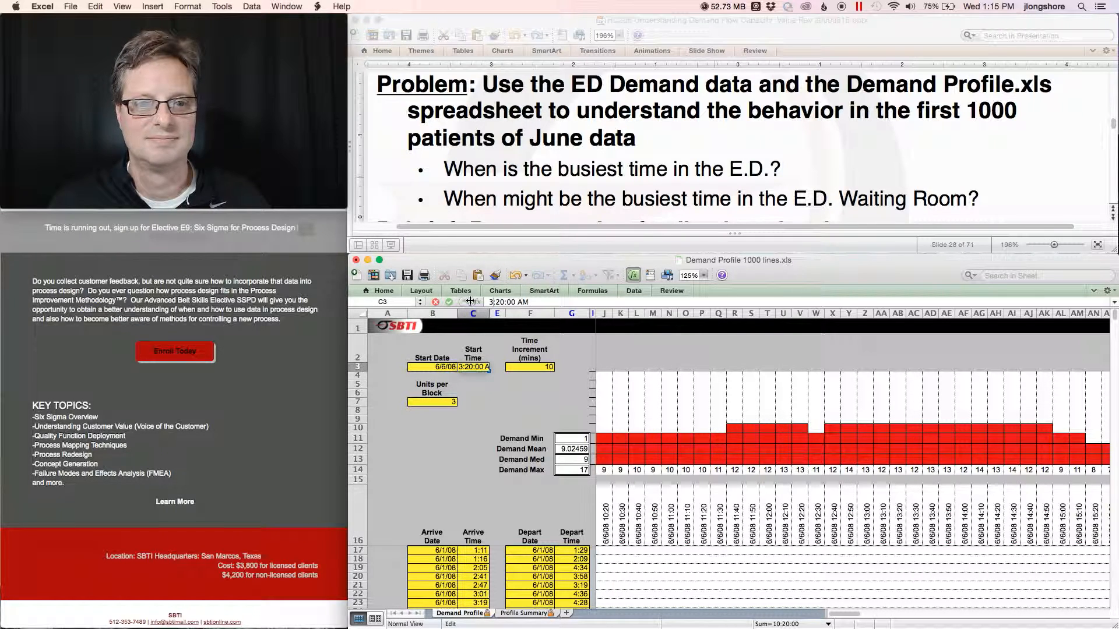
{"action": "key", "text": "Return"}
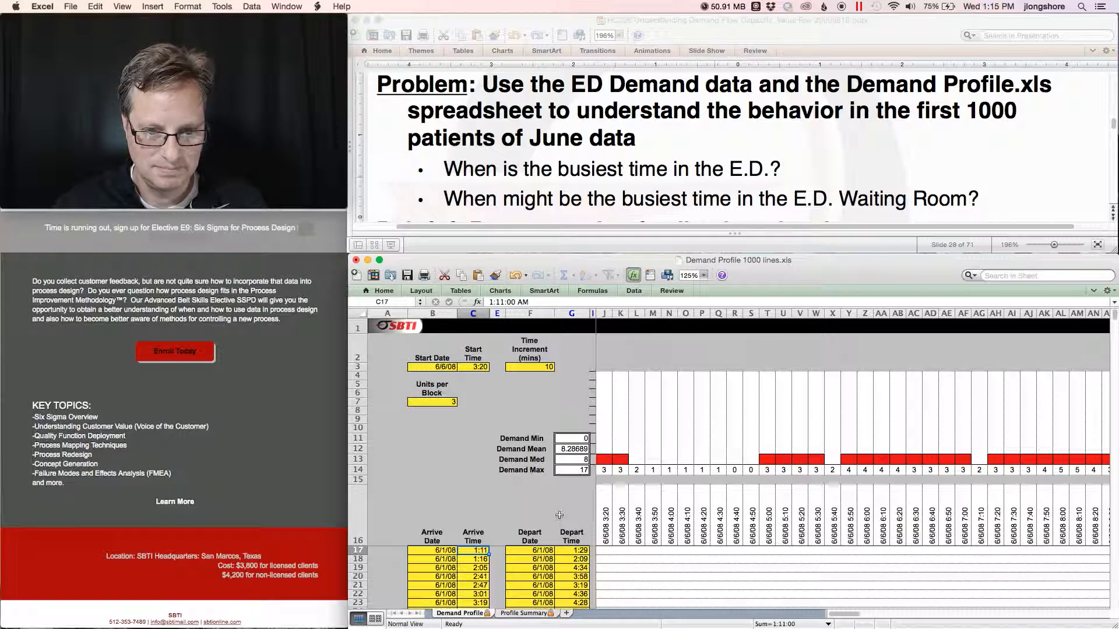
Paste the new Profile Summary rows into the Minitab worksheet below the last filled row.
{"action": "left_click", "coordinate": [537, 614]}
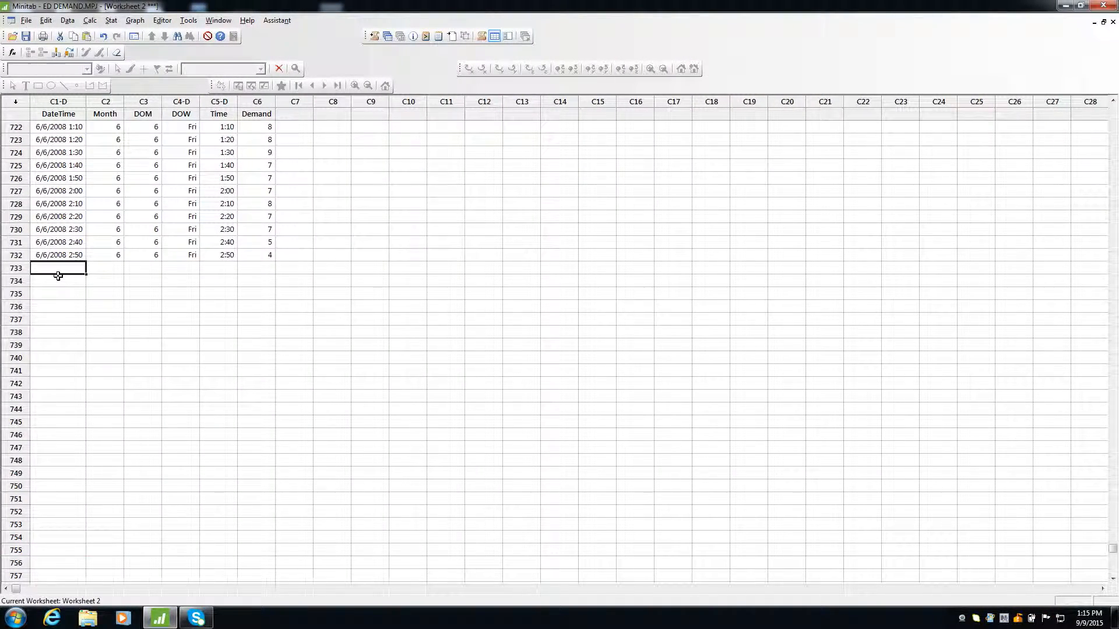
{"action": "key", "text": "ctrl+v"}
{"action": "scroll", "coordinate": [218, 439], "scroll_direction": "down", "scroll_amount": 10}
{"action": "scroll", "coordinate": [218, 438], "scroll_direction": "down", "scroll_amount": 20}
{"action": "scroll", "coordinate": [219, 438], "scroll_direction": "down", "scroll_amount": 12}
{"action": "scroll", "coordinate": [219, 438], "scroll_direction": "down", "scroll_amount": 19}
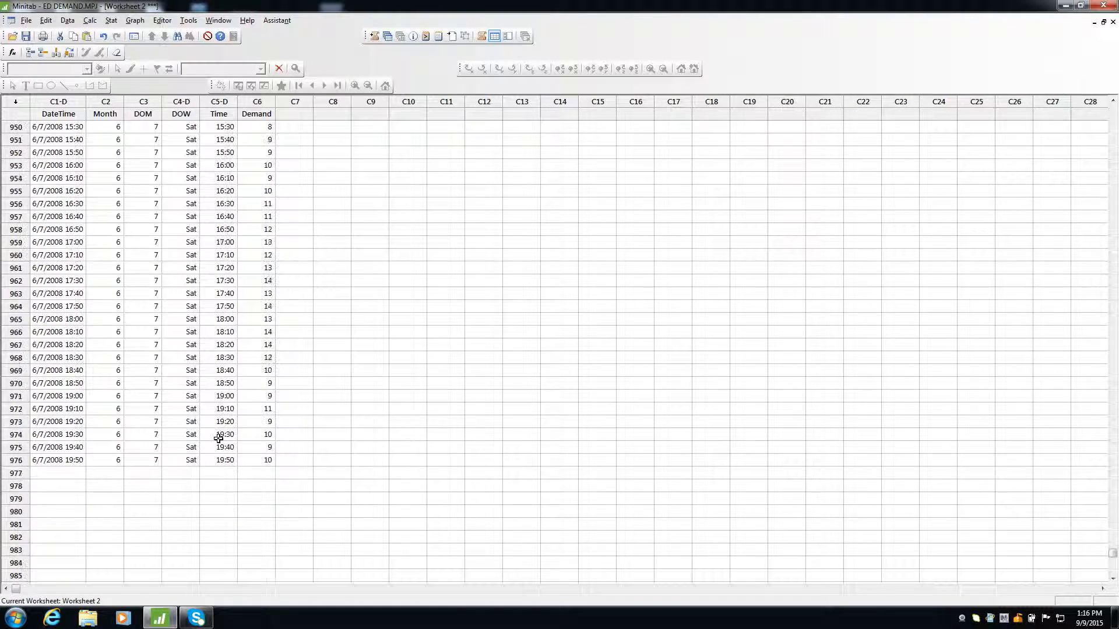
{"action": "left_click", "coordinate": [45, 472]}
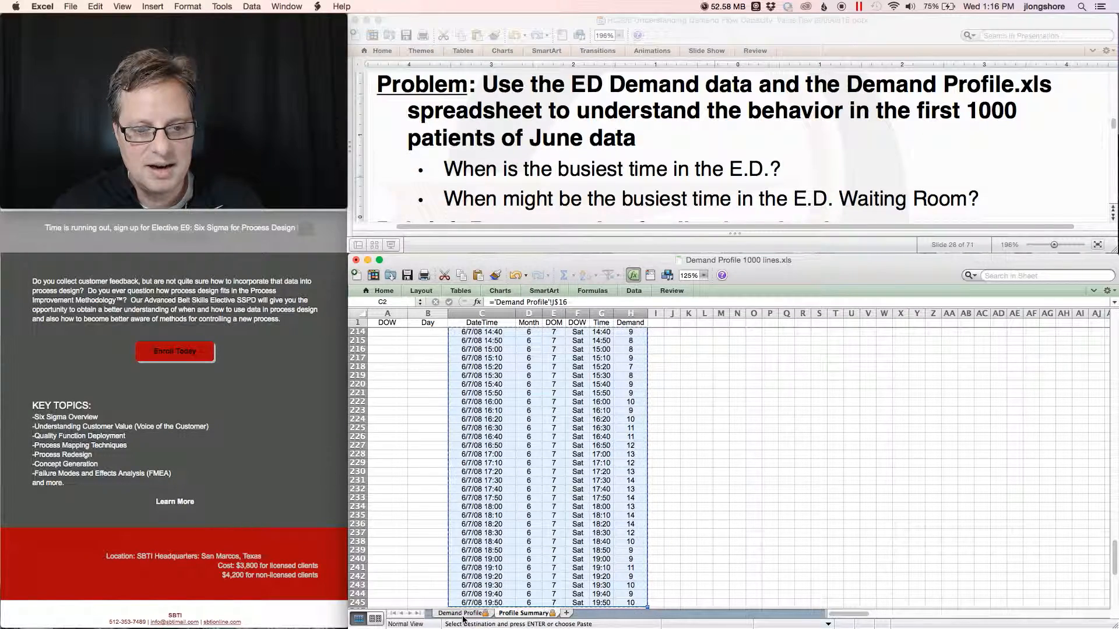
Check the last arrival rows of the Demand Profile data and set the start date to 6/7/2008.
{"action": "left_click", "coordinate": [460, 613]}
{"action": "scroll", "coordinate": [443, 590], "scroll_direction": "down", "scroll_amount": 20}
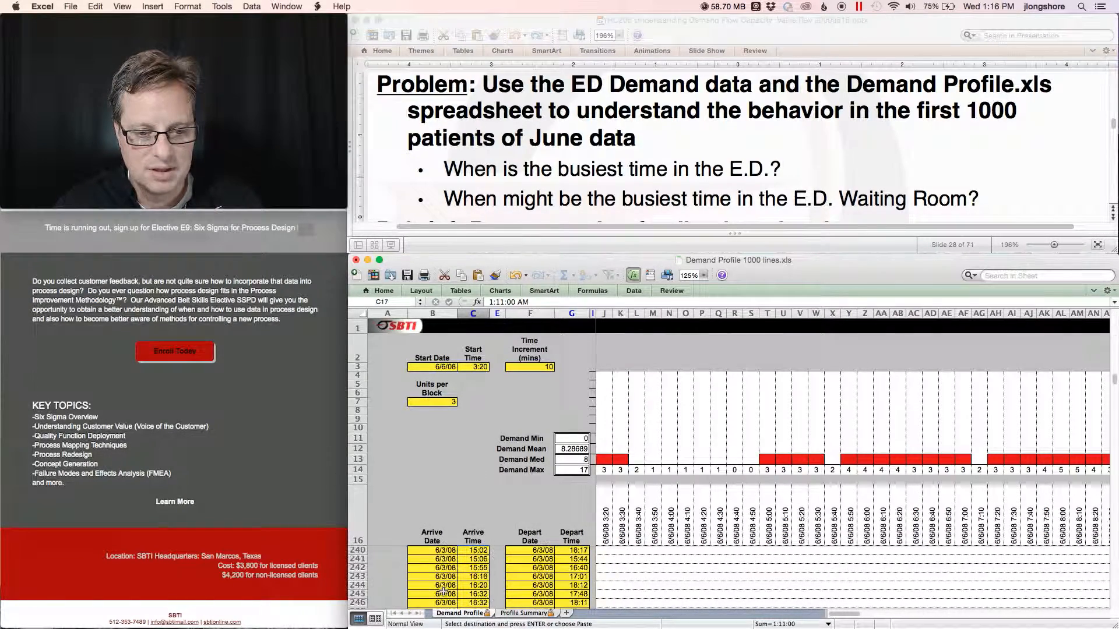
{"action": "scroll", "coordinate": [444, 590], "scroll_direction": "down", "scroll_amount": 20}
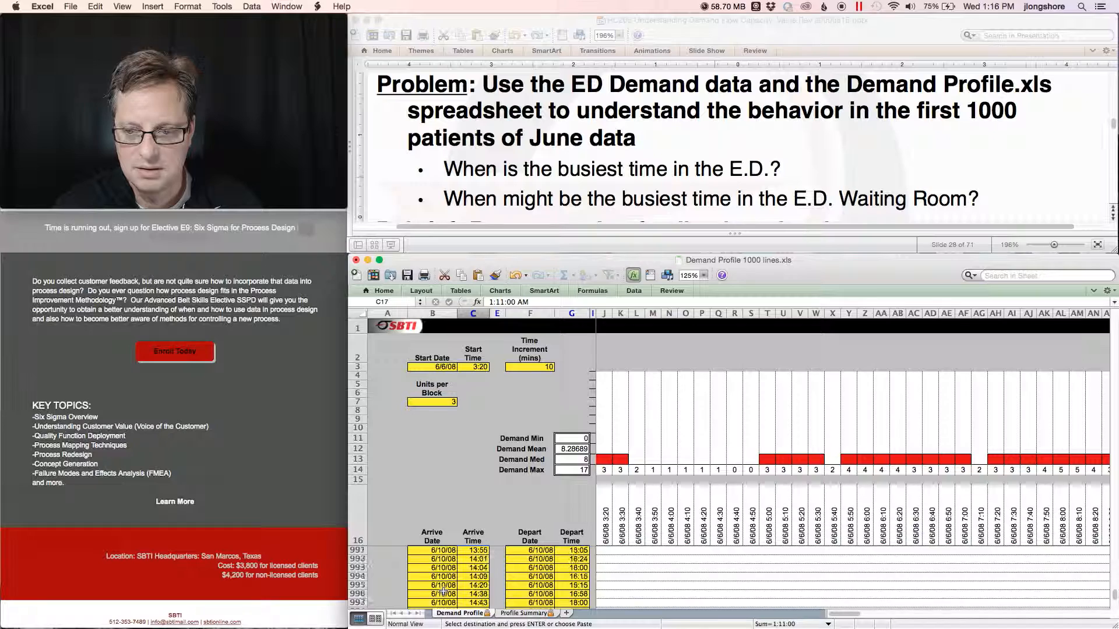
{"action": "scroll", "coordinate": [444, 591], "scroll_direction": "up", "scroll_amount": 2}
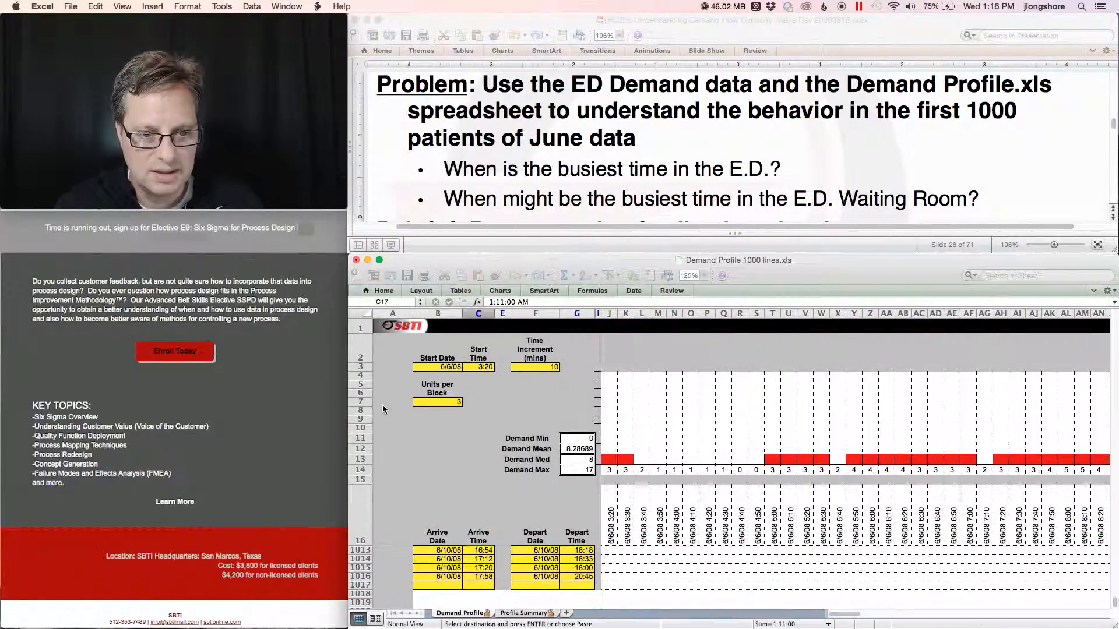
{"action": "left_click", "coordinate": [447, 367]}
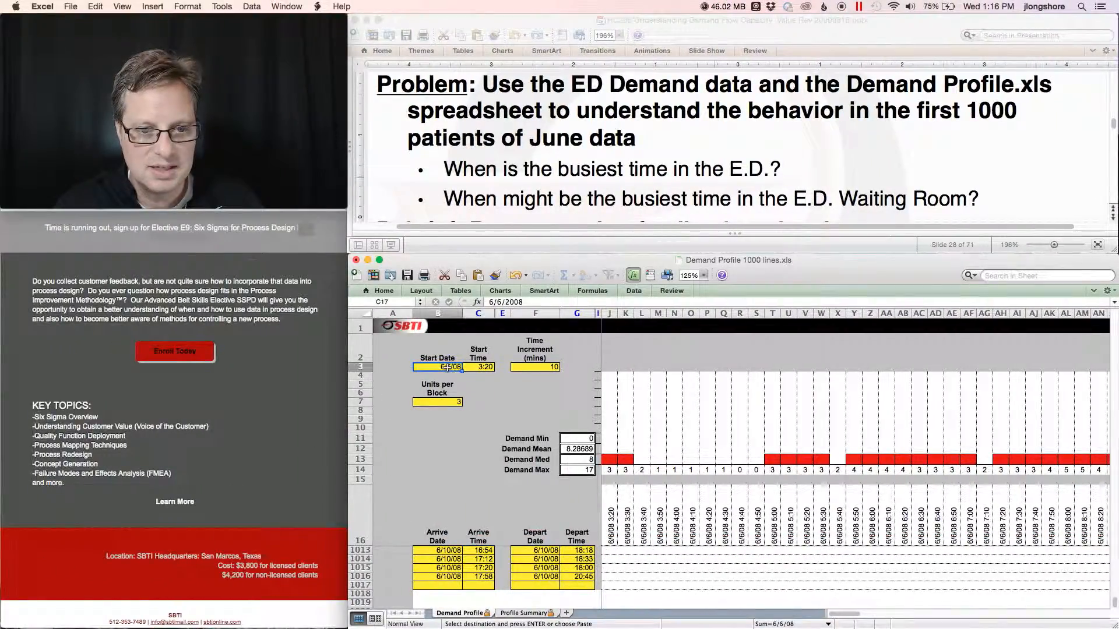
{"action": "left_click", "coordinate": [502, 302]}
{"action": "key", "text": "BackSpace"}
{"action": "type", "text": "7"}
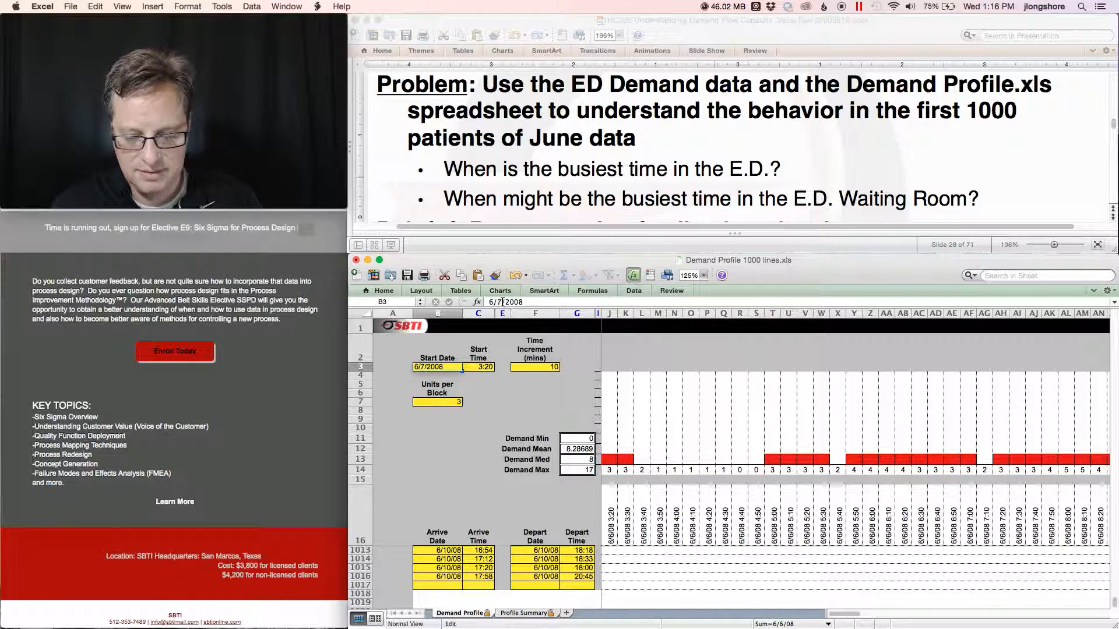
{"action": "key", "text": "Return"}
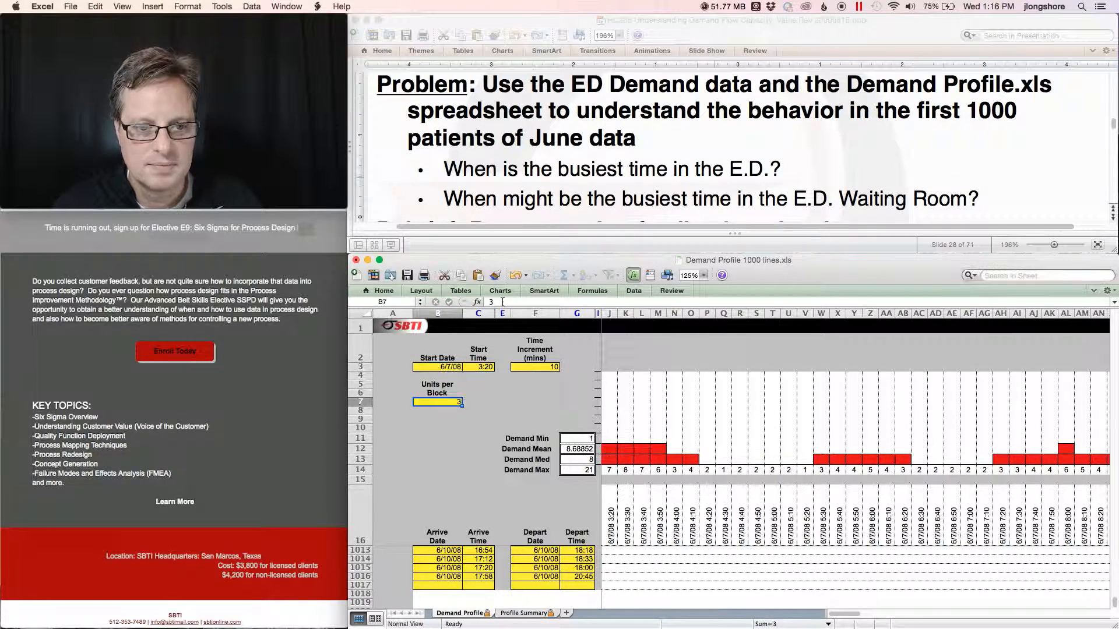
Set the Demand Profile start time to 20:20.
{"action": "left_click", "coordinate": [474, 366]}
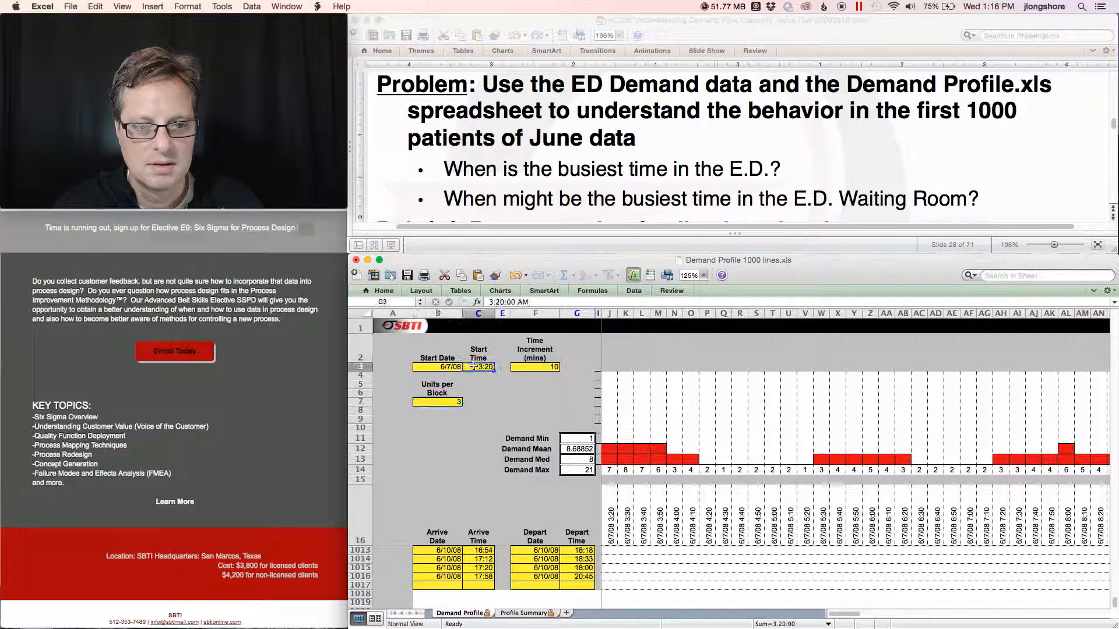
{"action": "left_click", "coordinate": [491, 302]}
{"action": "key", "text": "BackSpace"}
{"action": "type", "text": "20"}
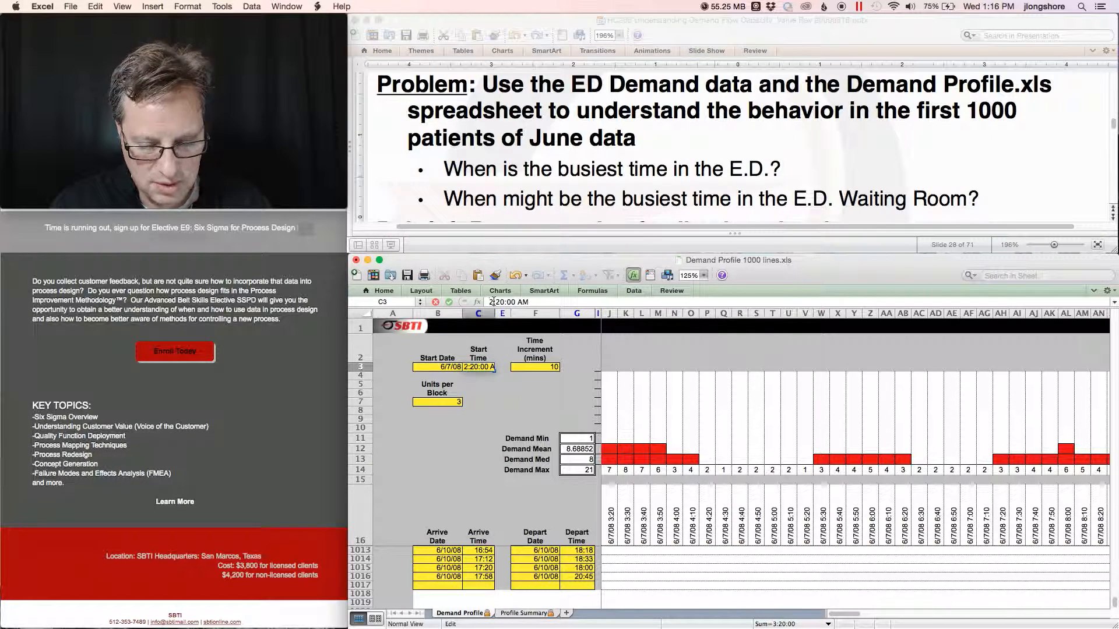
{"action": "key", "text": "BackSpace"}
{"action": "key", "text": "BackSpace"}
{"action": "key", "text": "BackSpace"}
{"action": "key", "text": "Return"}
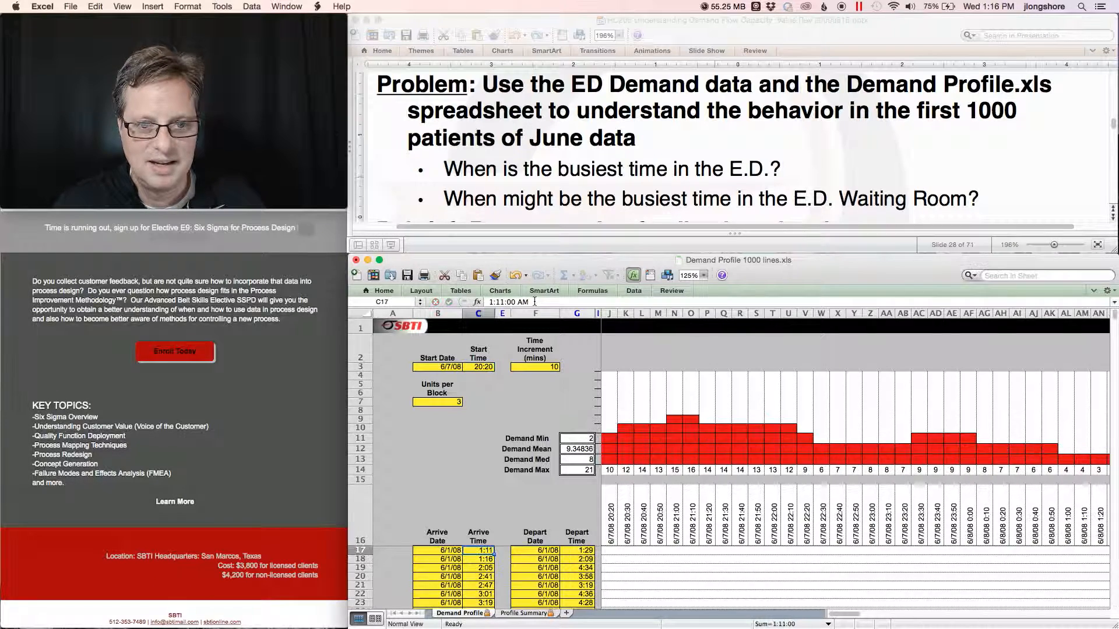
Paste the new Profile Summary rows into the Minitab worksheet below the last filled row.
{"action": "left_click", "coordinate": [523, 613]}
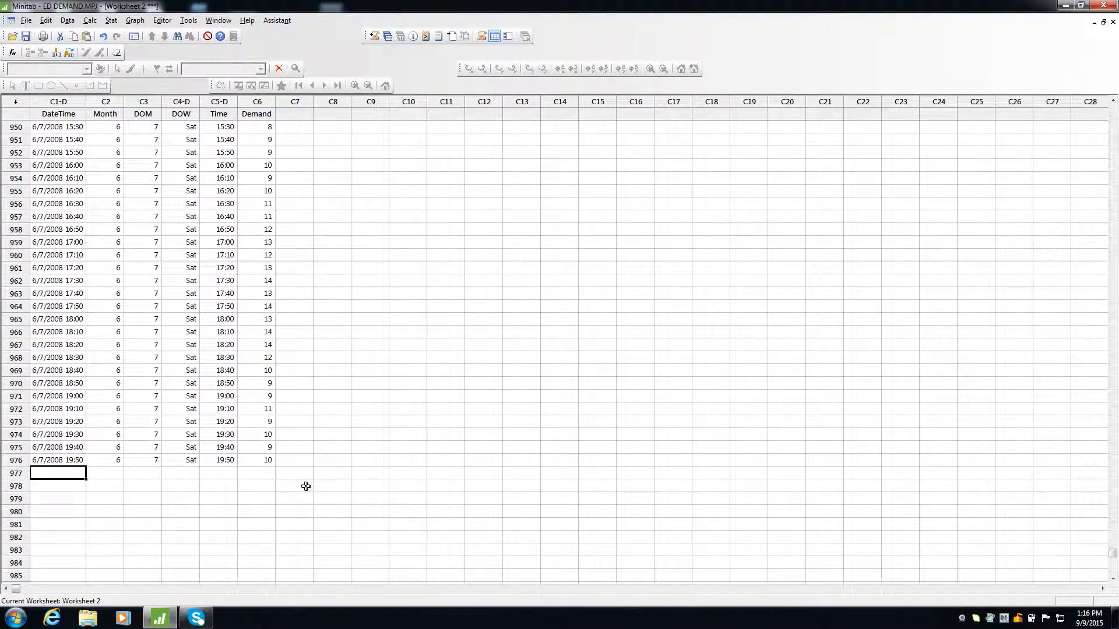
{"action": "key", "text": "ctrl+v"}
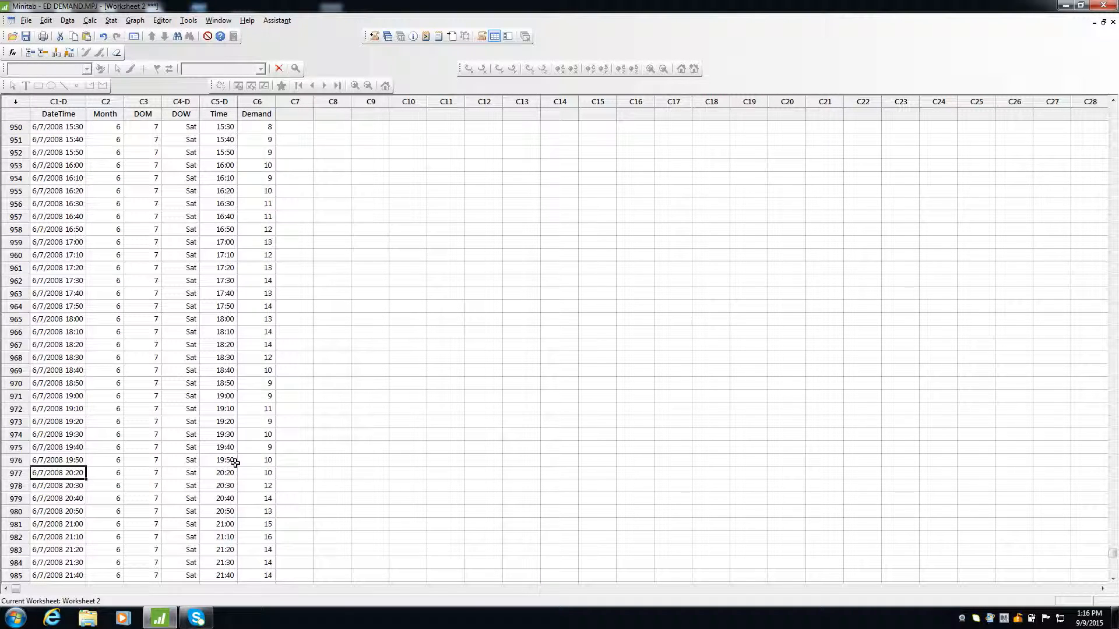
{"action": "scroll", "coordinate": [235, 463], "scroll_direction": "up", "scroll_amount": 5}
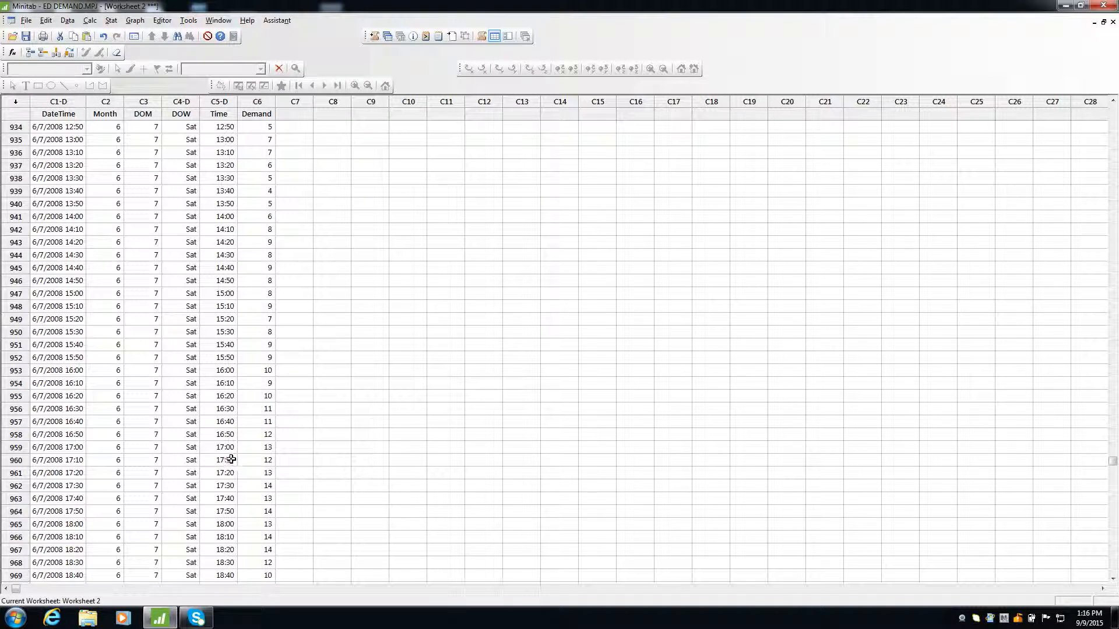
Create a simple dotplot of the Demand column.
{"action": "left_click", "coordinate": [133, 21]}
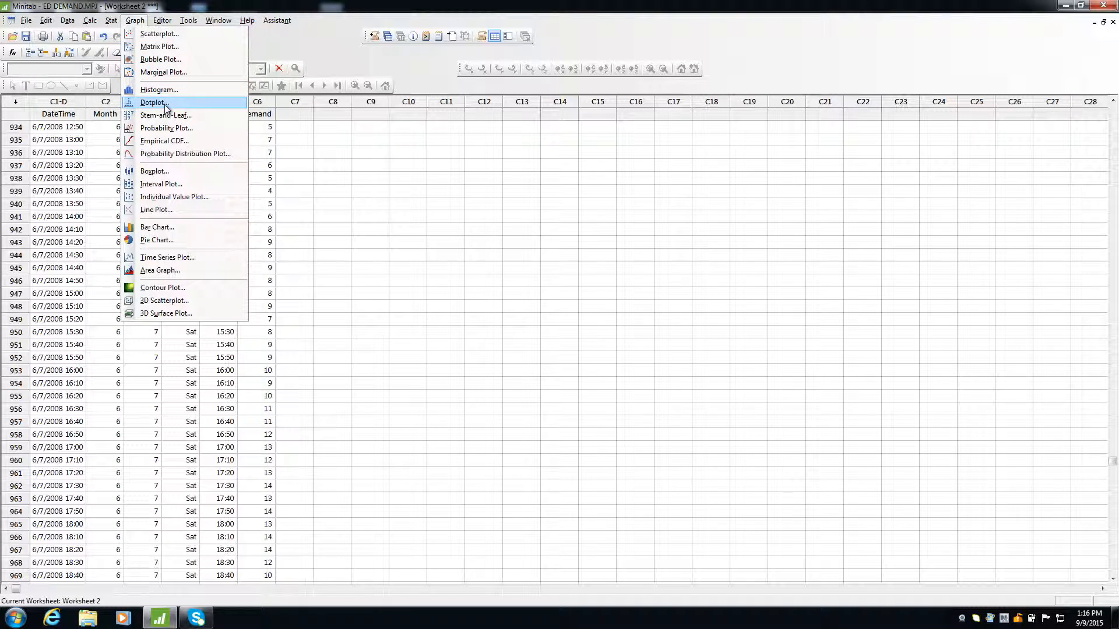
{"action": "left_click", "coordinate": [166, 106]}
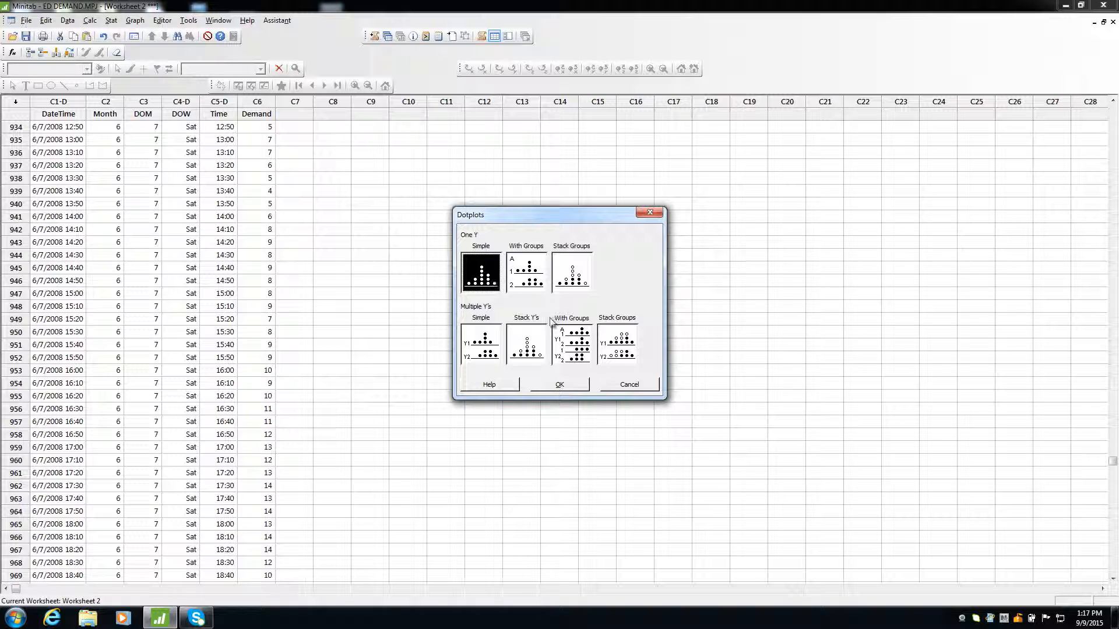
{"action": "left_click", "coordinate": [572, 384]}
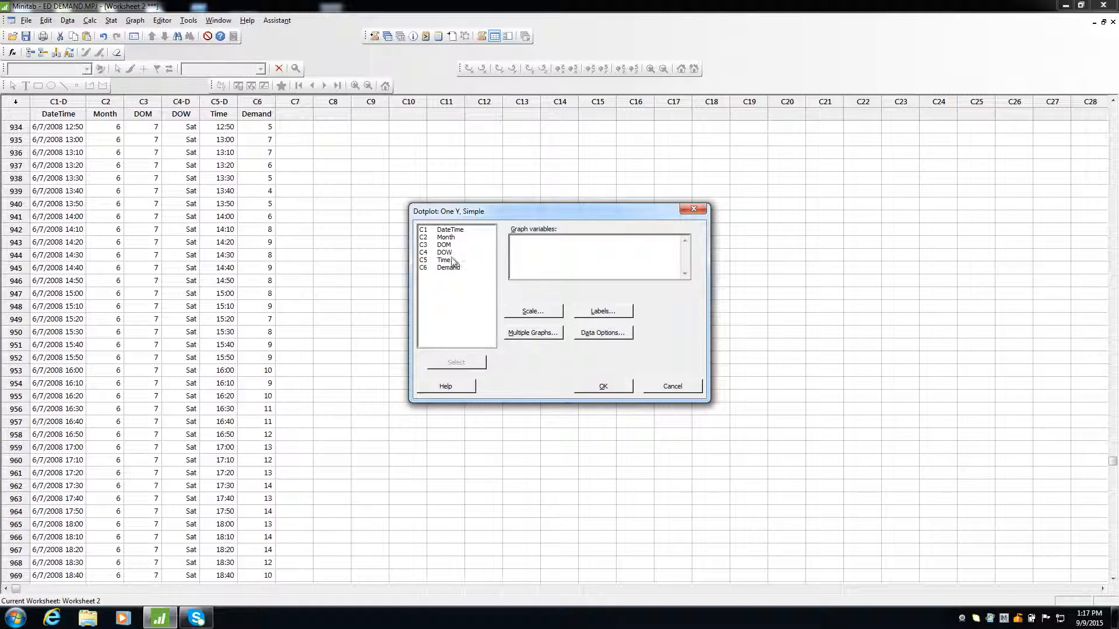
{"action": "double_click", "coordinate": [445, 269]}
{"action": "left_click", "coordinate": [603, 385]}
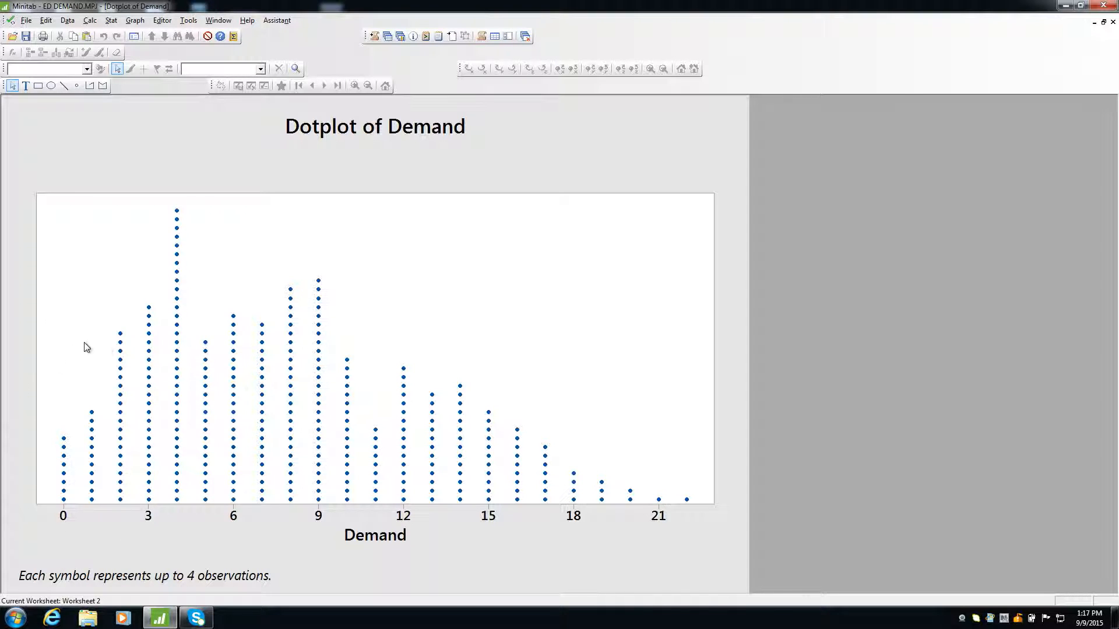
Delete the 6/1/2008 rows, worksheet rows 1 through 138, so the data starts at 6/2/2008 0:00.
{"action": "left_click", "coordinate": [389, 37]}
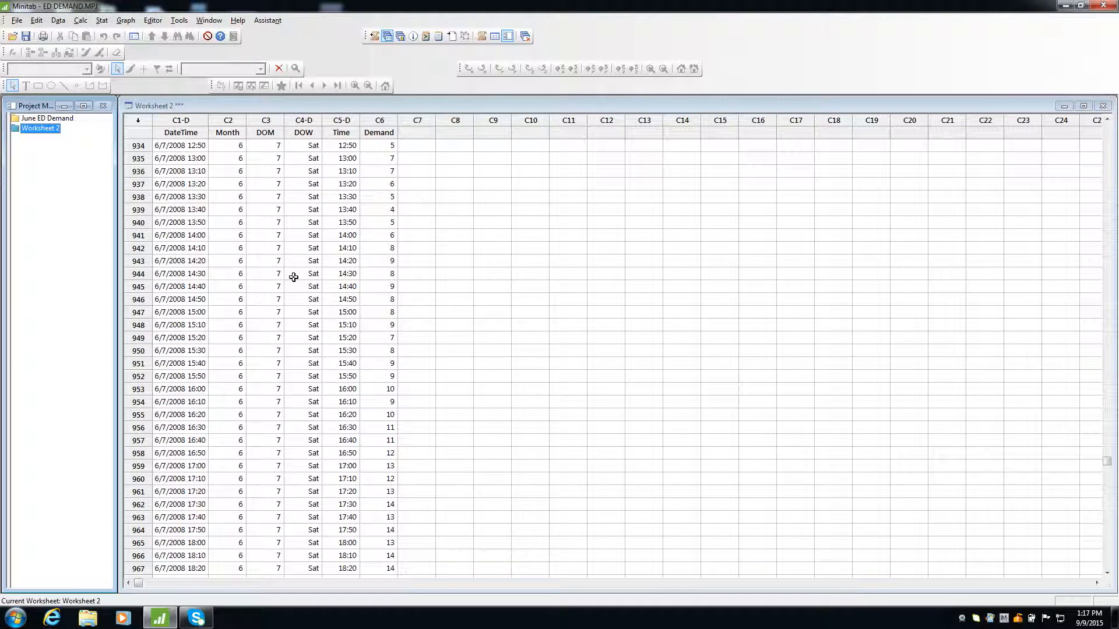
{"action": "mouse_move", "coordinate": [1106, 460]}
{"action": "left_mouse_down"}
{"action": "mouse_move", "coordinate": [1106, 214]}
{"action": "mouse_move", "coordinate": [1106, 461]}
{"action": "left_mouse_up"}
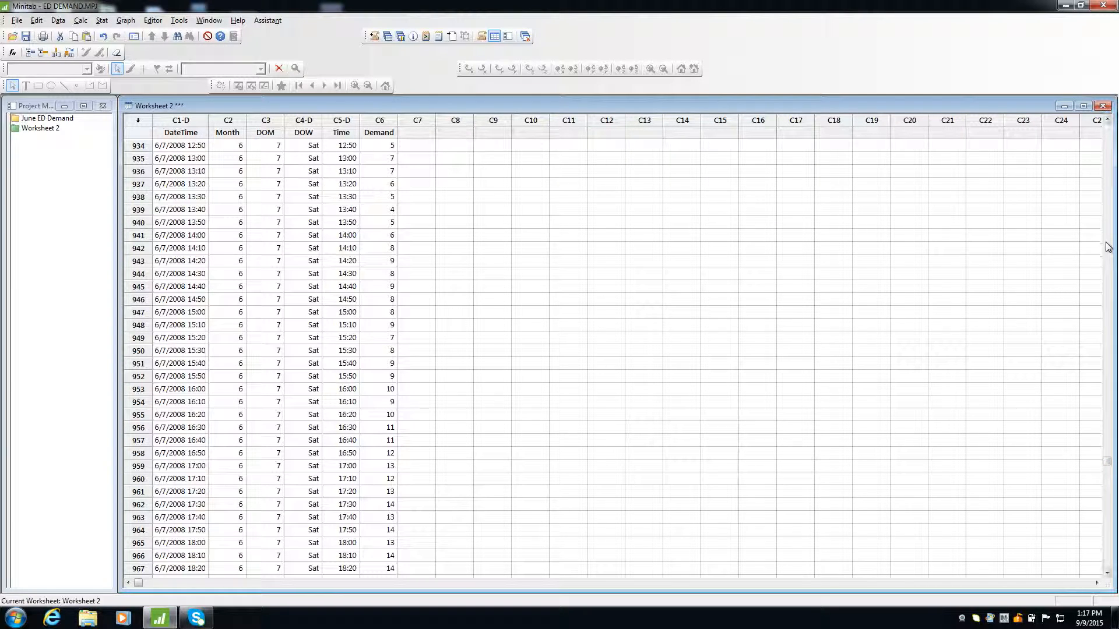
{"action": "left_click_drag", "start_coordinate": [1106, 454], "coordinate": [1106, 125]}
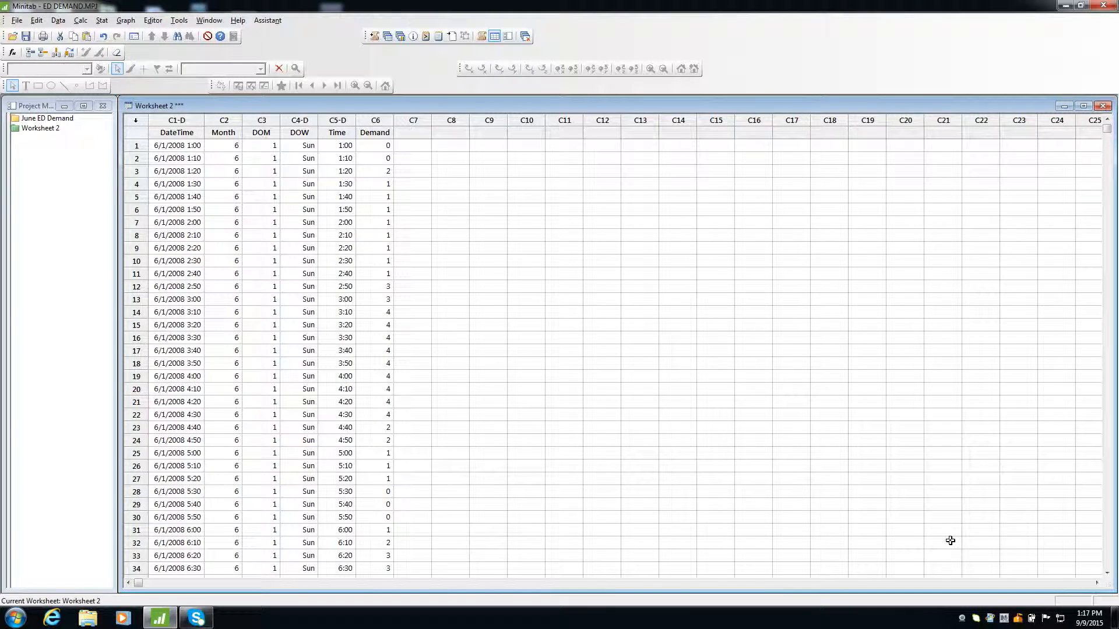
{"action": "left_click", "coordinate": [136, 147]}
{"action": "left_click_drag", "start_coordinate": [136, 146], "coordinate": [161, 352]}
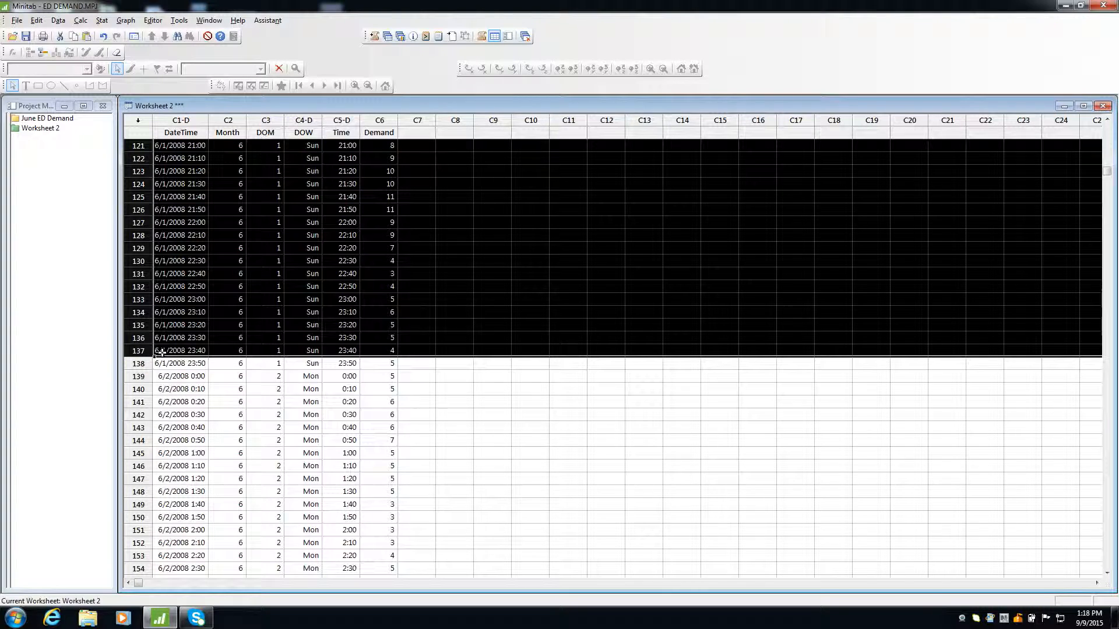
{"action": "left_click_drag", "start_coordinate": [260, 366], "coordinate": [259, 365]}
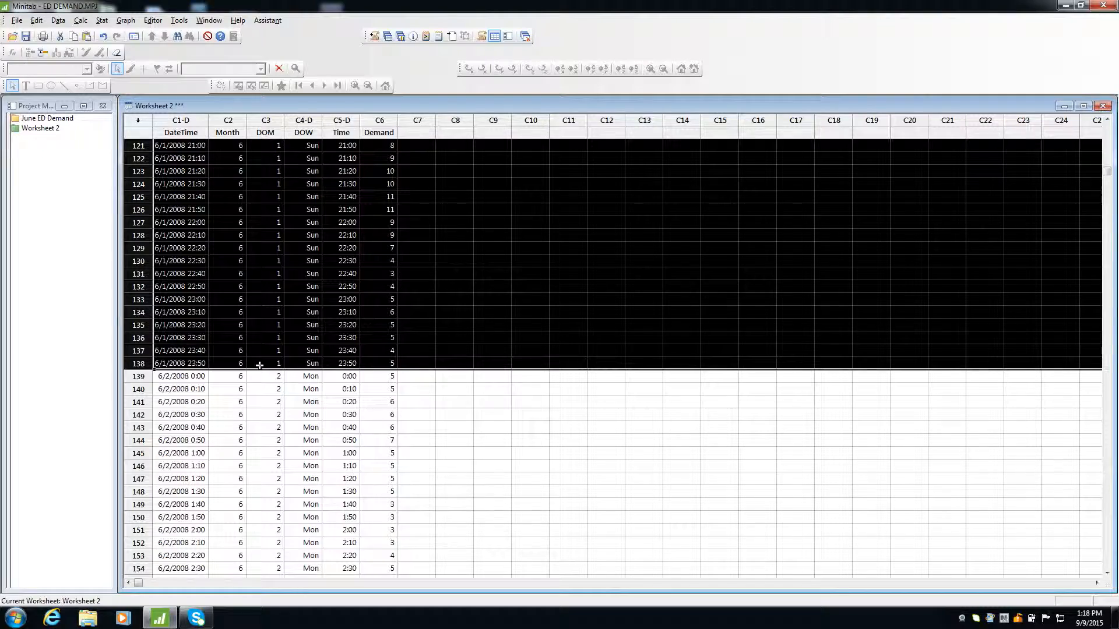
{"action": "key", "text": "ctrl+Left"}
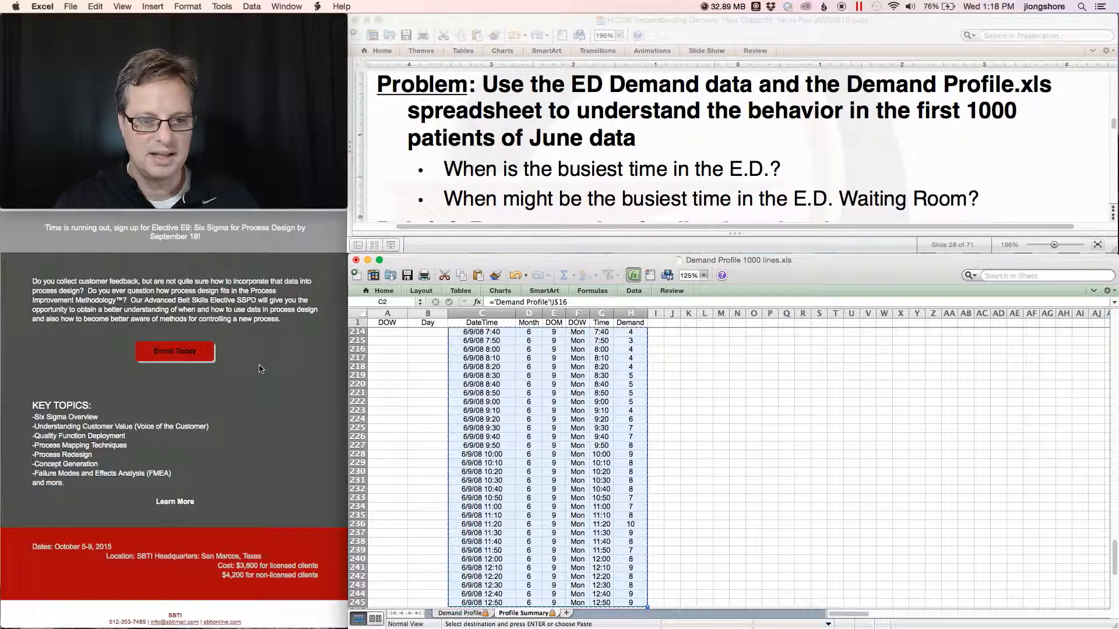
{"action": "key", "text": "ctrl+Right"}
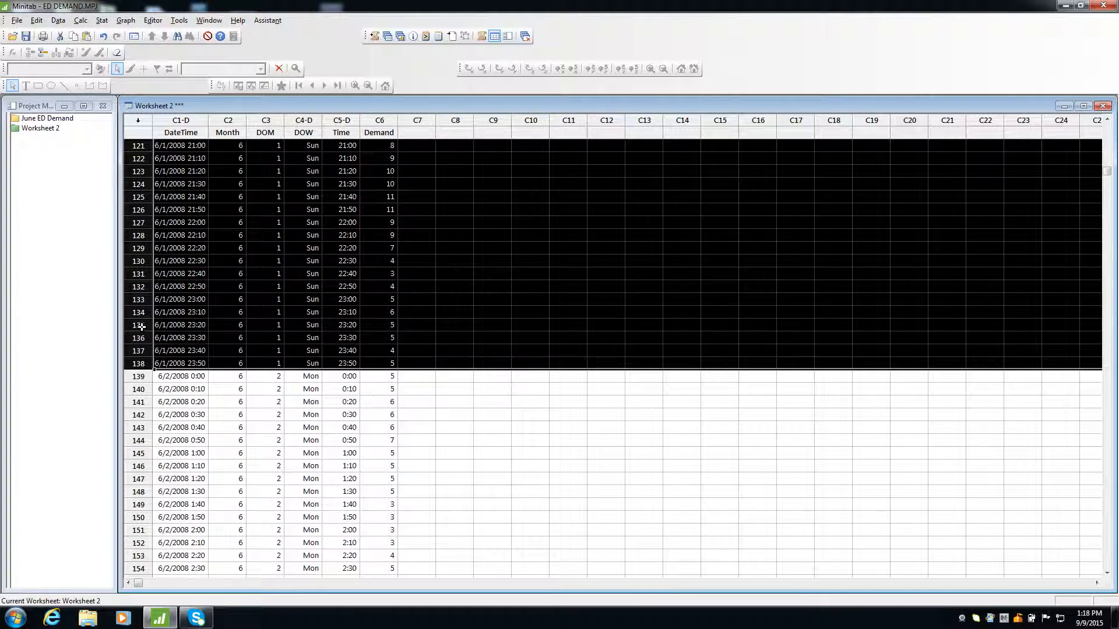
{"action": "right_click", "coordinate": [142, 327]}
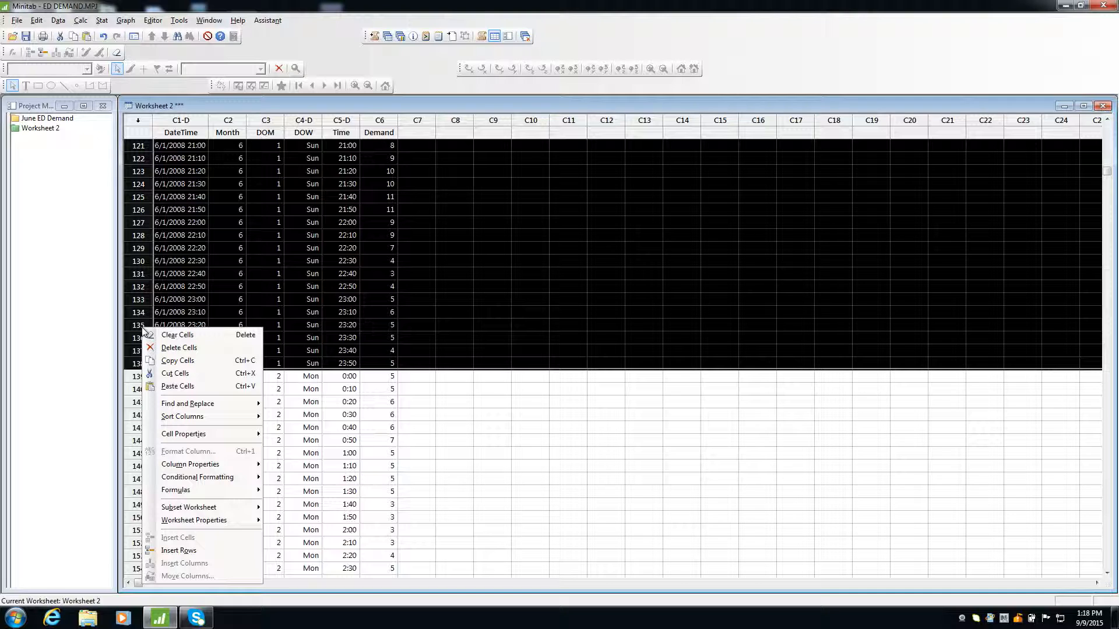
{"action": "left_click", "coordinate": [179, 349]}
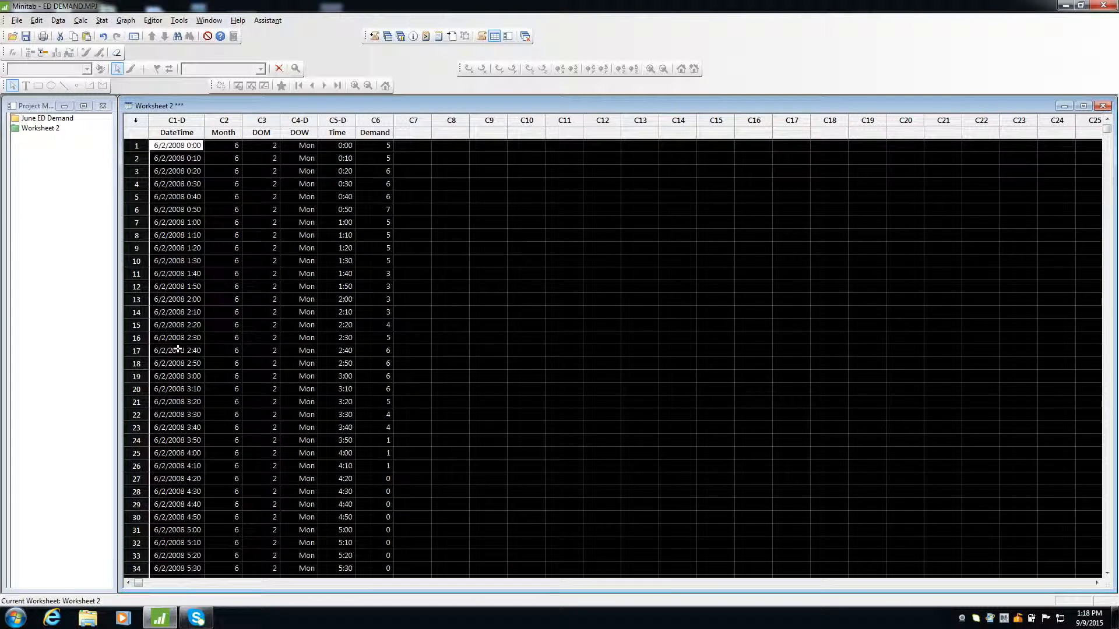
{"action": "left_click", "coordinate": [256, 379]}
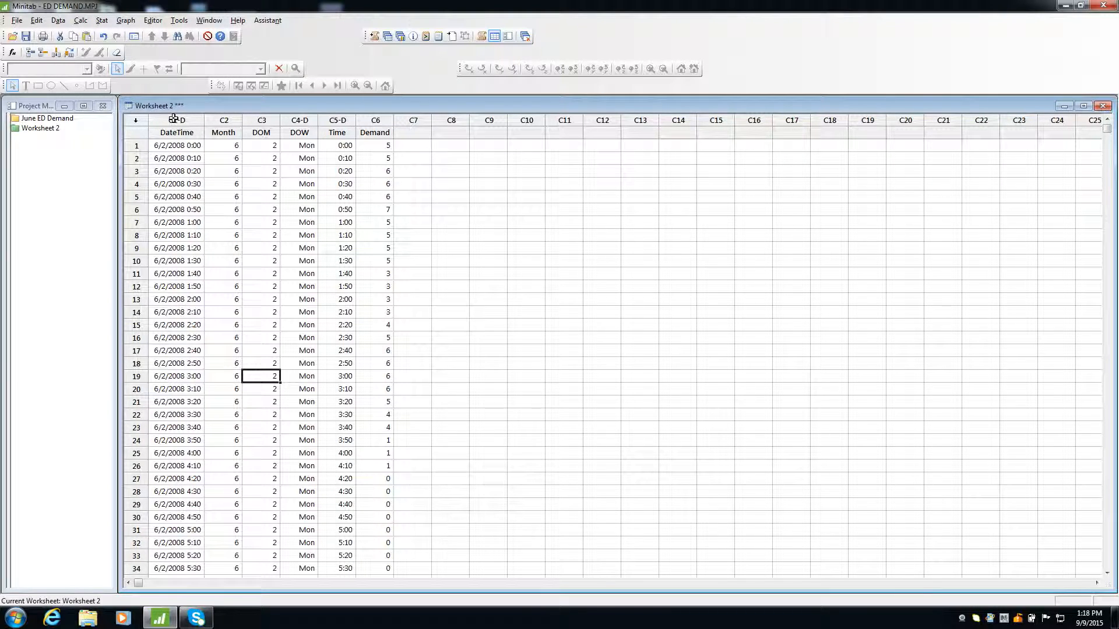
Create a boxplot of Demand with groups, using DOW as the grouping variable, and enlarge its window.
{"action": "left_click", "coordinate": [125, 20]}
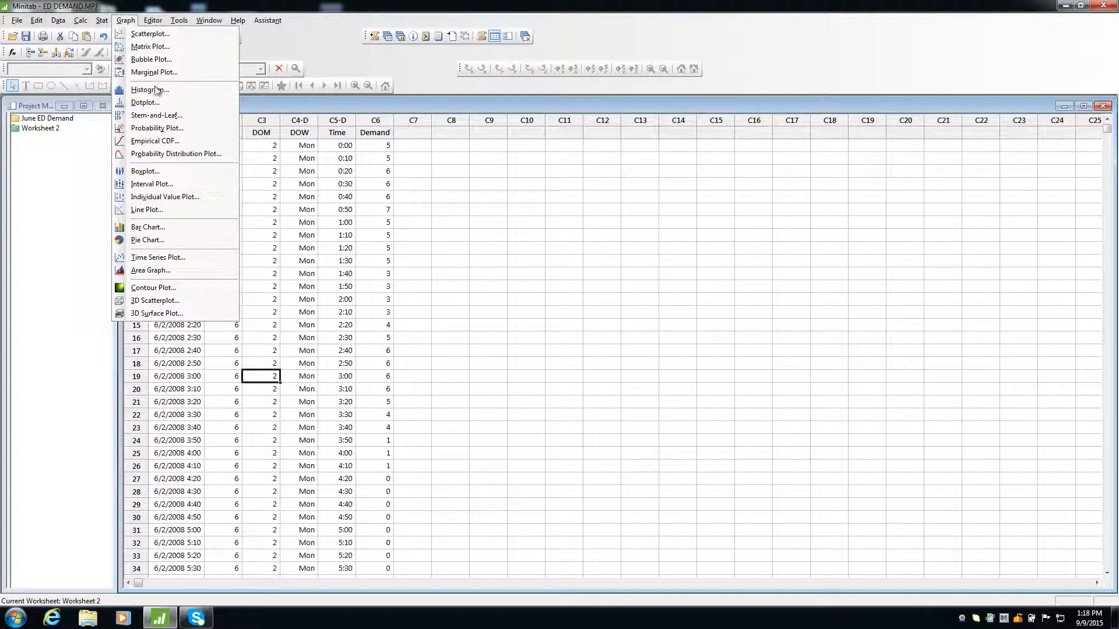
{"action": "left_click", "coordinate": [163, 171]}
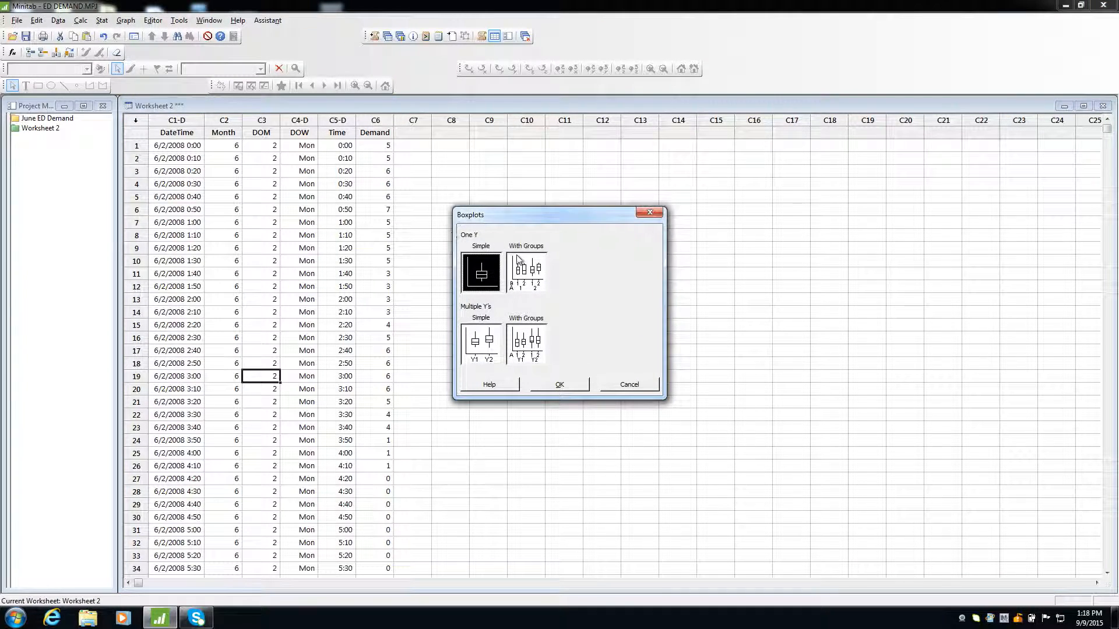
{"action": "left_click", "coordinate": [530, 267]}
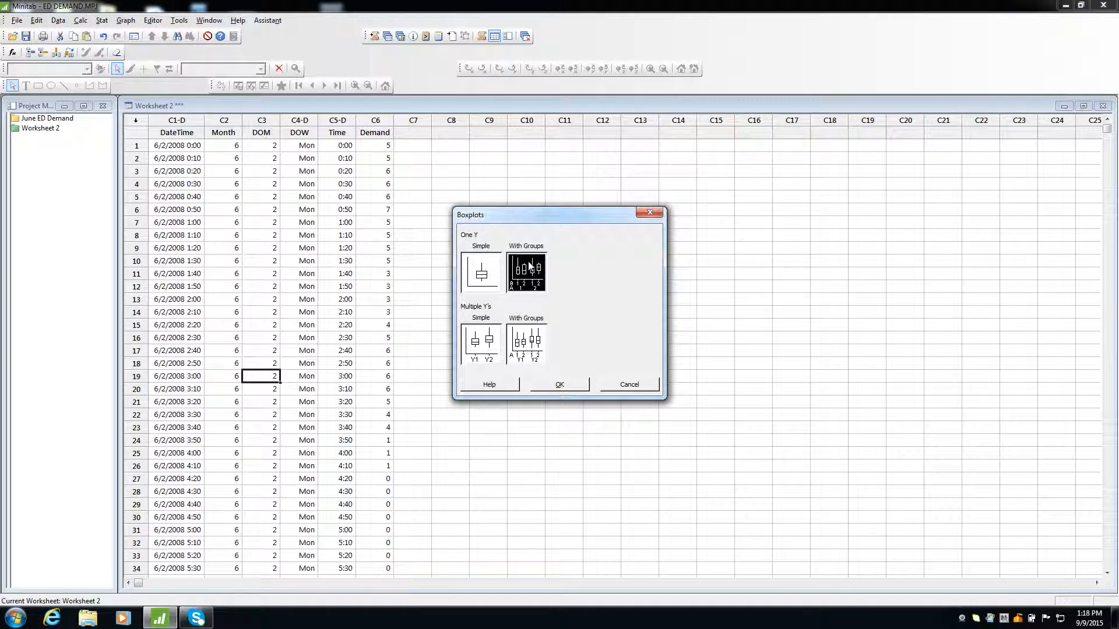
{"action": "left_click", "coordinate": [561, 386]}
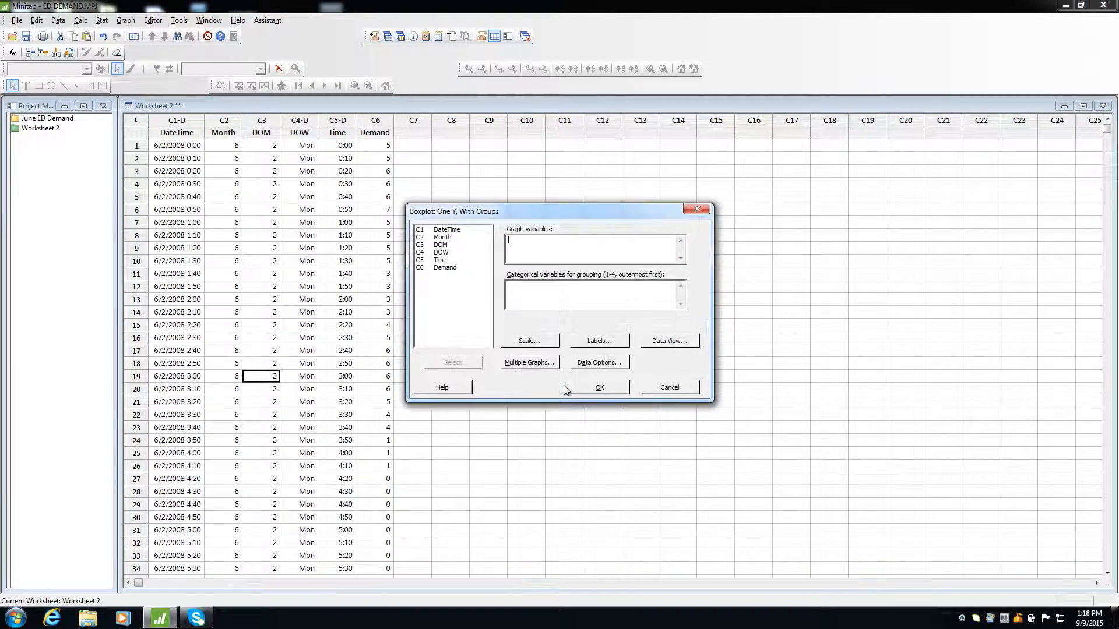
{"action": "double_click", "coordinate": [451, 268]}
{"action": "left_click", "coordinate": [544, 299]}
{"action": "double_click", "coordinate": [441, 253]}
{"action": "left_click", "coordinate": [606, 387]}
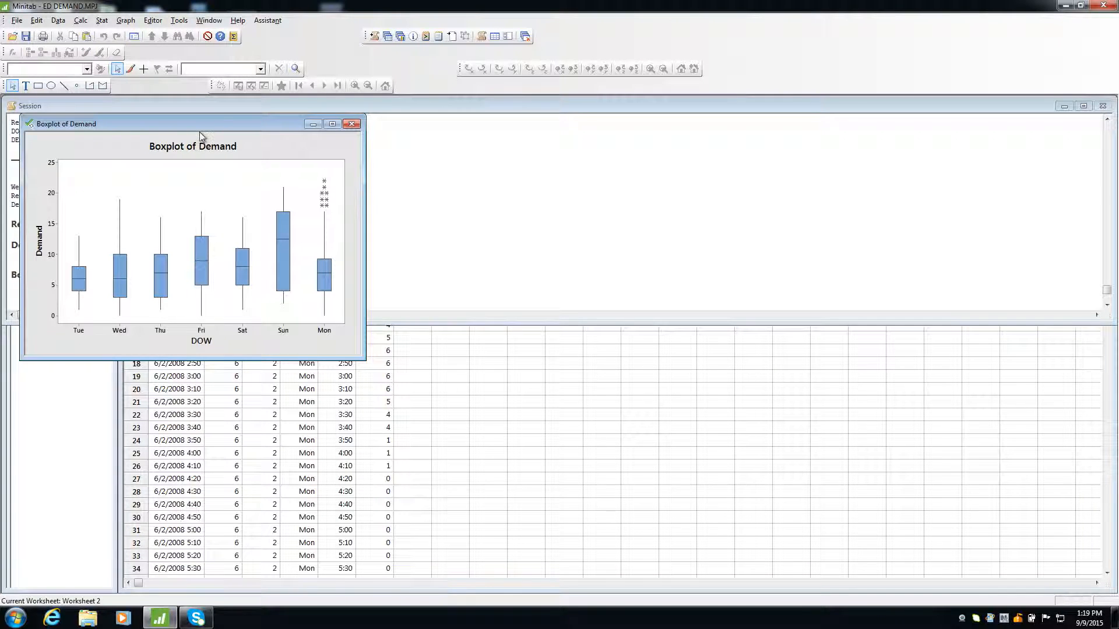
{"action": "left_click_drag", "start_coordinate": [184, 122], "coordinate": [587, 132]}
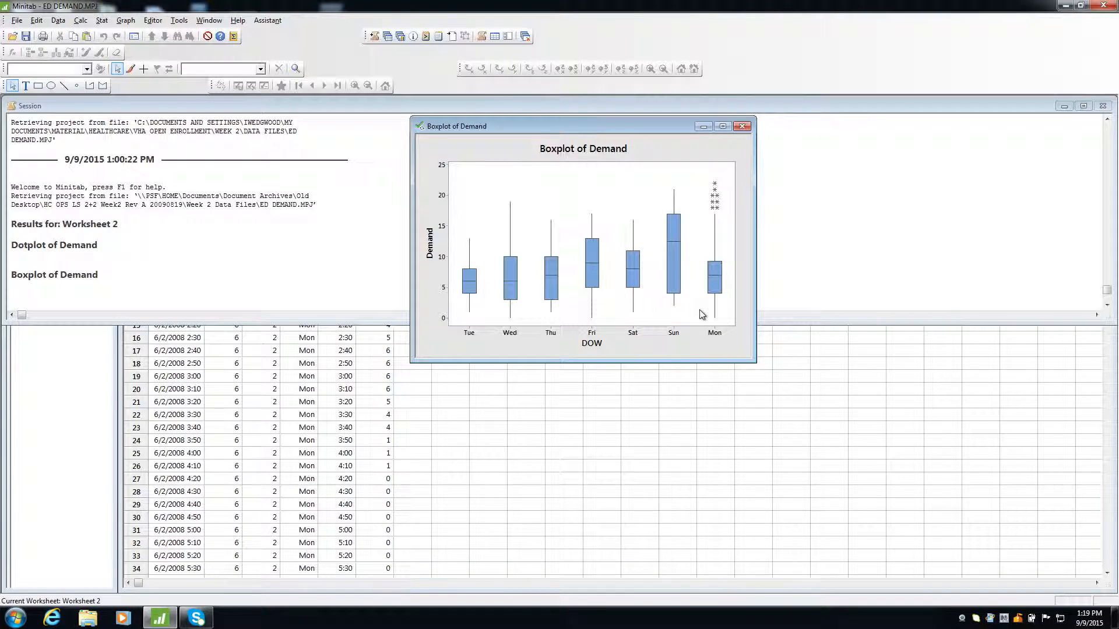
{"action": "left_click_drag", "start_coordinate": [751, 360], "coordinate": [1098, 592]}
{"action": "left_click_drag", "start_coordinate": [670, 129], "coordinate": [569, 127]}
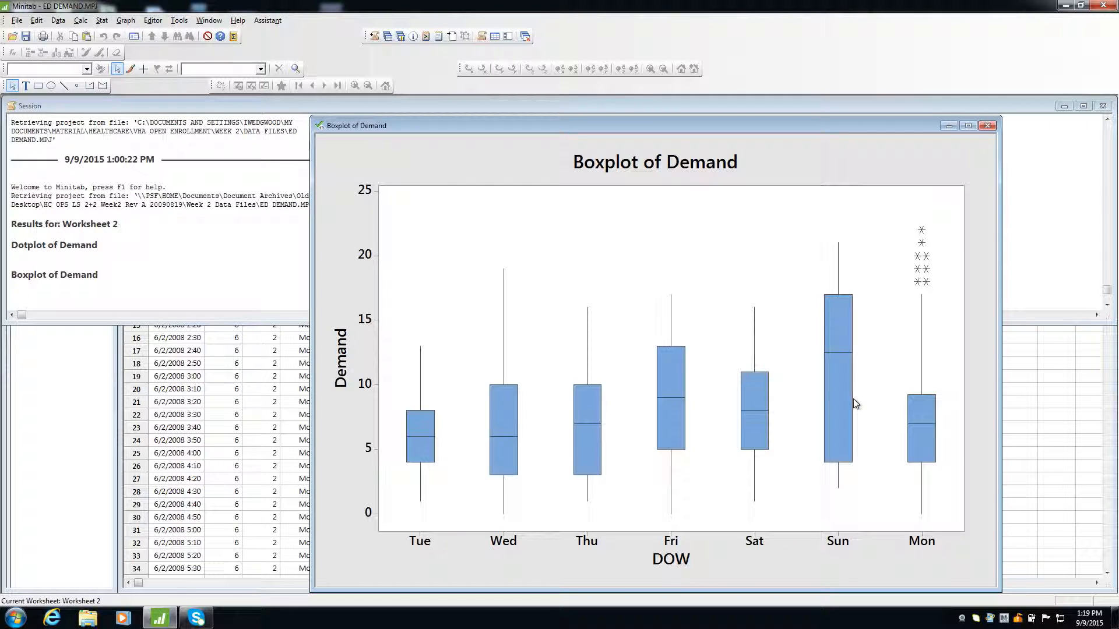
Redo the Demand boxplot grouped by Time instead of DOW and maximize the graph.
{"action": "mouse_move", "coordinate": [854, 403]}
{"action": "key", "text": "ctrl+e"}
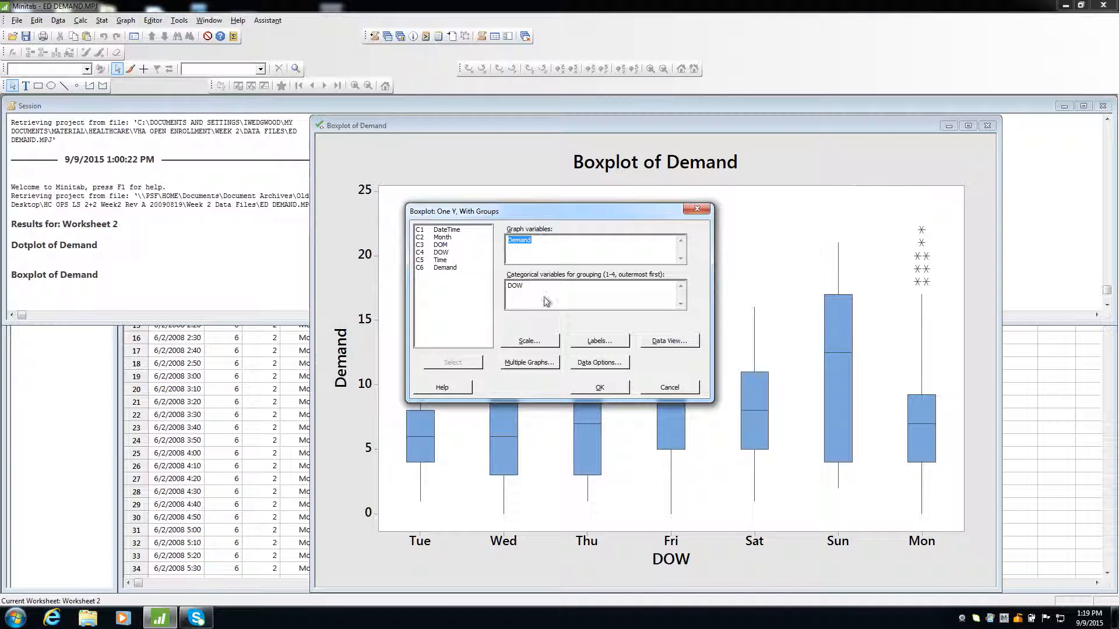
{"action": "key", "text": "Tab"}
{"action": "double_click", "coordinate": [442, 261]}
{"action": "left_click", "coordinate": [603, 386]}
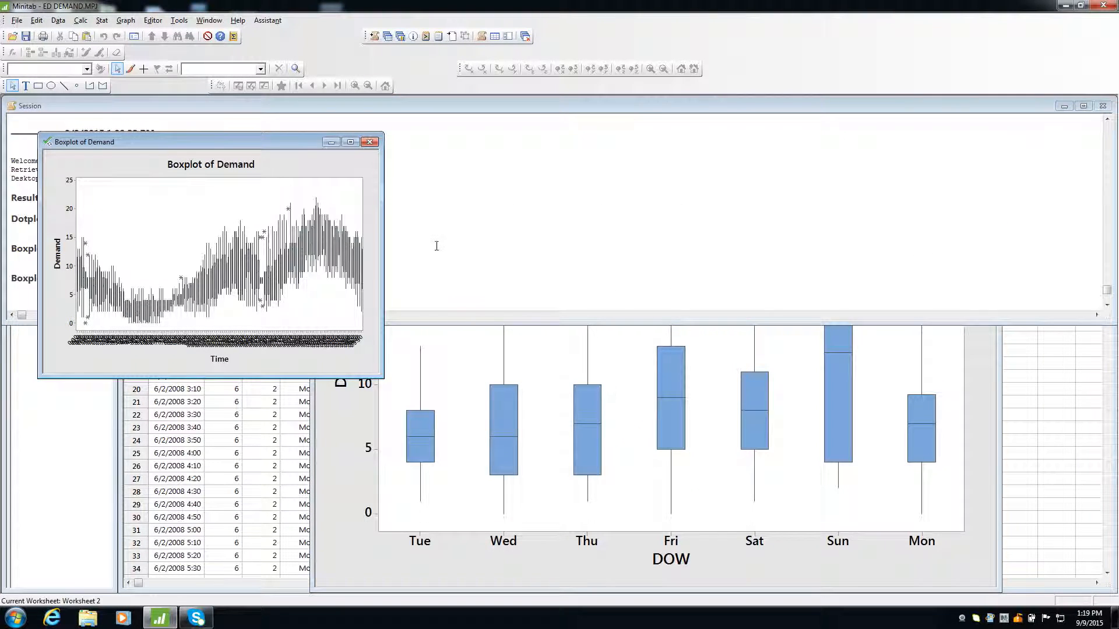
{"action": "left_click", "coordinate": [350, 142]}
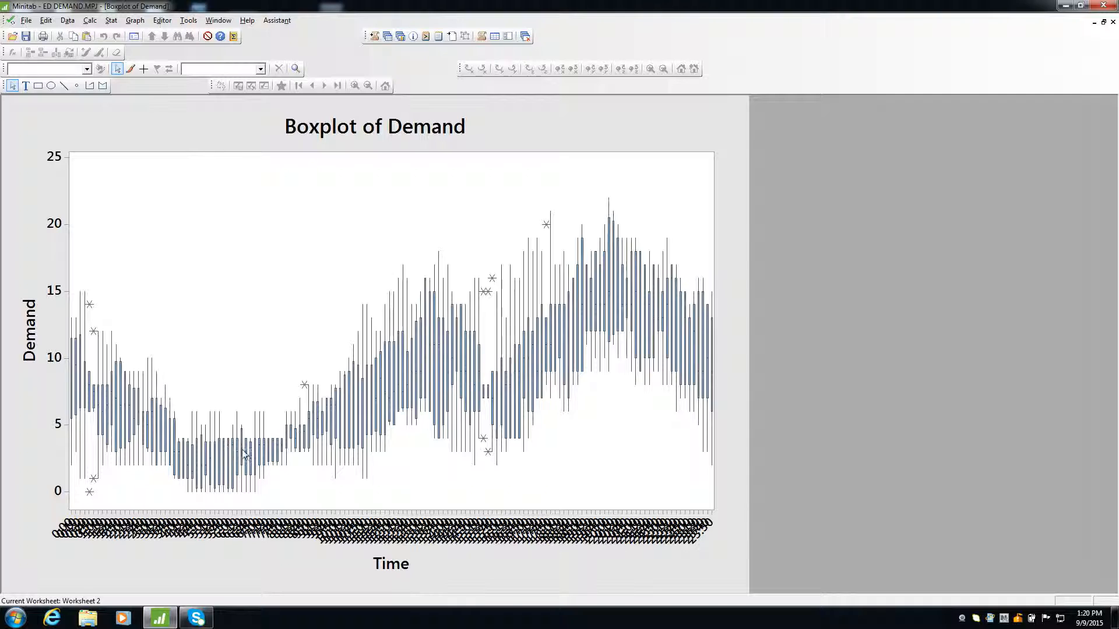
Inspect the Demand-by-Time boxplot's individual time-period boxes for their quartiles and medians.
{"action": "mouse_move", "coordinate": [244, 464]}
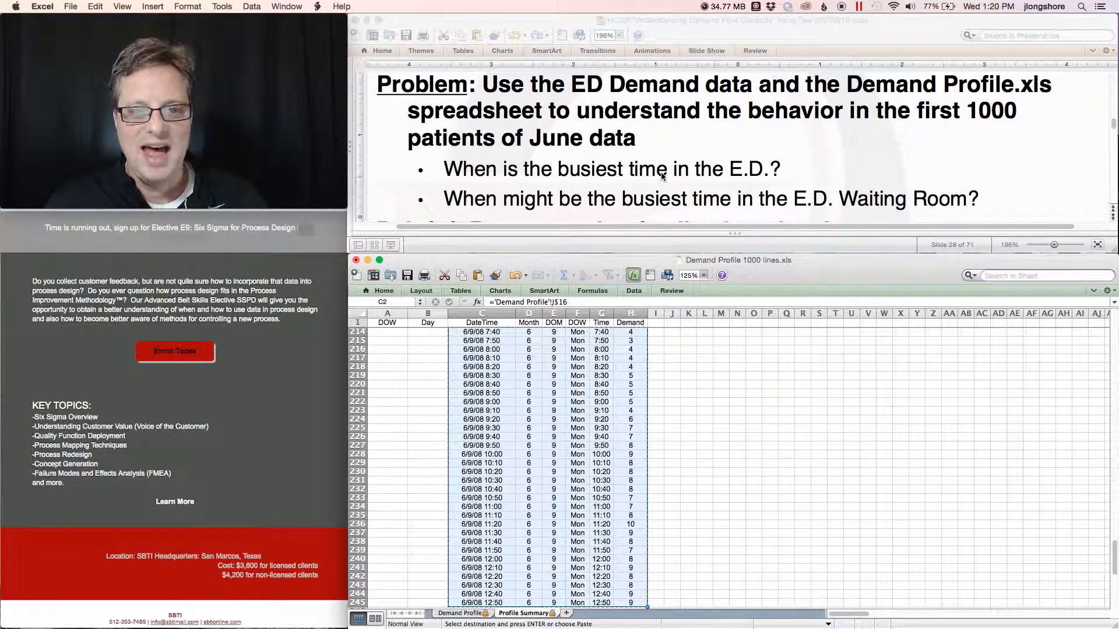
{"action": "left_click", "coordinate": [662, 176]}
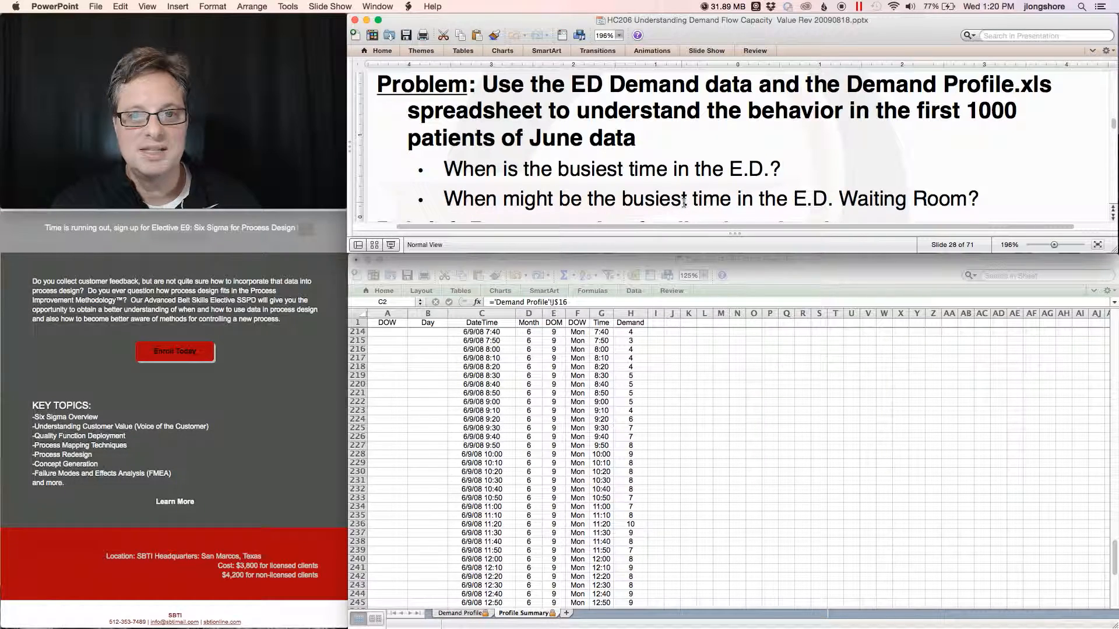
{"action": "key", "text": "ctrl+Right"}
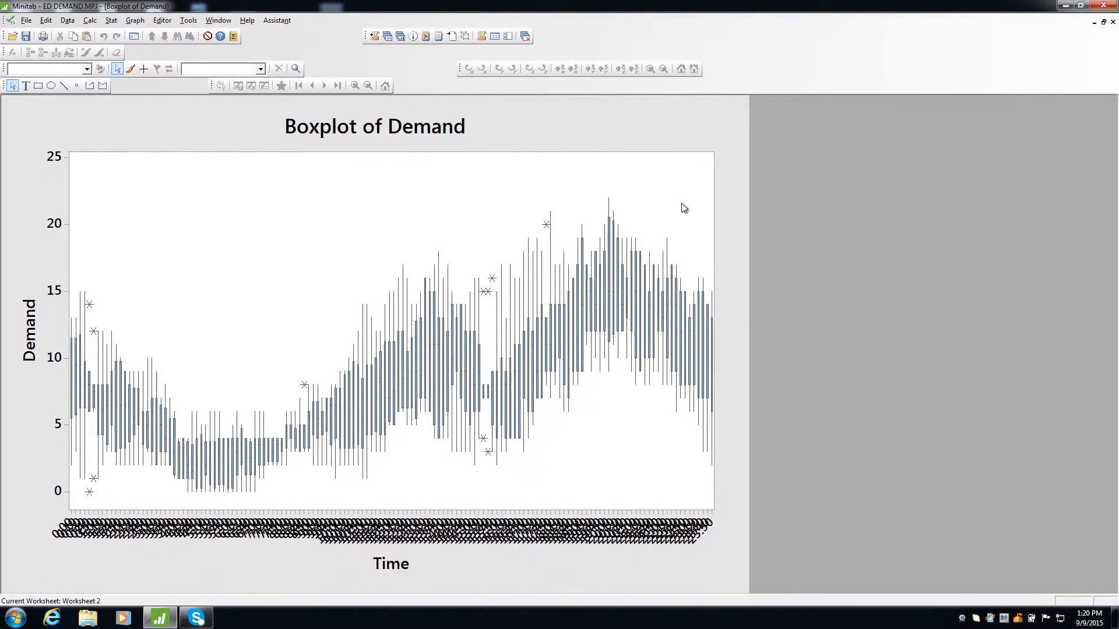
{"action": "left_click", "coordinate": [611, 290]}
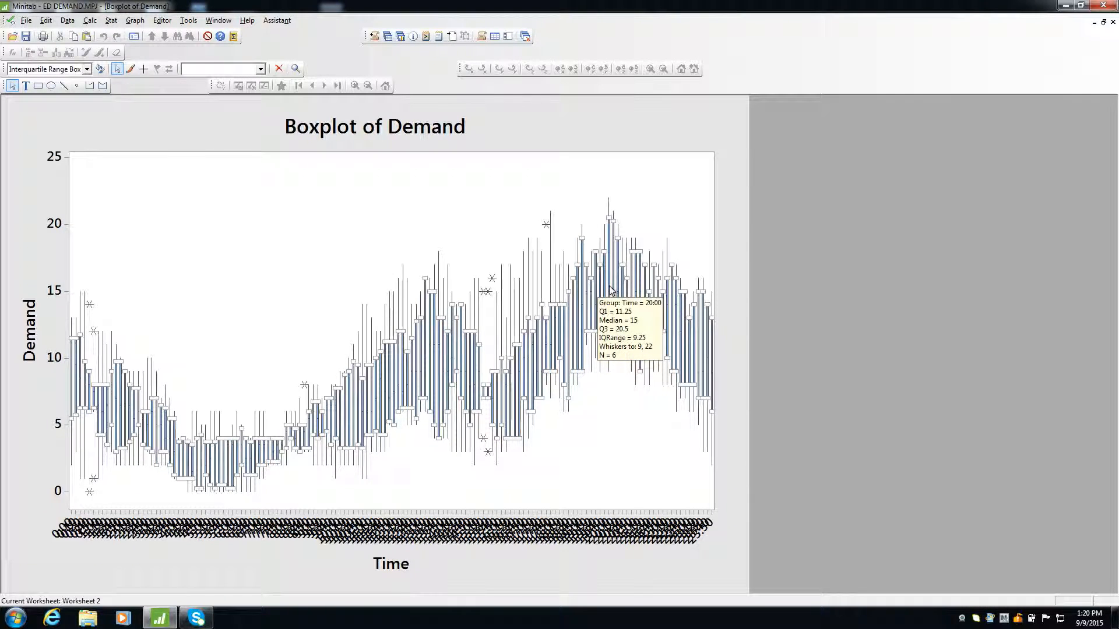
{"action": "left_click", "coordinate": [609, 527]}
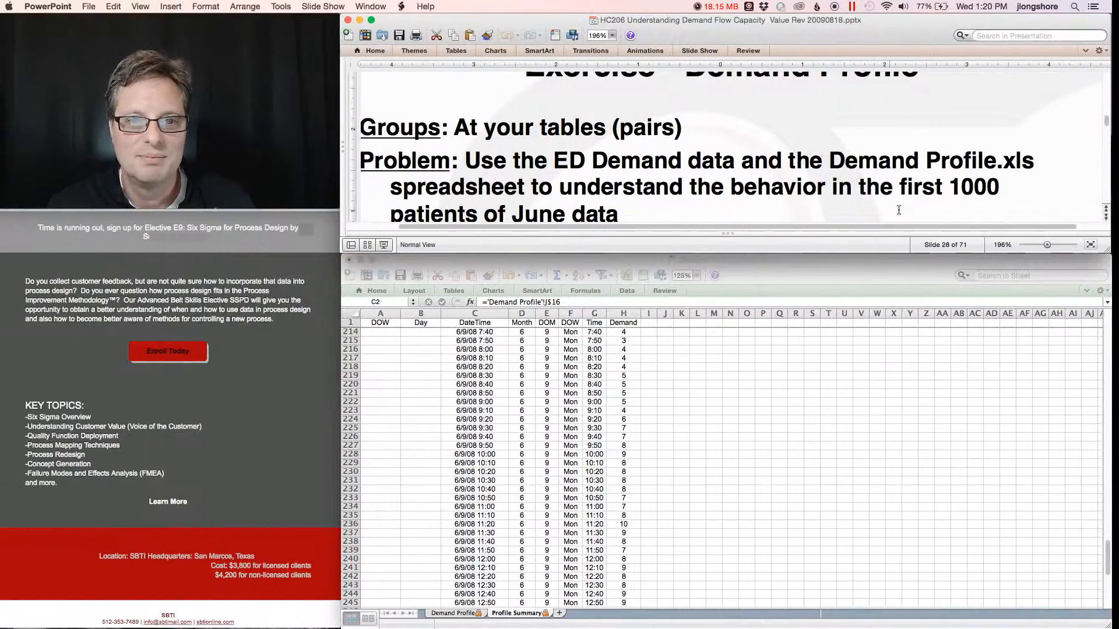
{"action": "scroll", "coordinate": [899, 210], "scroll_direction": "down", "scroll_amount": 4}
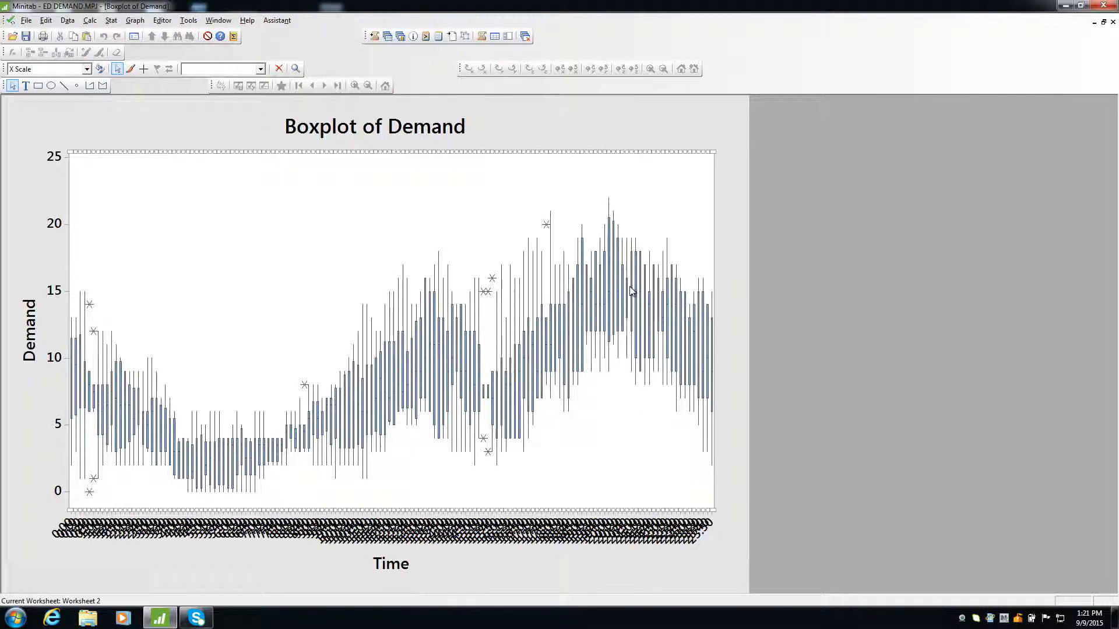
{"action": "mouse_move", "coordinate": [704, 345]}
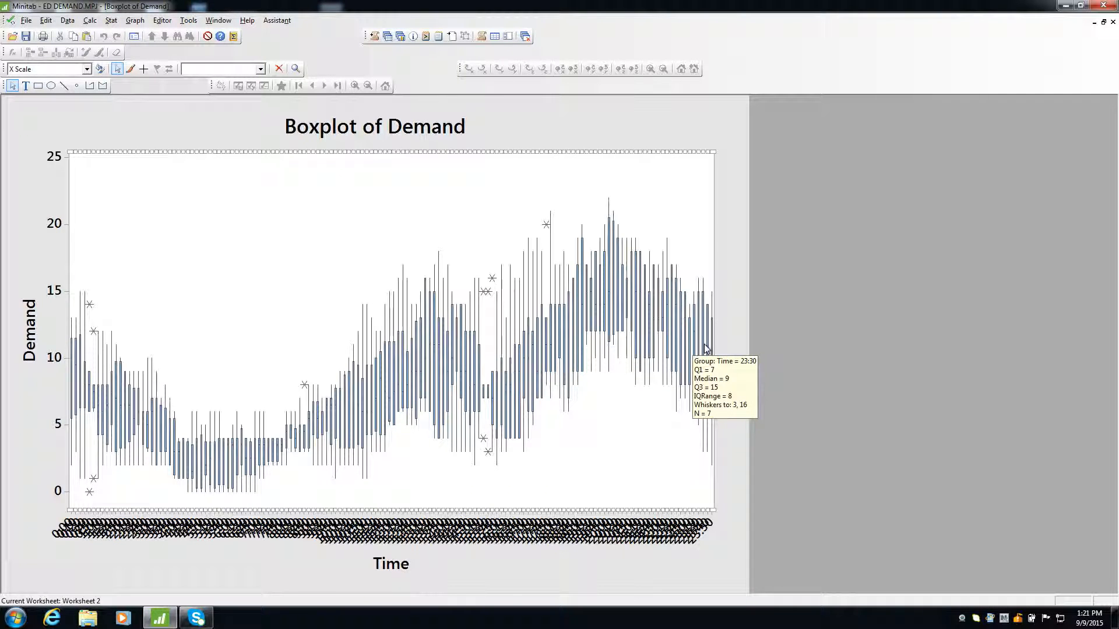
{"action": "key", "text": "ctrl+Left"}
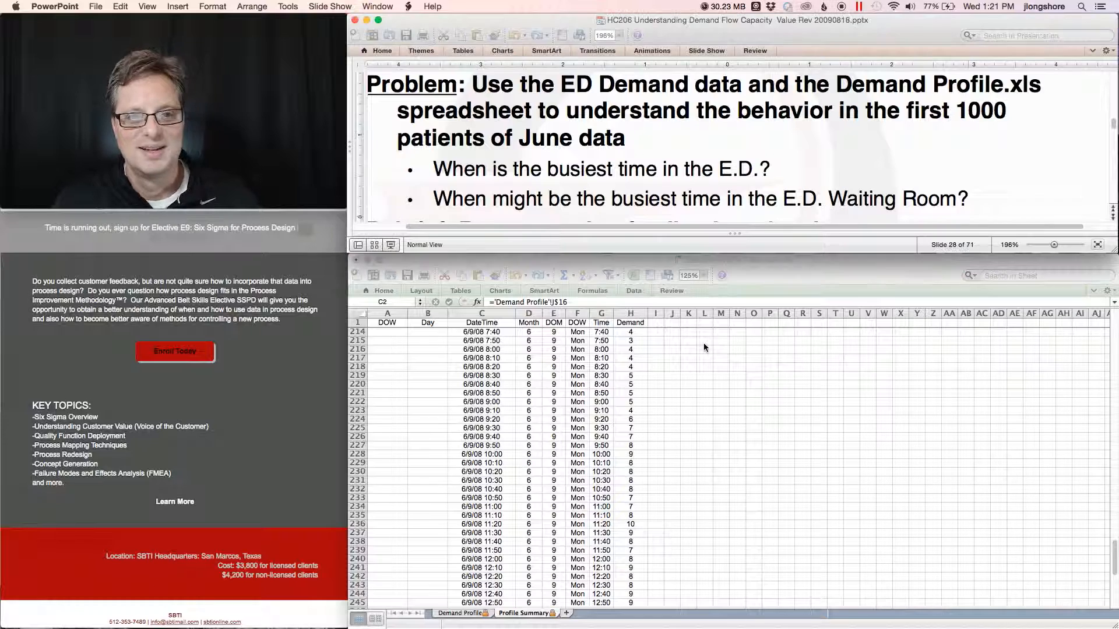